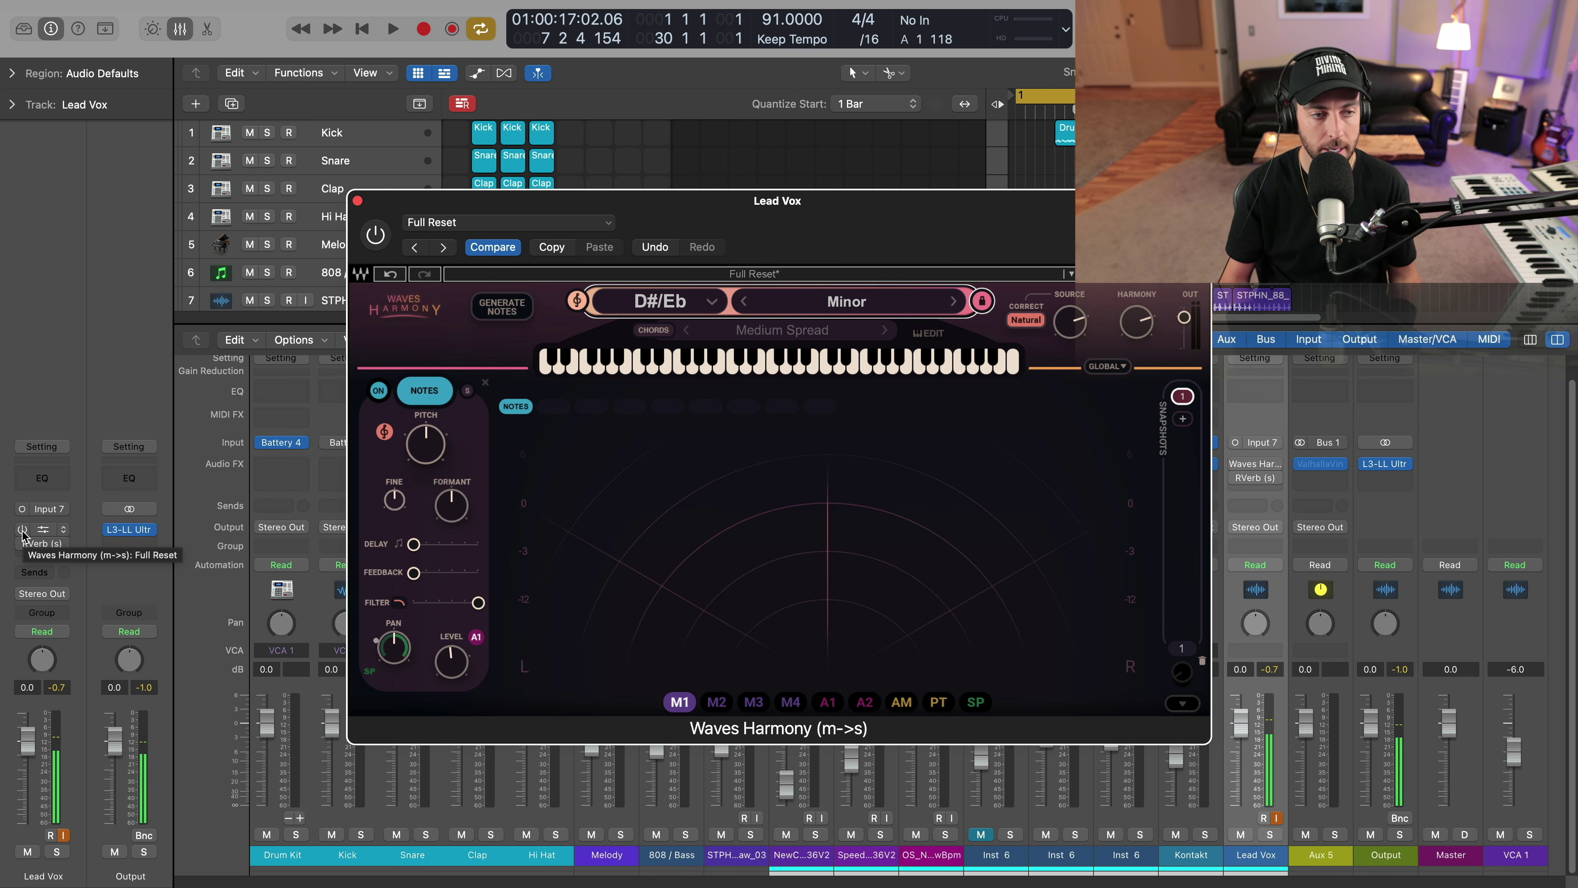
# Enable Waves Harmony on the Lead Vox track with the key of C and Natural source correction
pyautogui.click(22, 530)
pyautogui.click(710, 303)
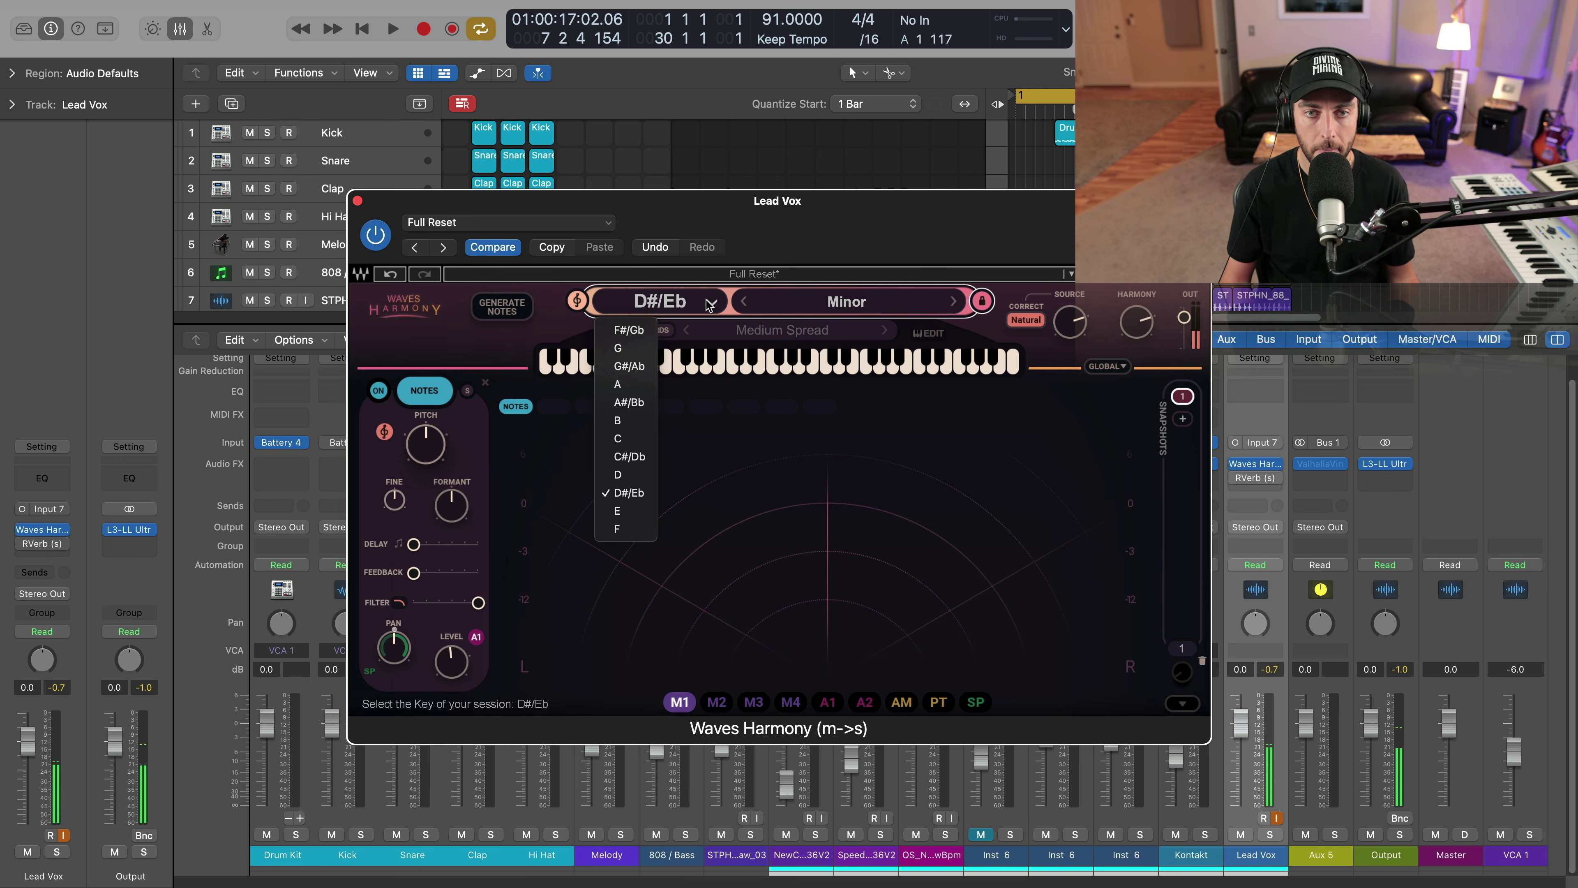
pyautogui.click(621, 438)
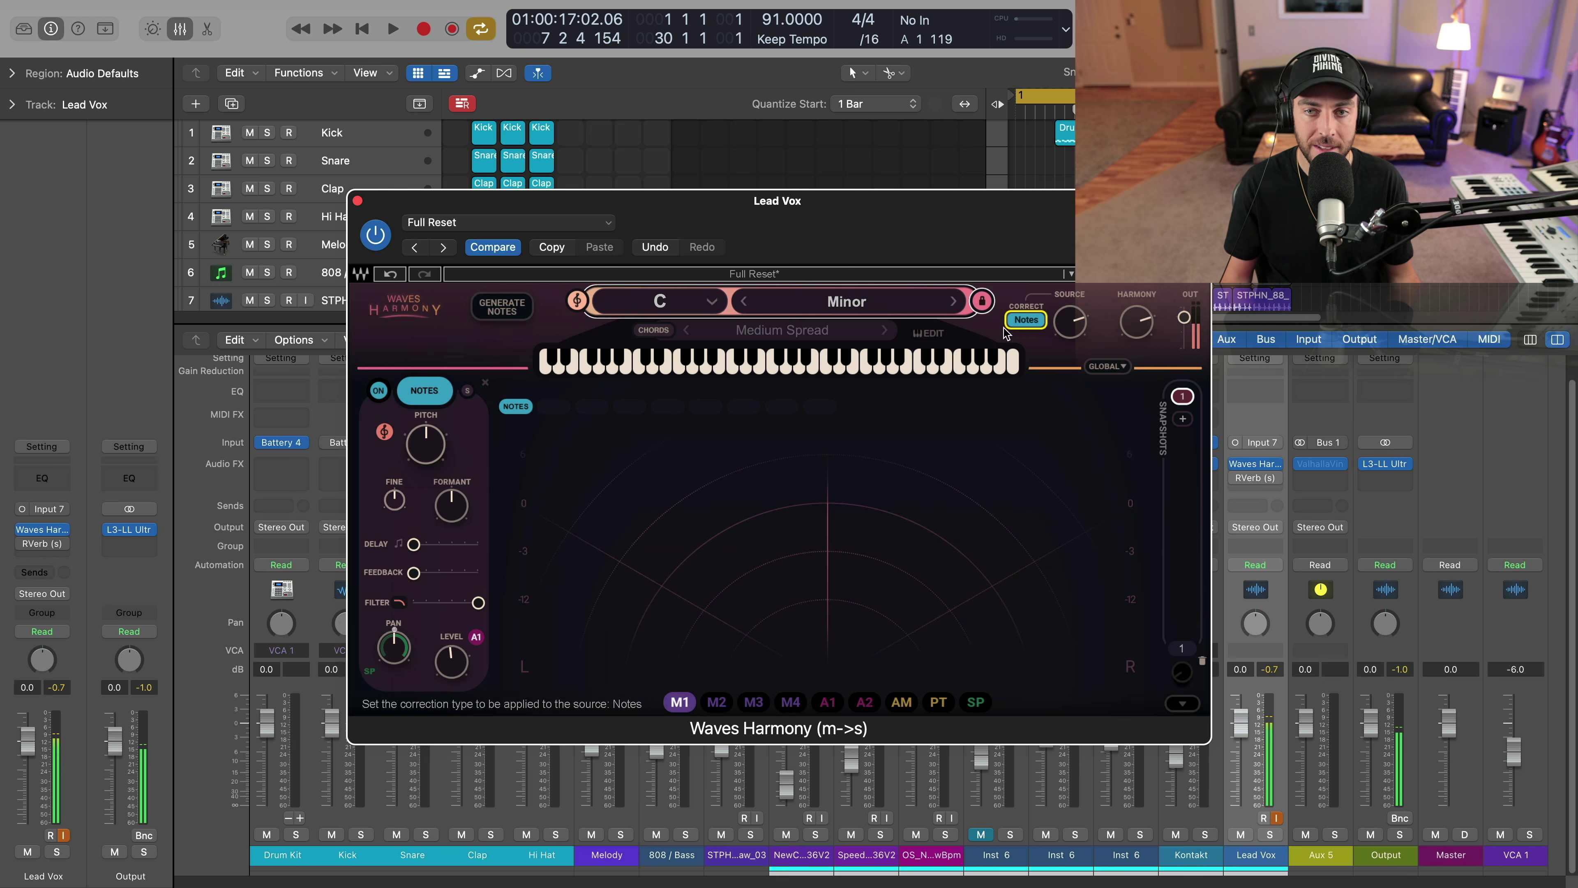
pyautogui.hotkey('ctrl', 'b')
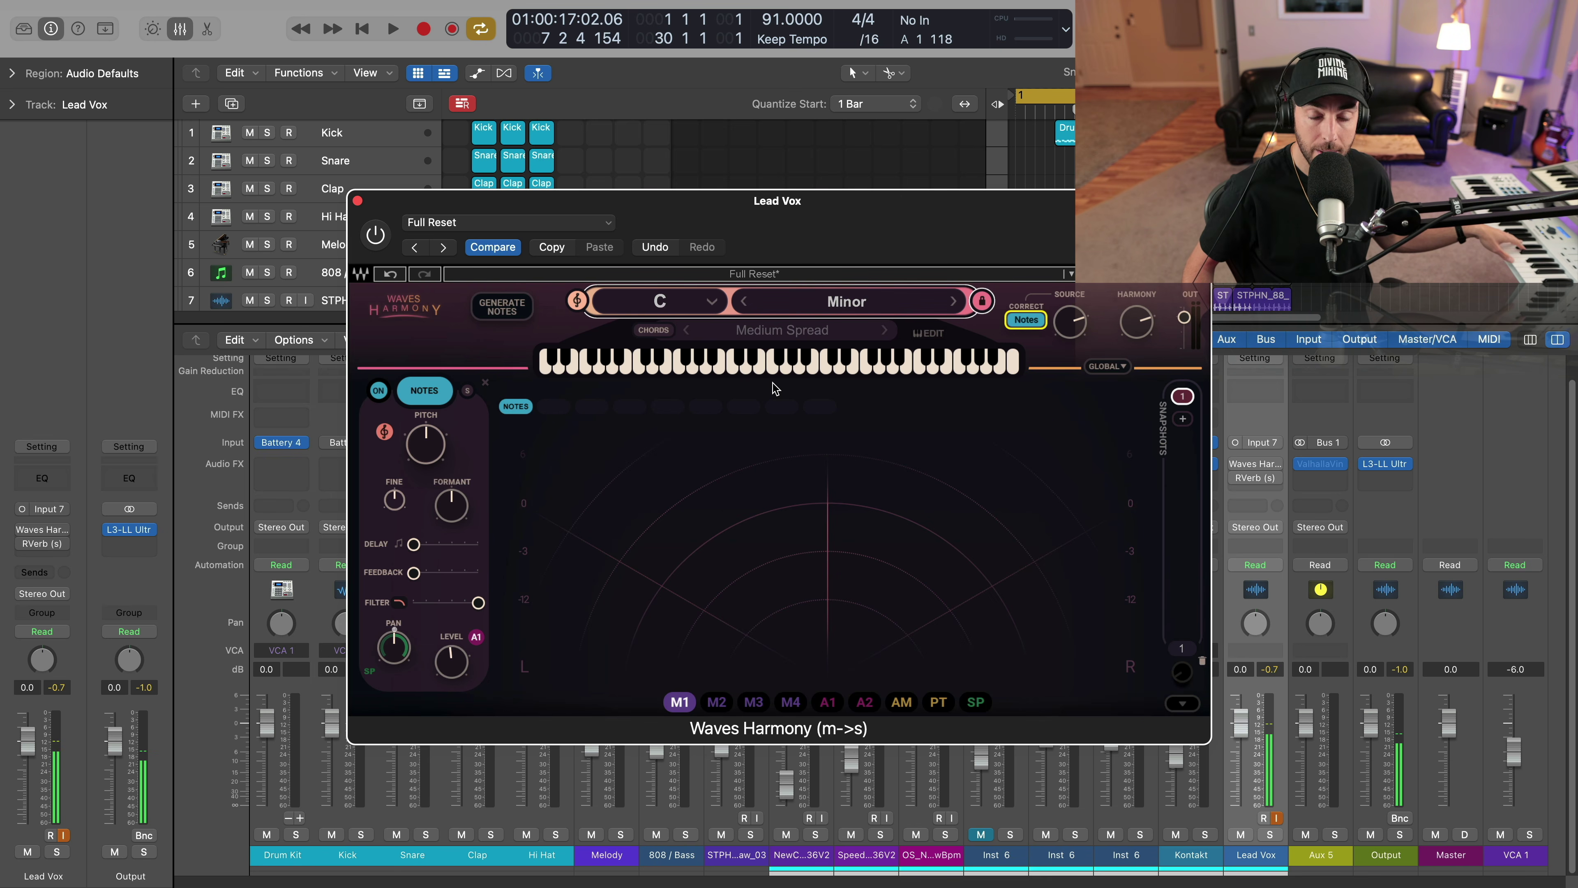
pyautogui.click(1042, 327)
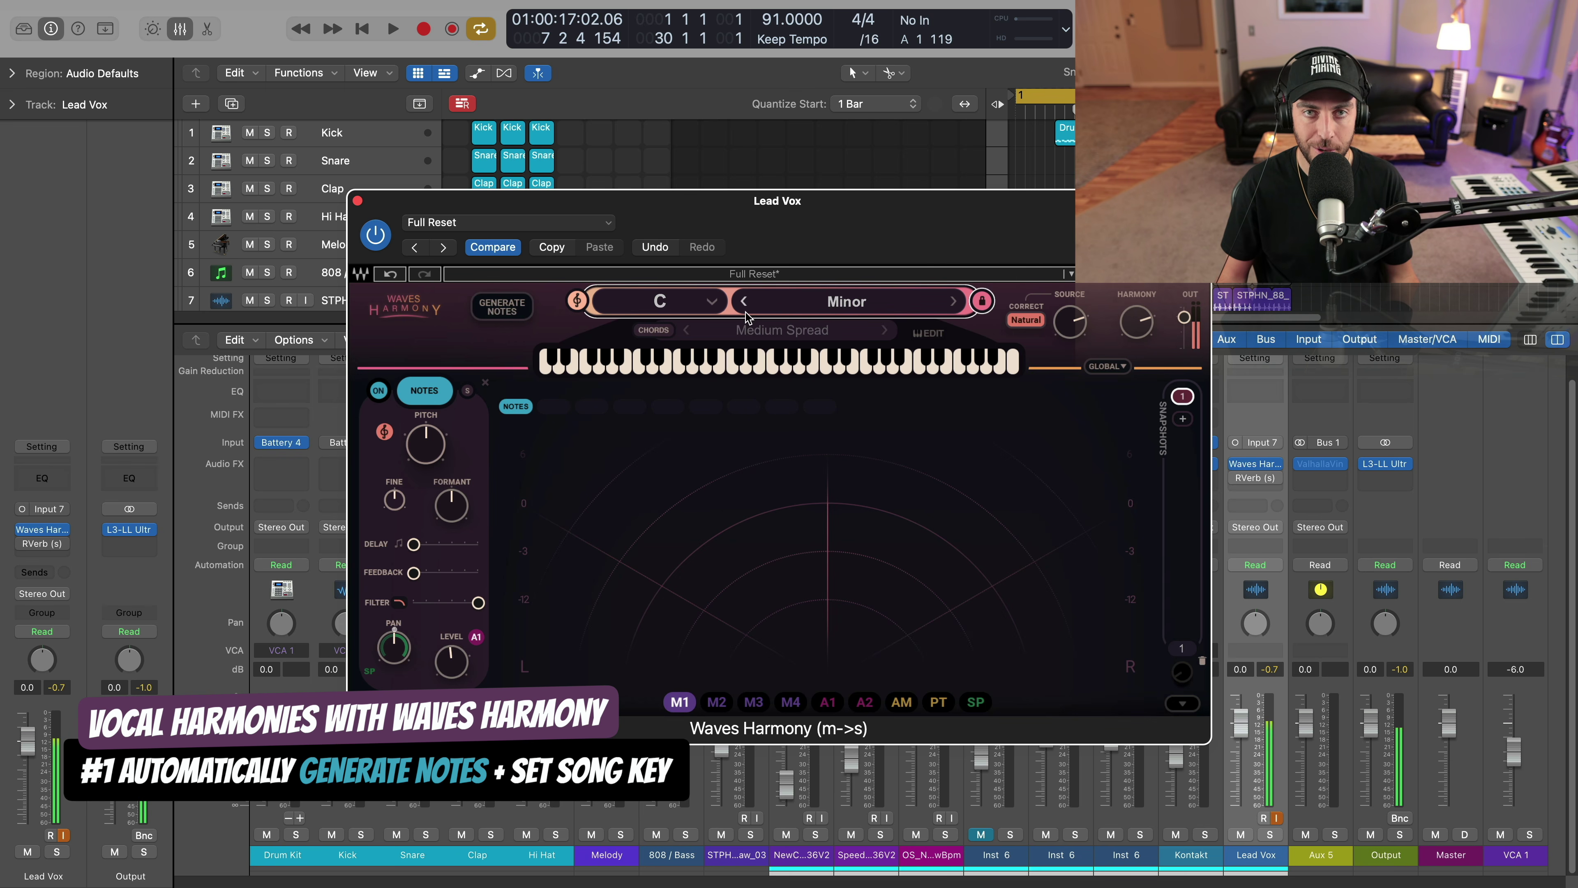
# Turn on automatic note generation with the EDM 2 chord map and adjust the source level
pyautogui.click(519, 318)
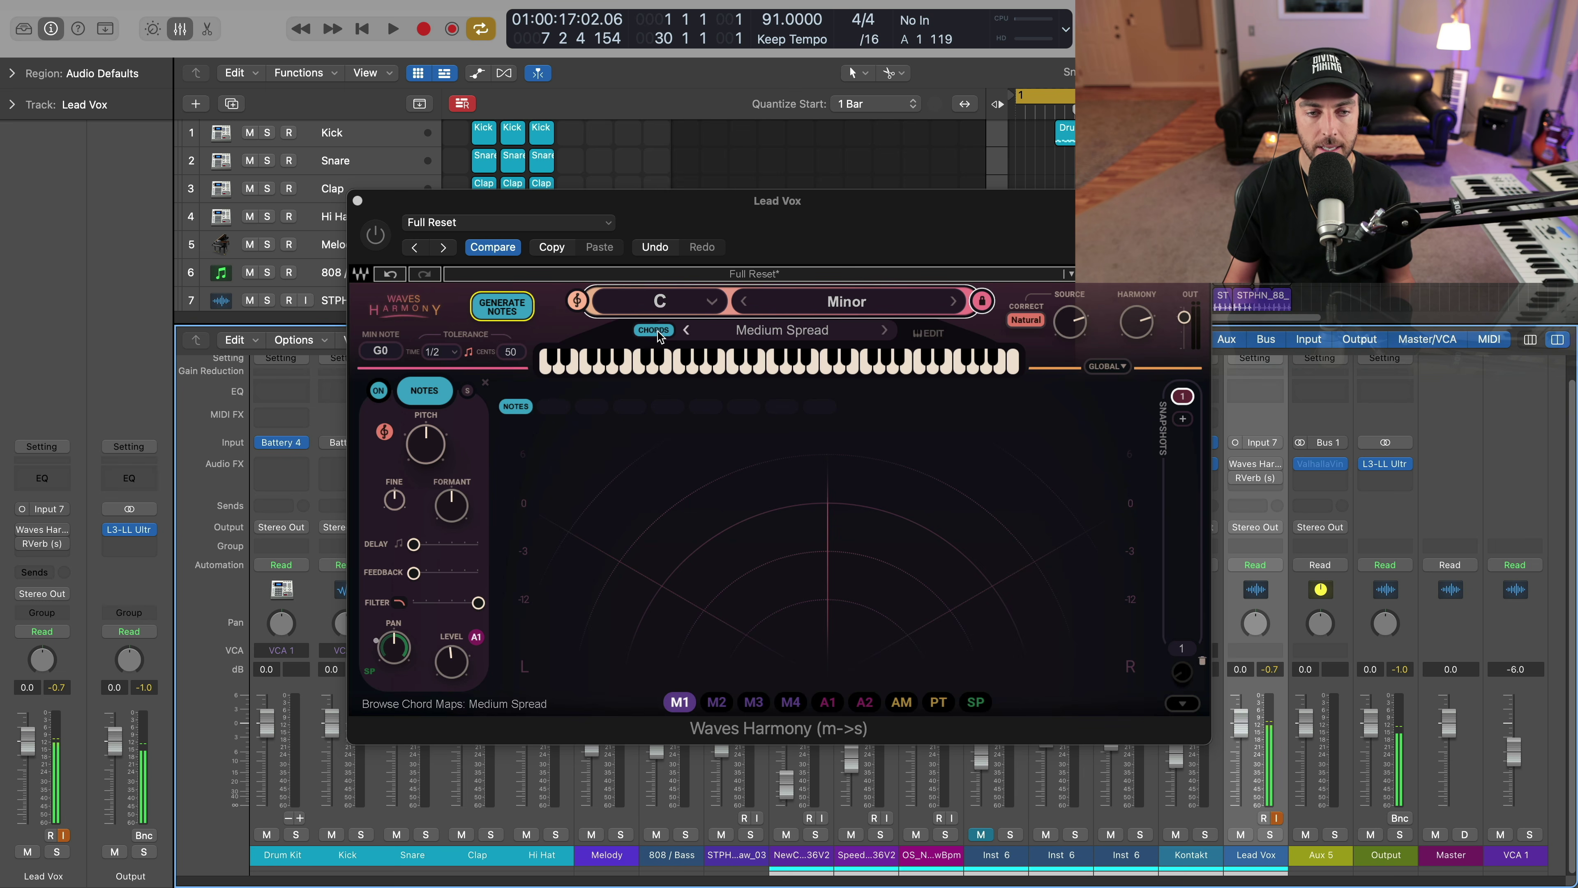
pyautogui.click(777, 338)
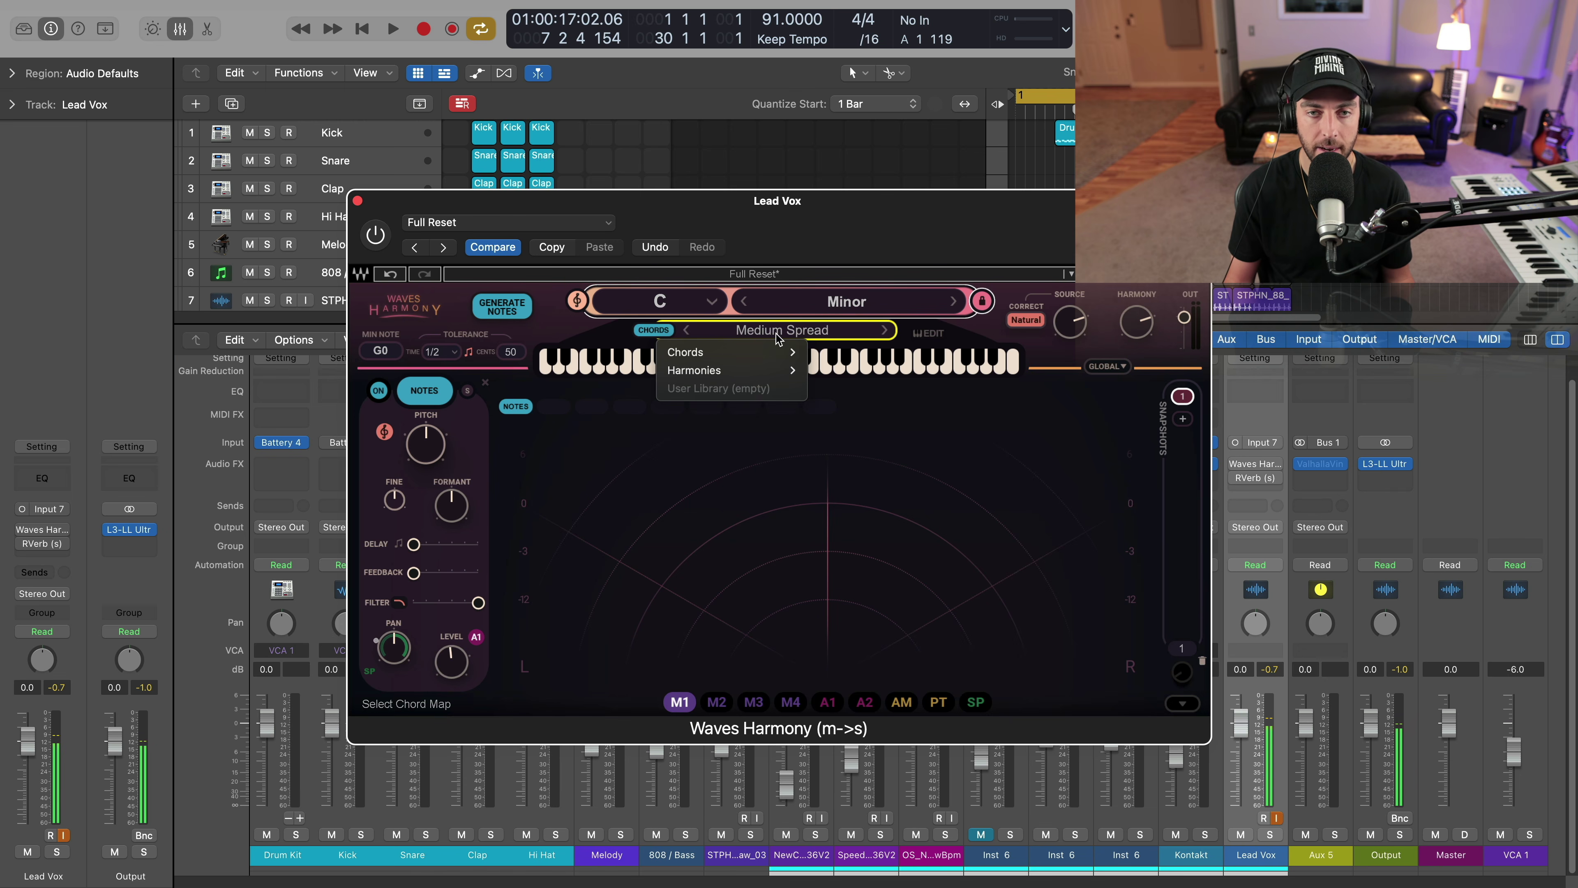
pyautogui.moveTo(745, 352)
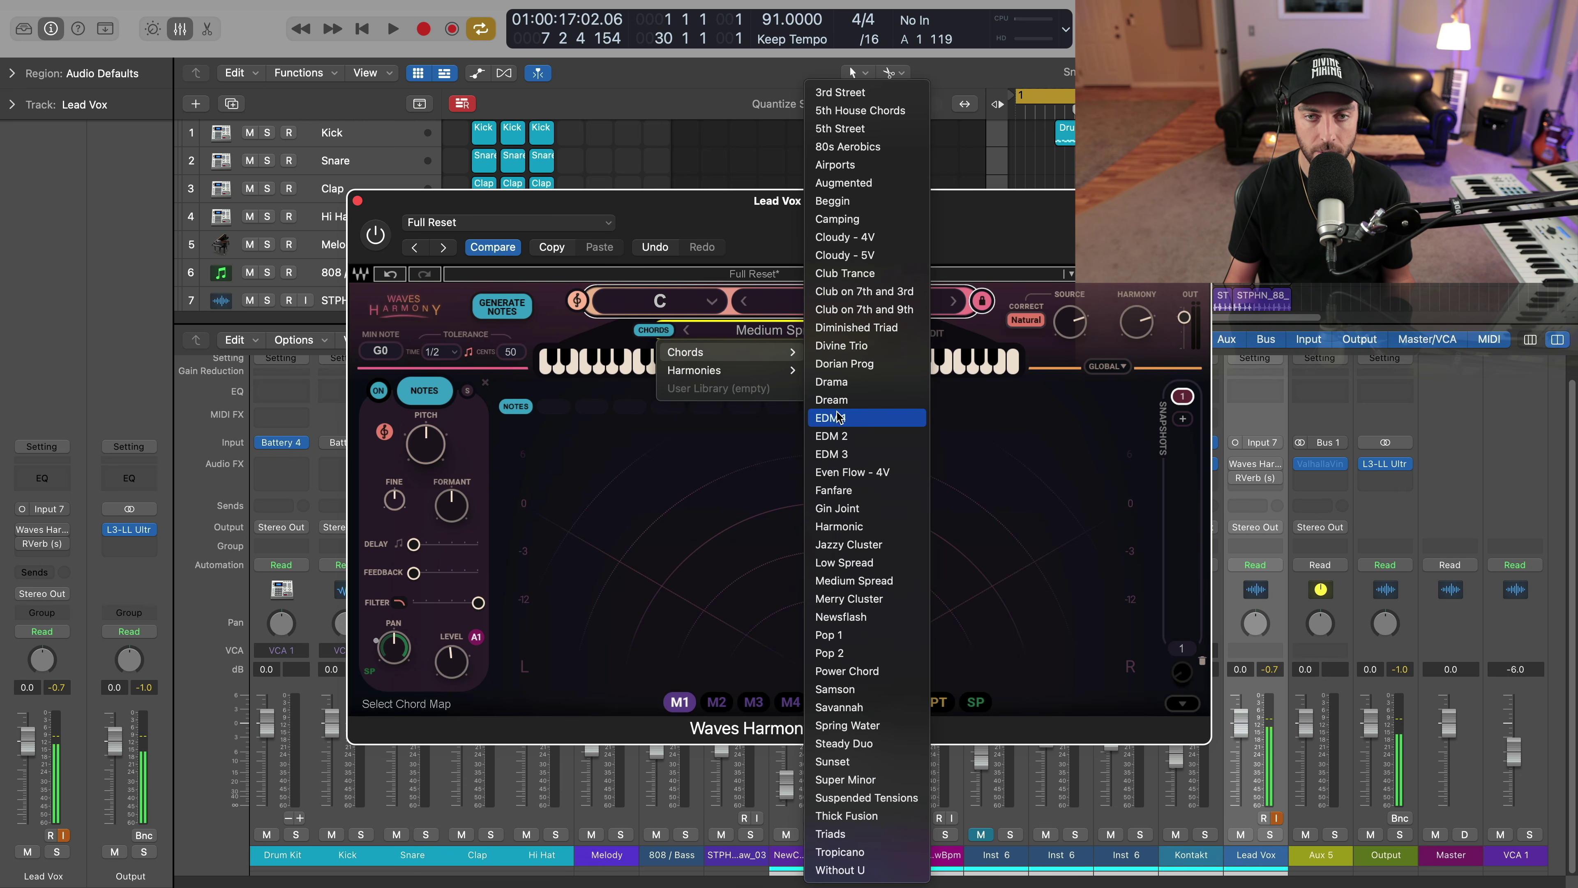
pyautogui.click(832, 435)
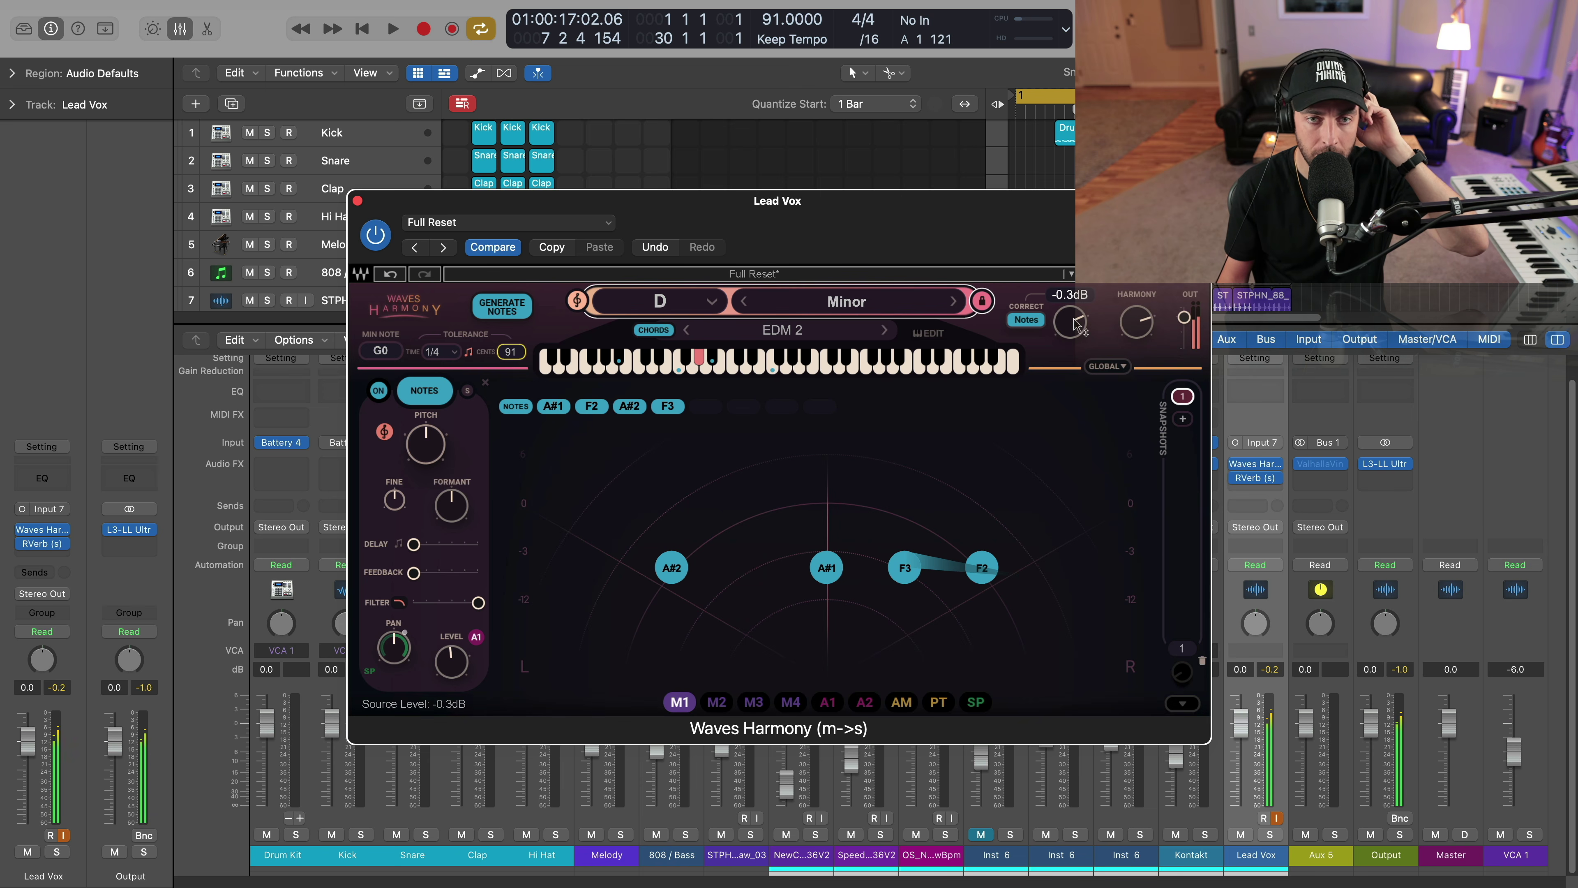
pyautogui.scroll(3, 658, 301)
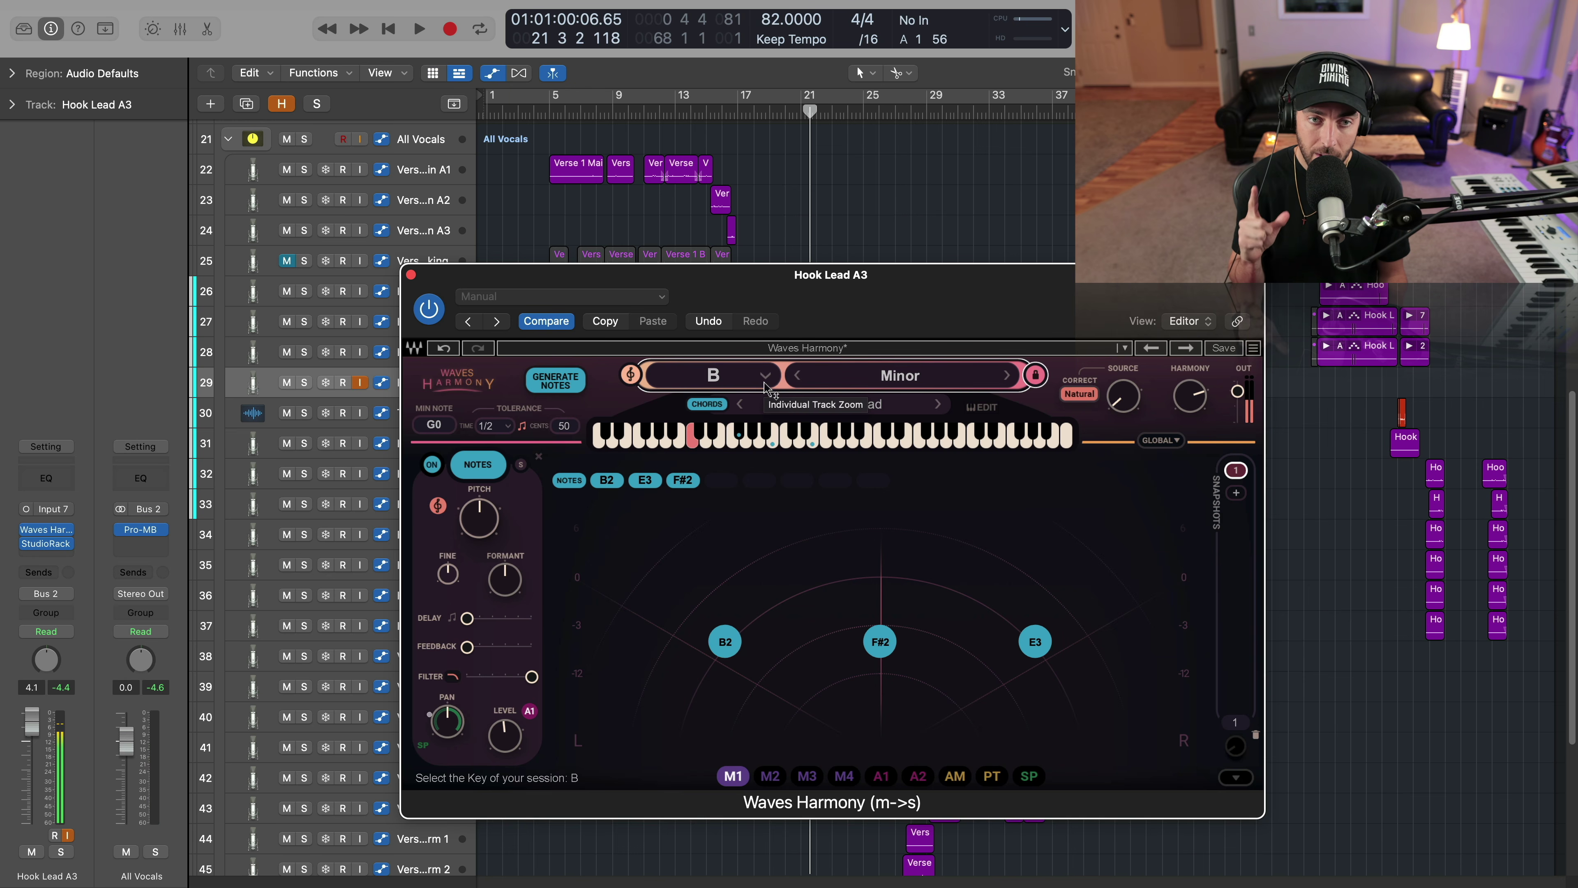
# Record a vocal take through Waves Harmony on the Hook Lead A3 track, from about bar 17 to bar 25
pyautogui.click(430, 311)
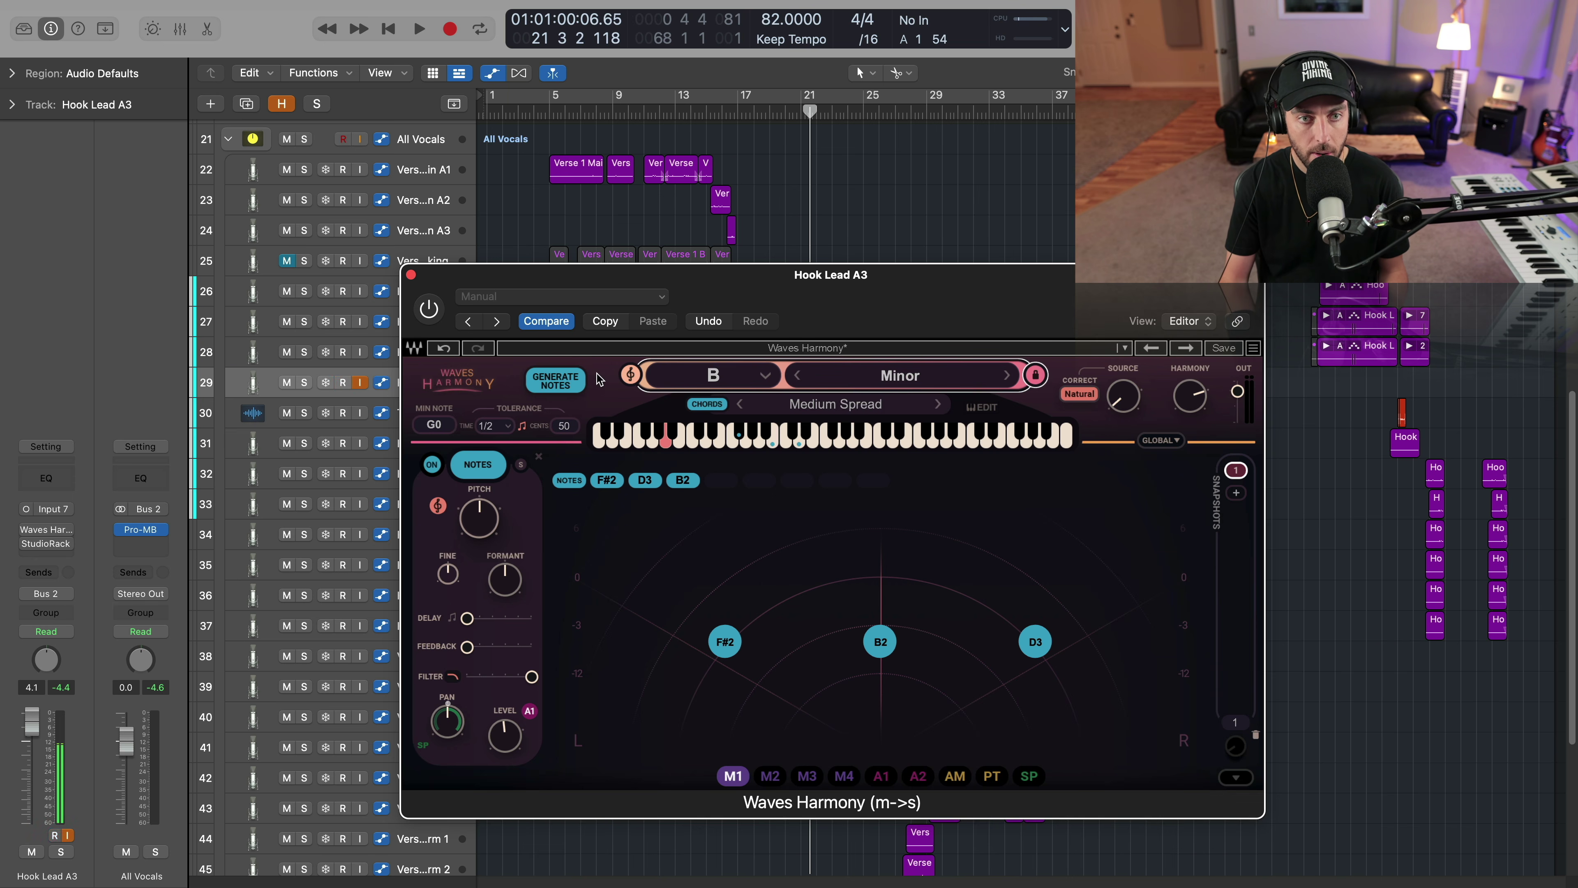
pyautogui.click(427, 316)
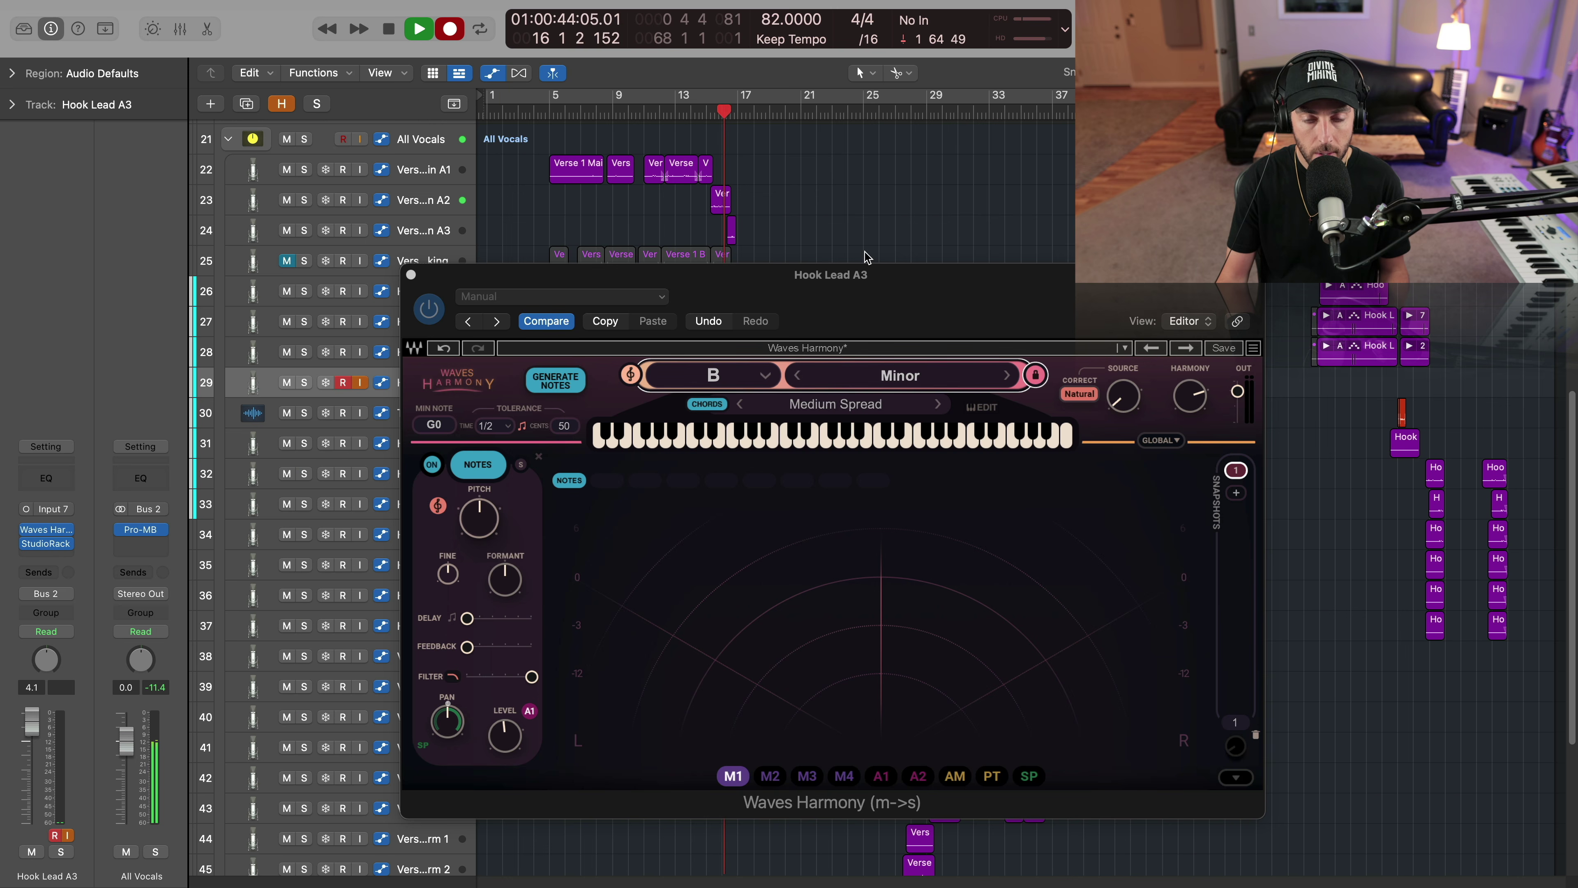
pyautogui.click(870, 280)
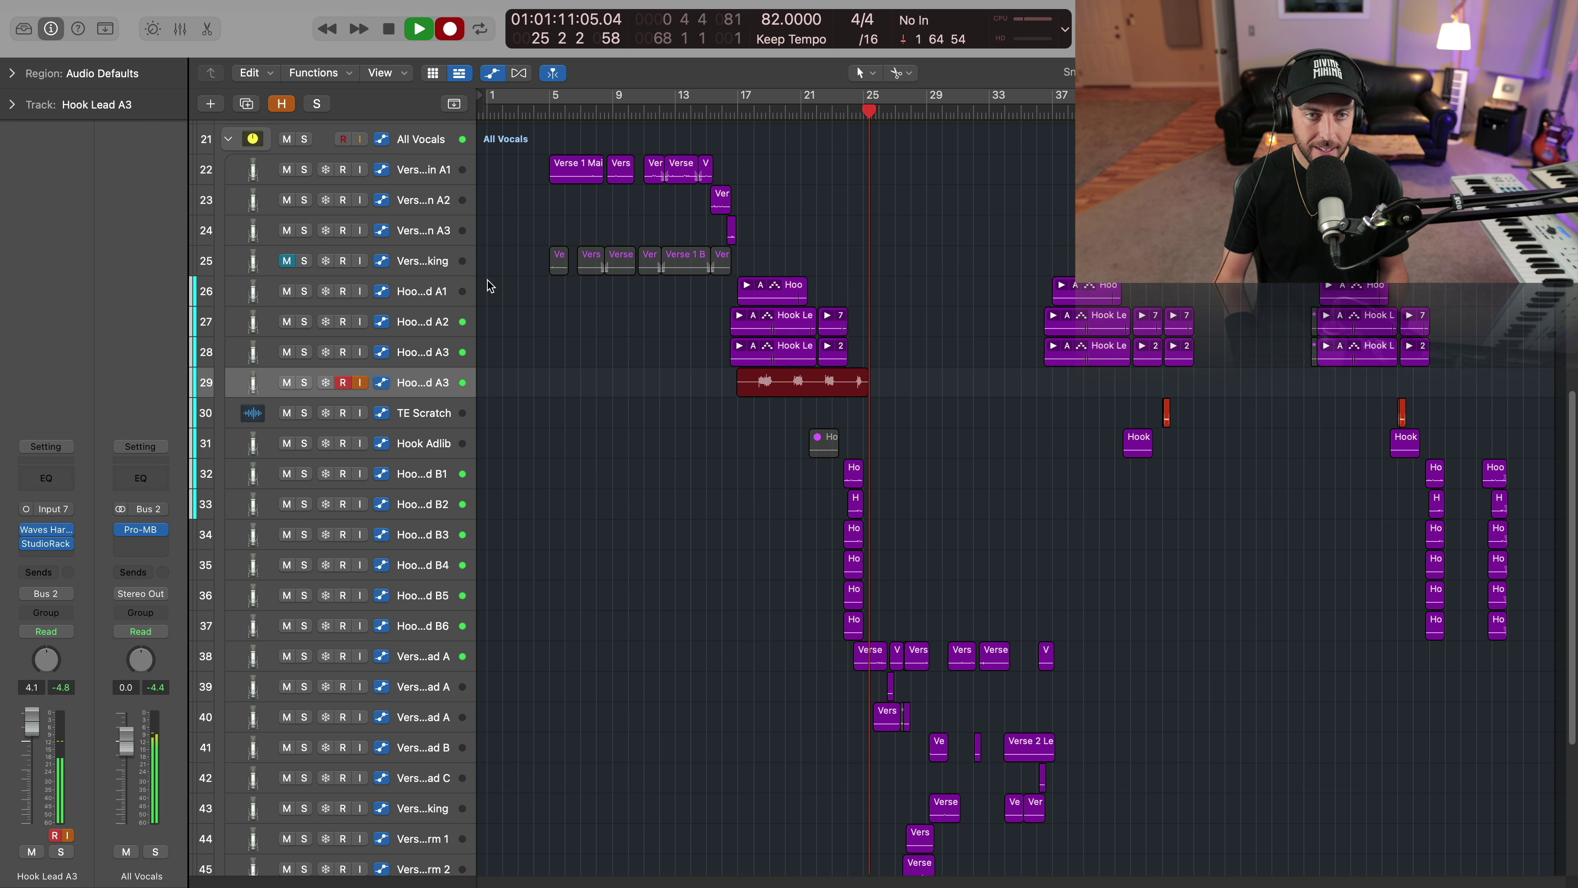
pyautogui.click(411, 274)
pyautogui.press('space')
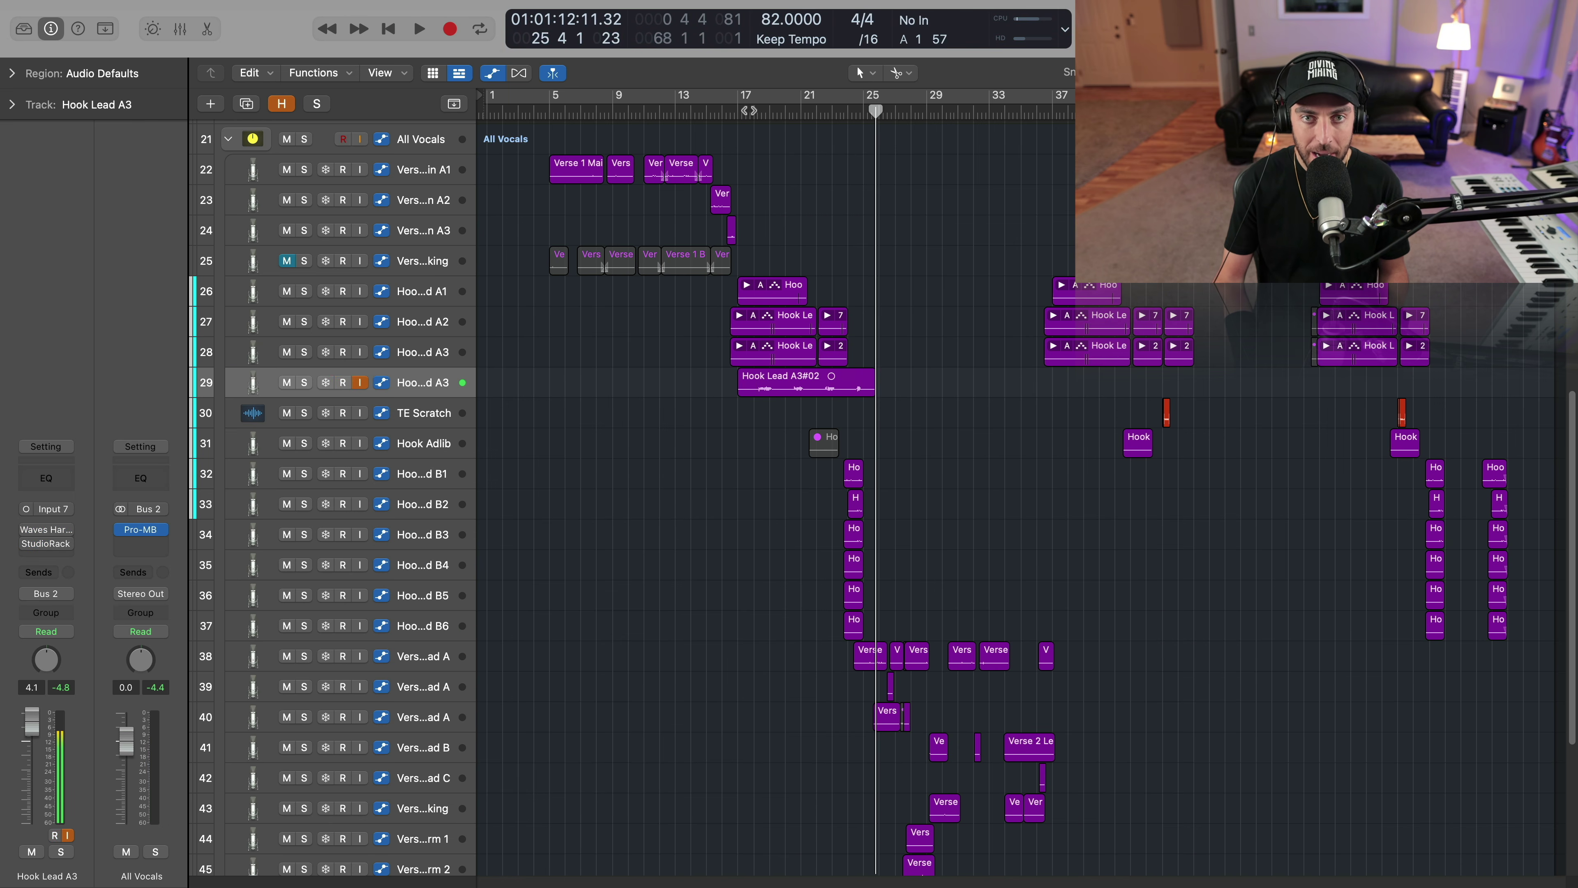
# Solo the hook lead vocals and play back the new take with its Waves Harmony window open
pyautogui.click(343, 383)
pyautogui.click(304, 382)
pyautogui.press('space')
pyautogui.press('v')
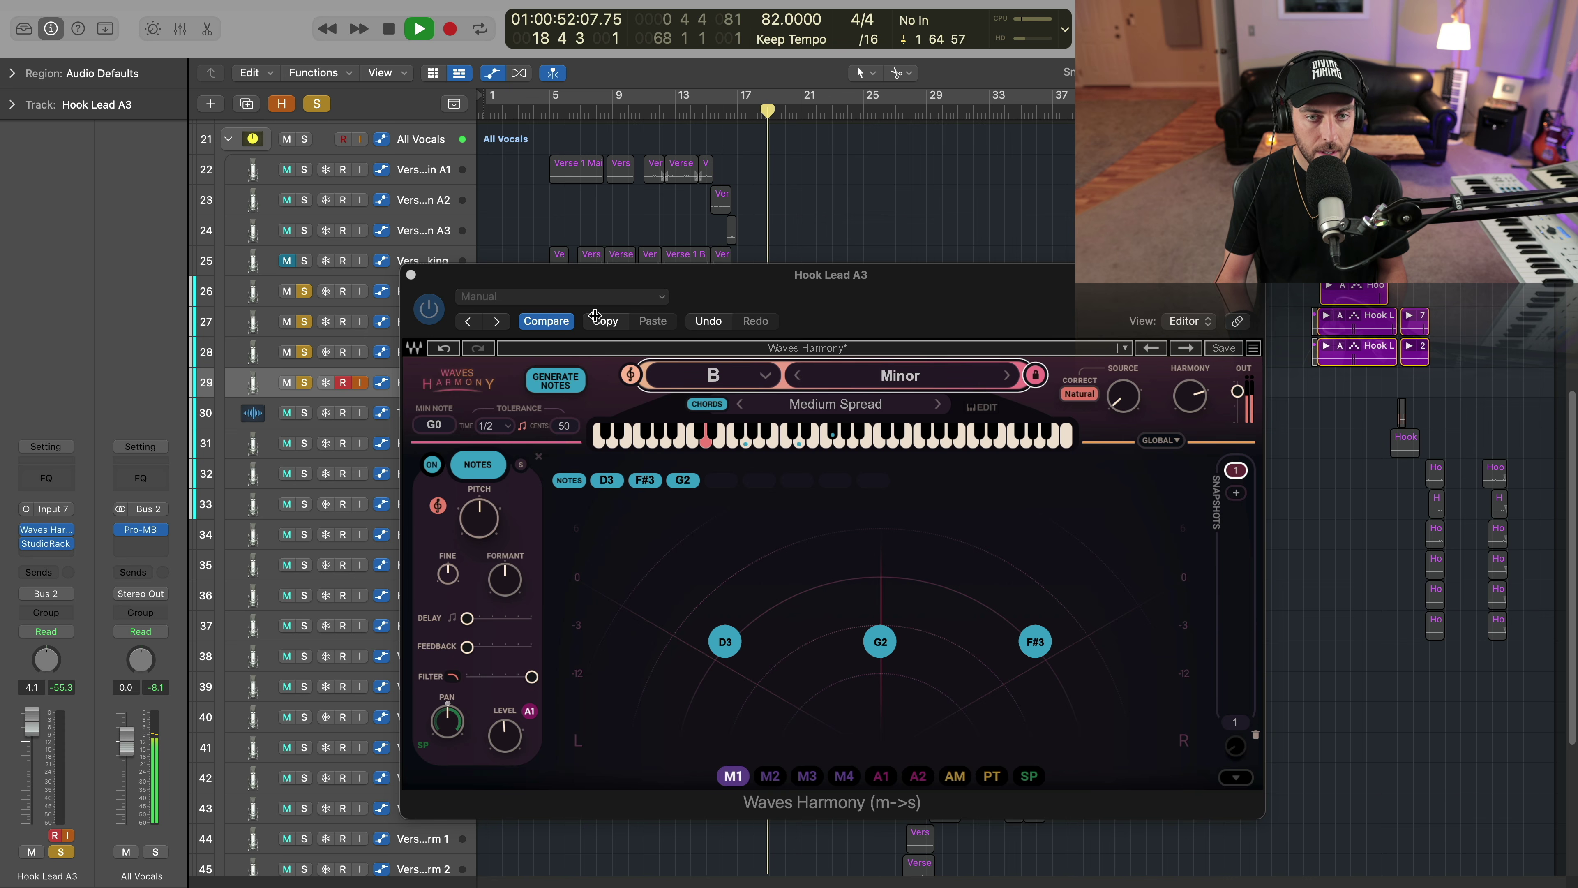
# Change the chord map to Power Chord and reduce the harmony level during playback
pyautogui.click(826, 404)
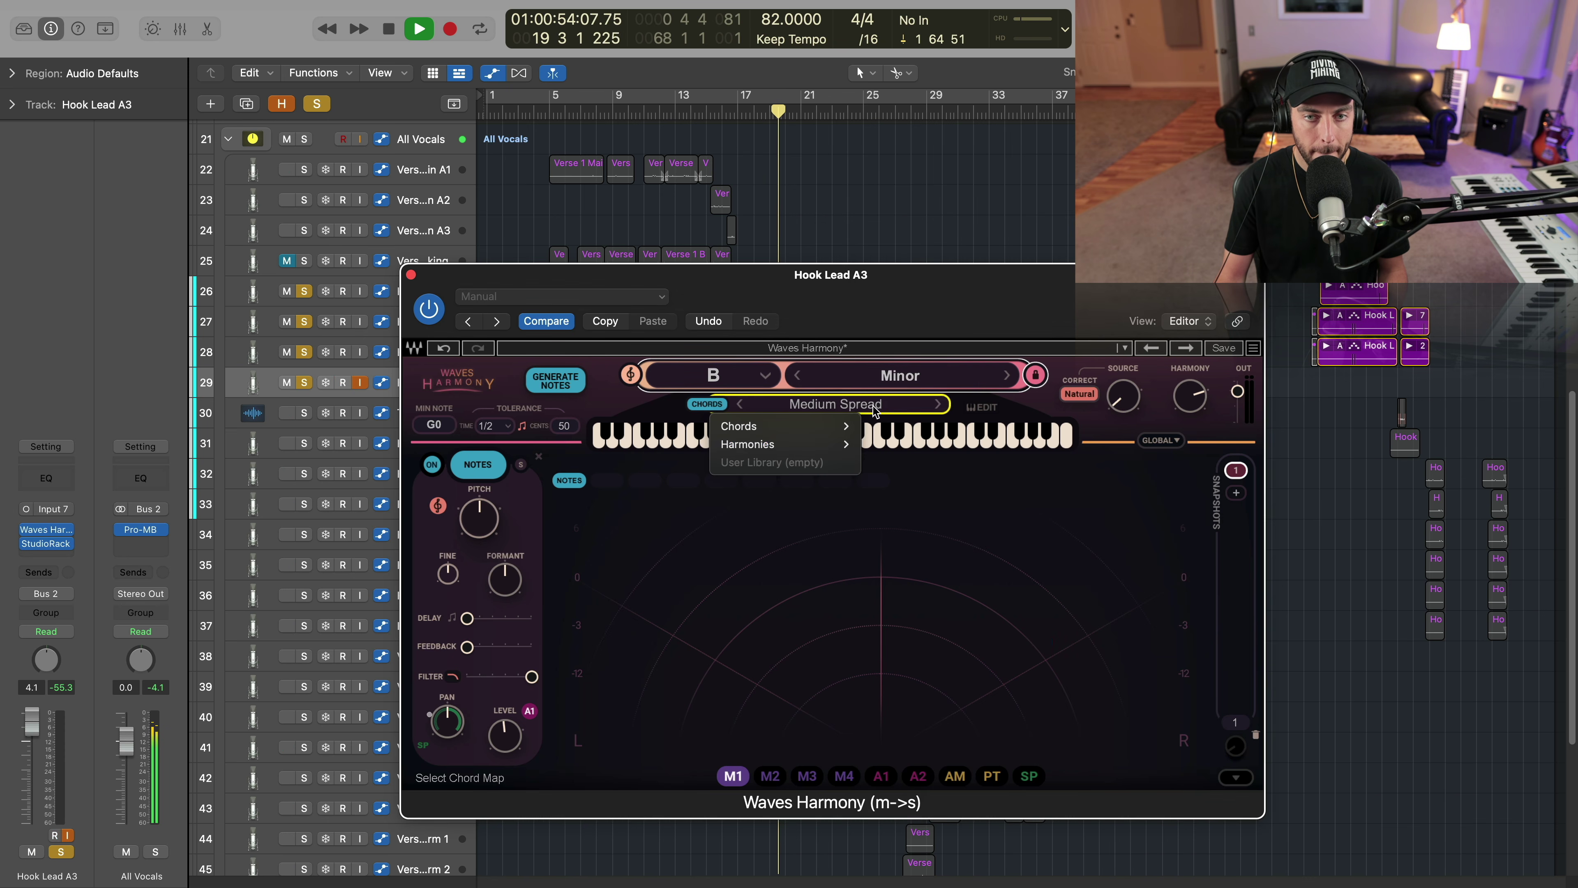
pyautogui.moveTo(798, 442)
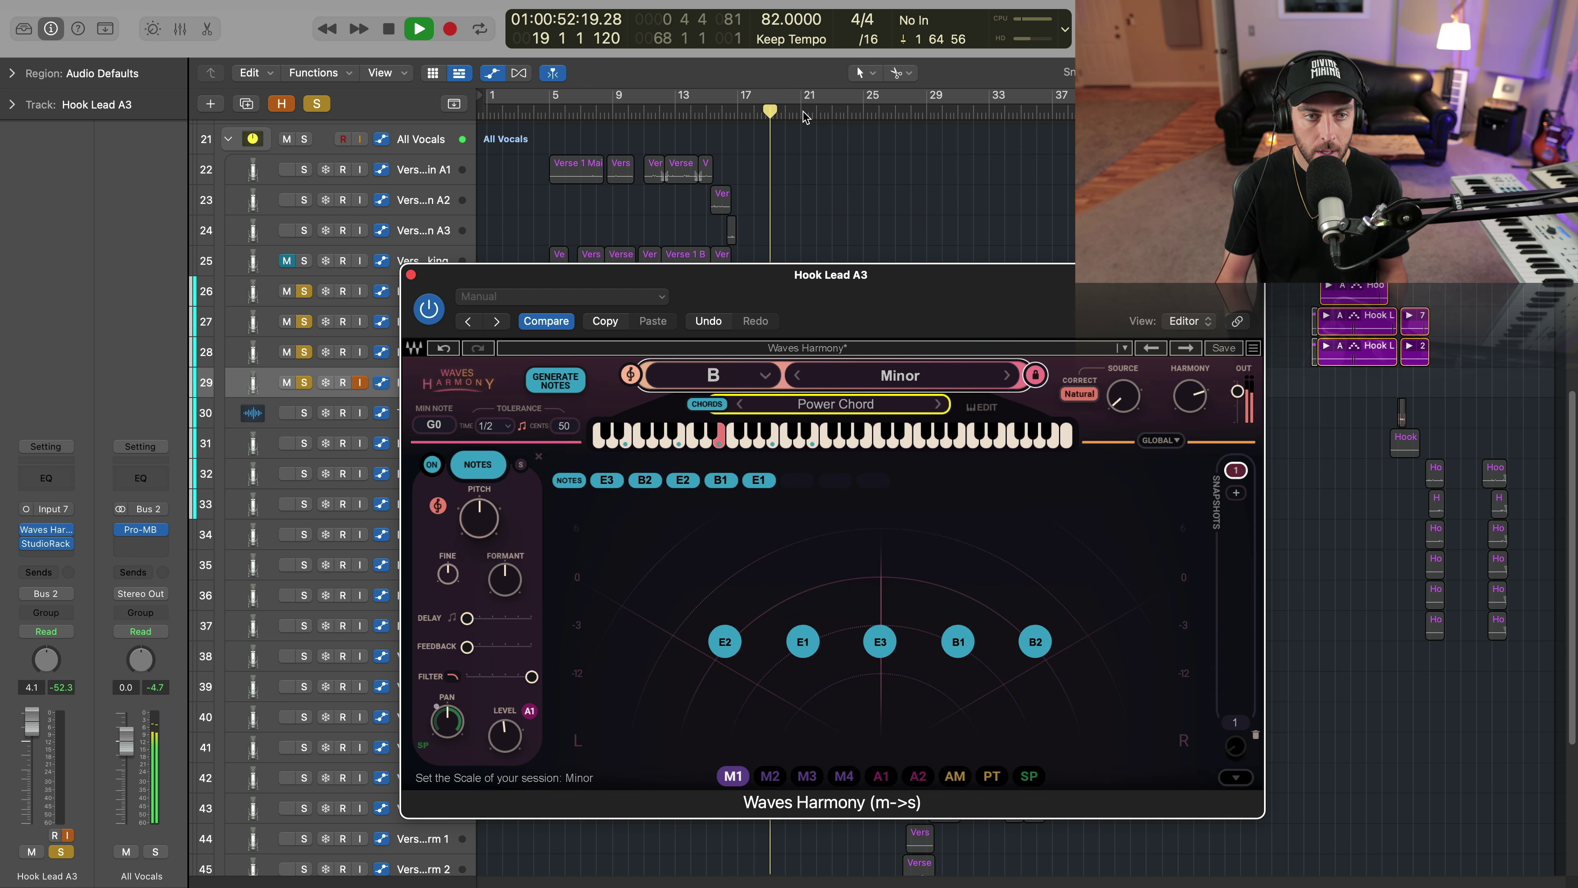
pyautogui.moveTo(1190, 396); pyautogui.dragTo(1190, 418)
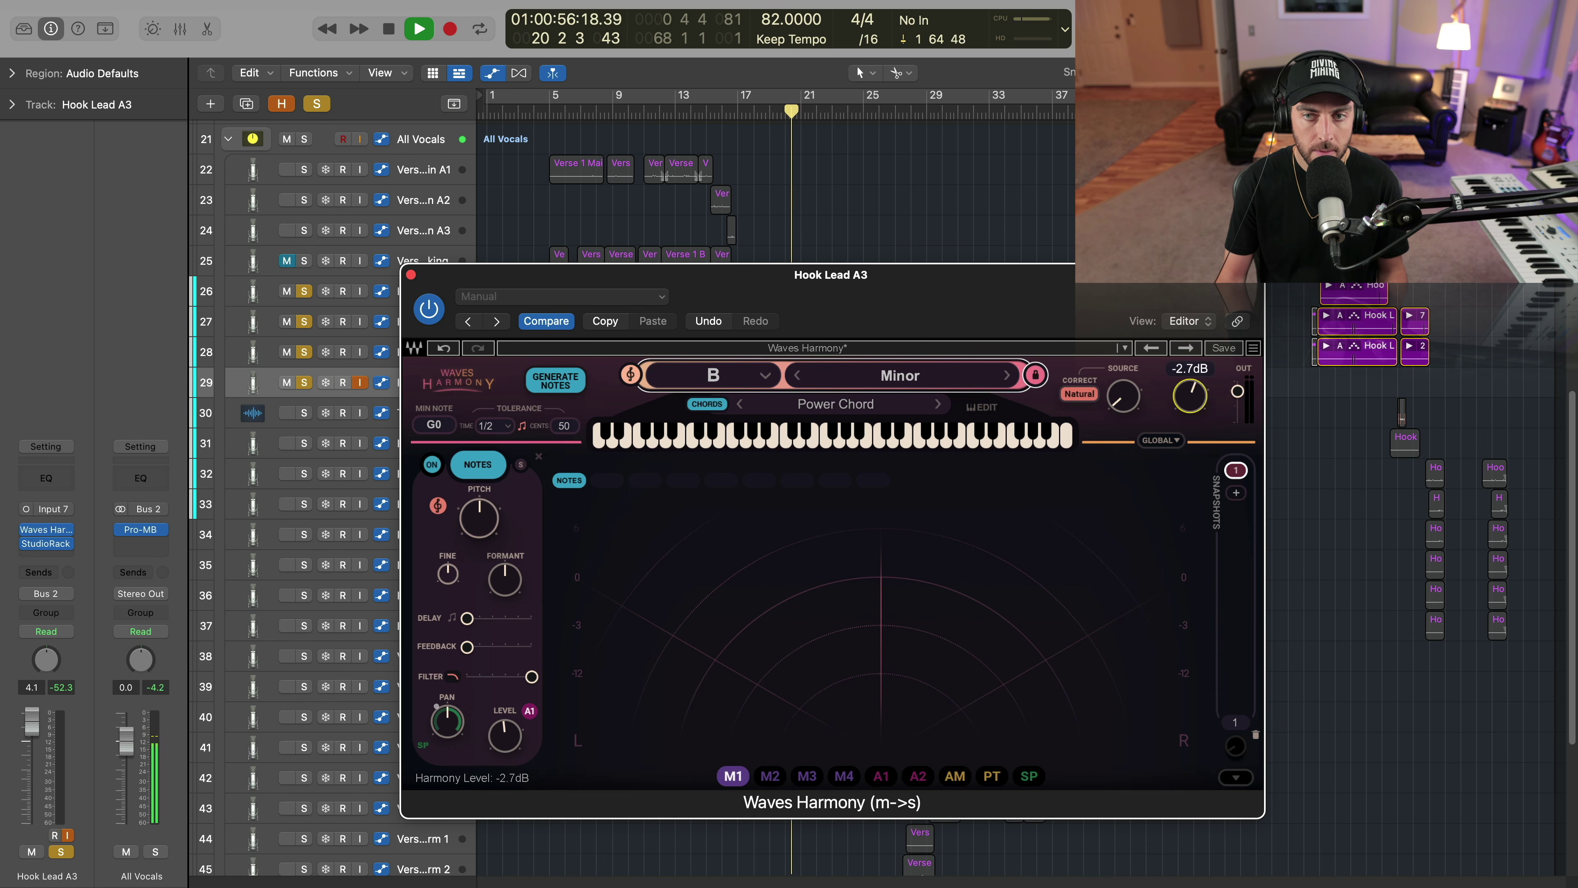
pyautogui.moveTo(1189, 418); pyautogui.dragTo(1190, 411)
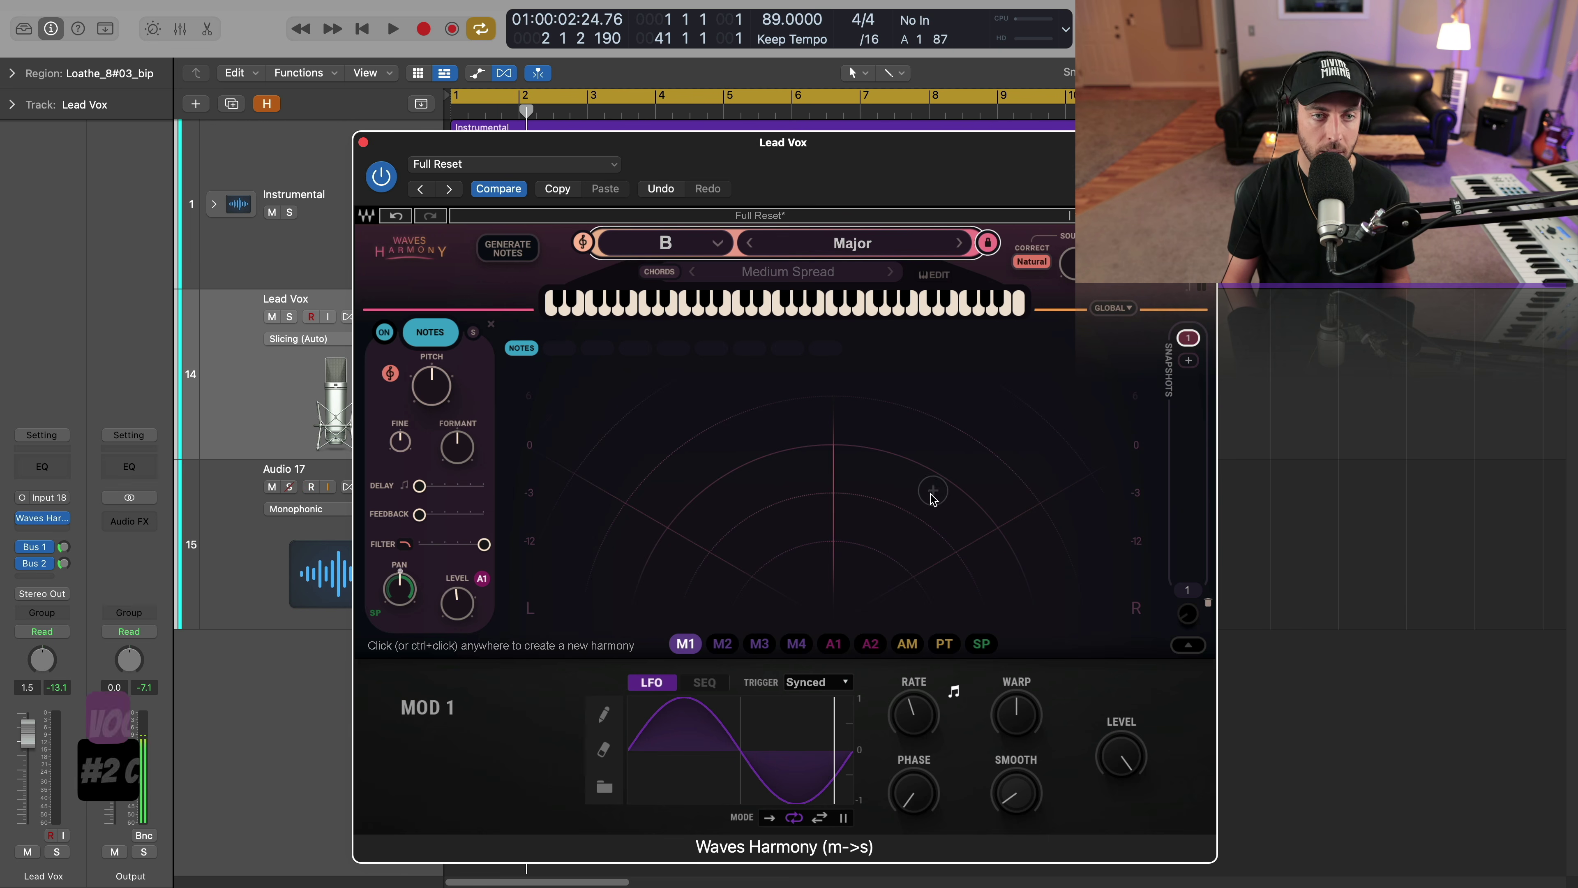
# Add a centred unison voice at 0.0 dB on the Lead Vox harmony display and audition it
pyautogui.click(834, 410)
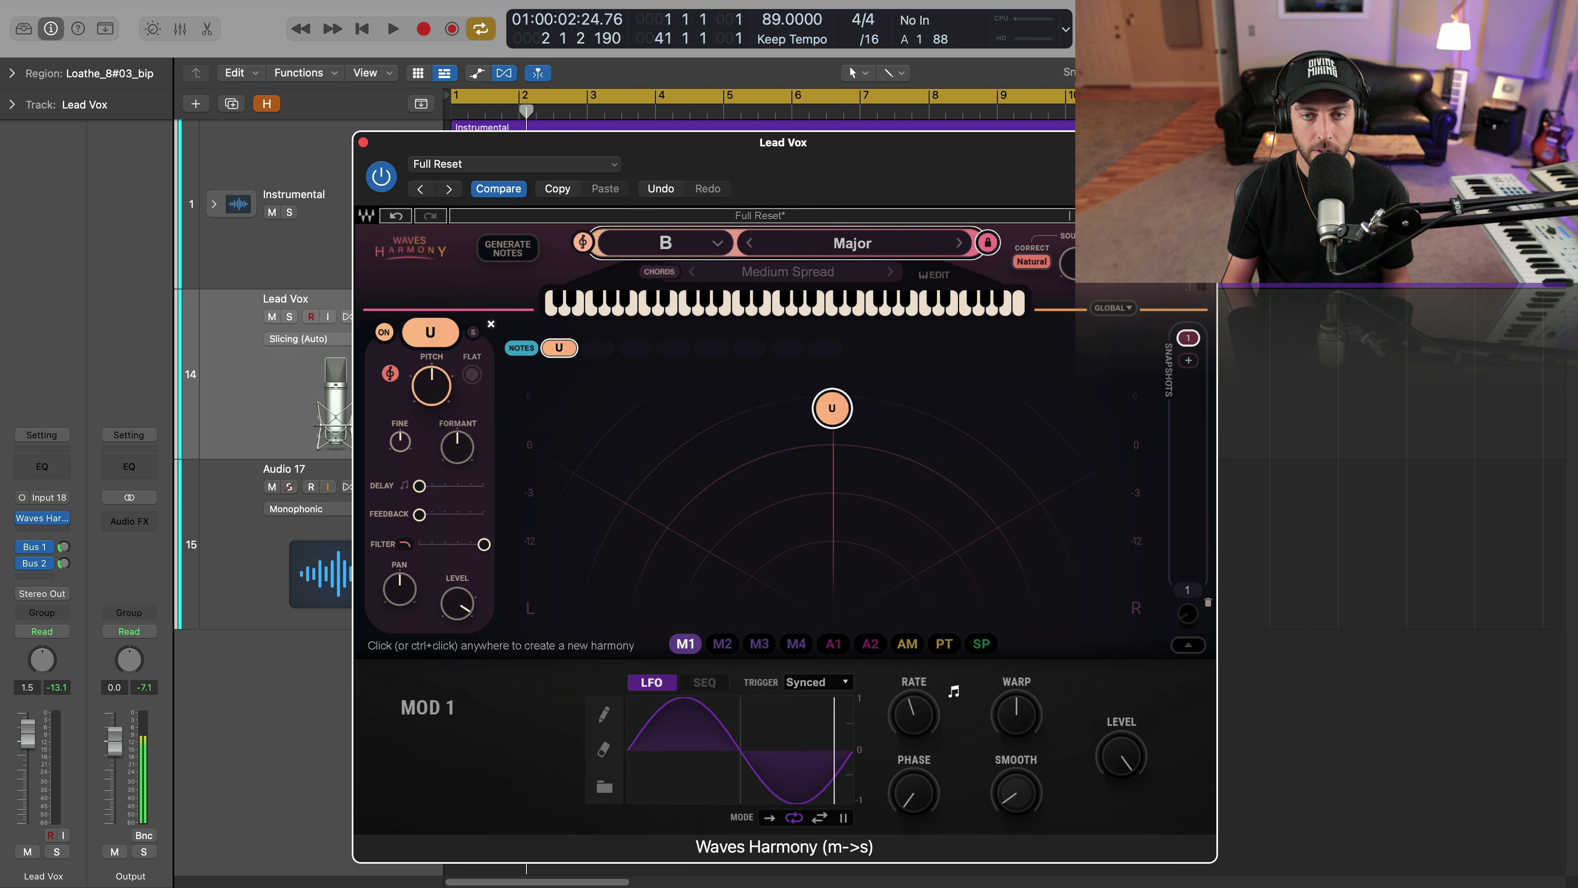
pyautogui.moveTo(834, 419); pyautogui.dragTo(830, 413)
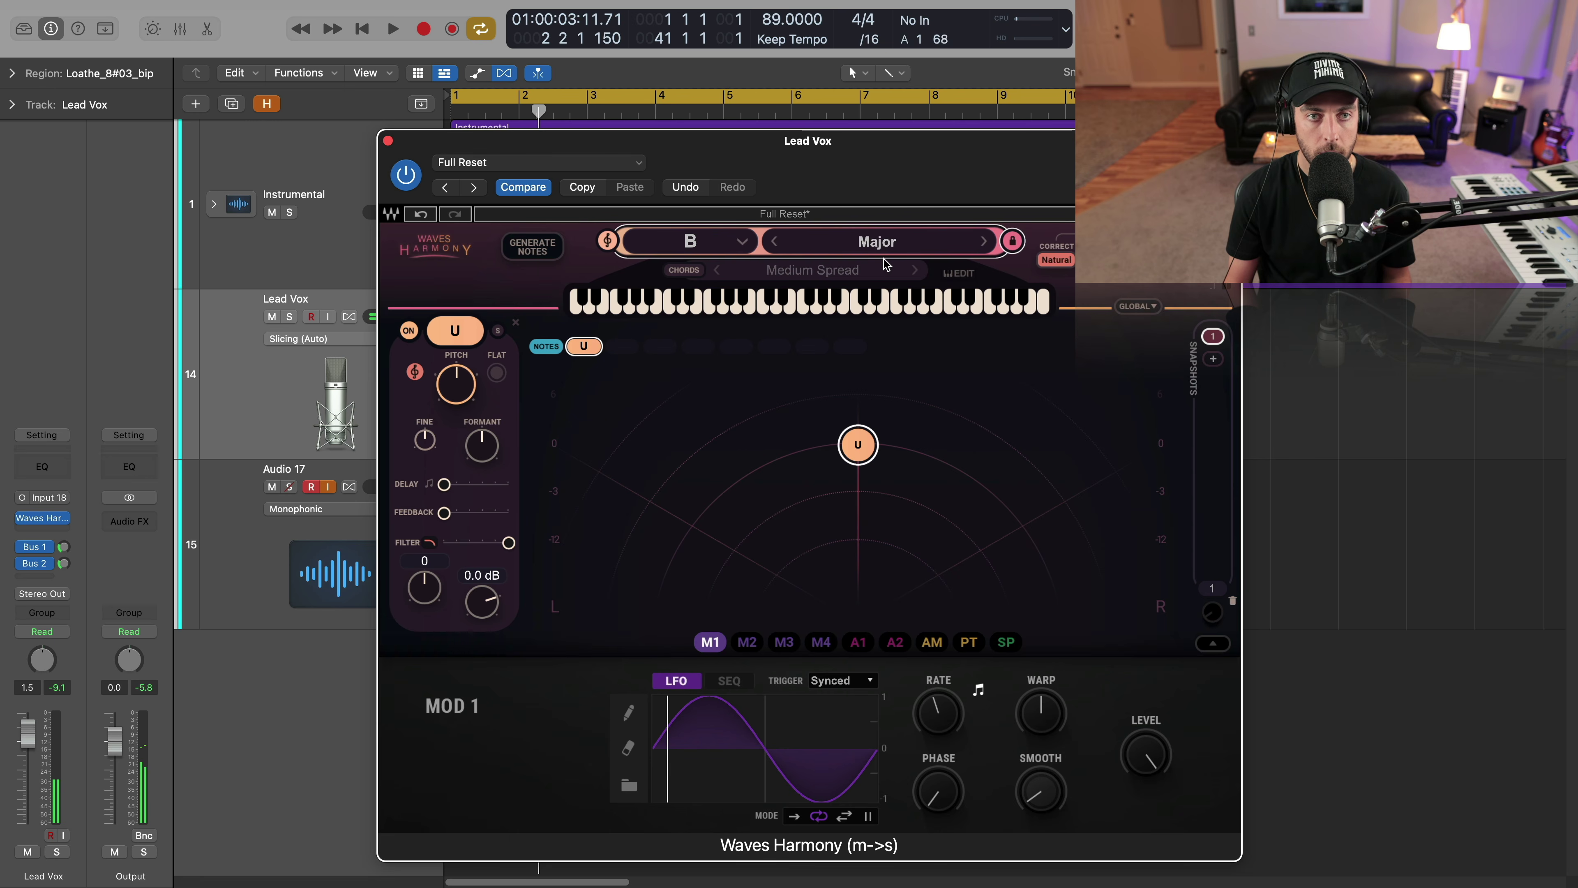
pyautogui.press('space')
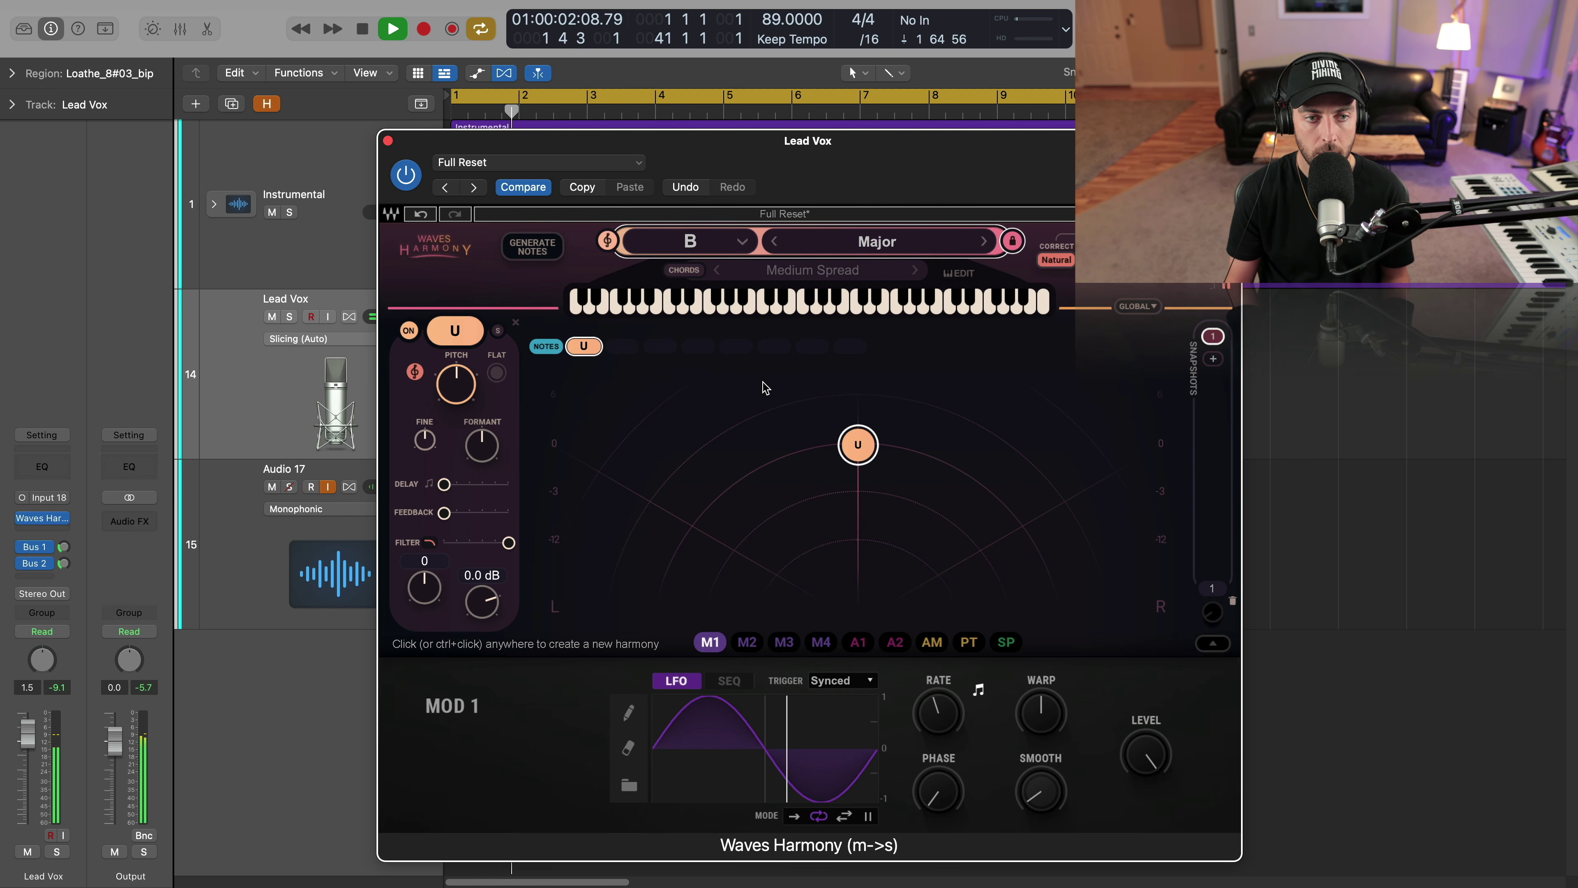
pyautogui.press('space')
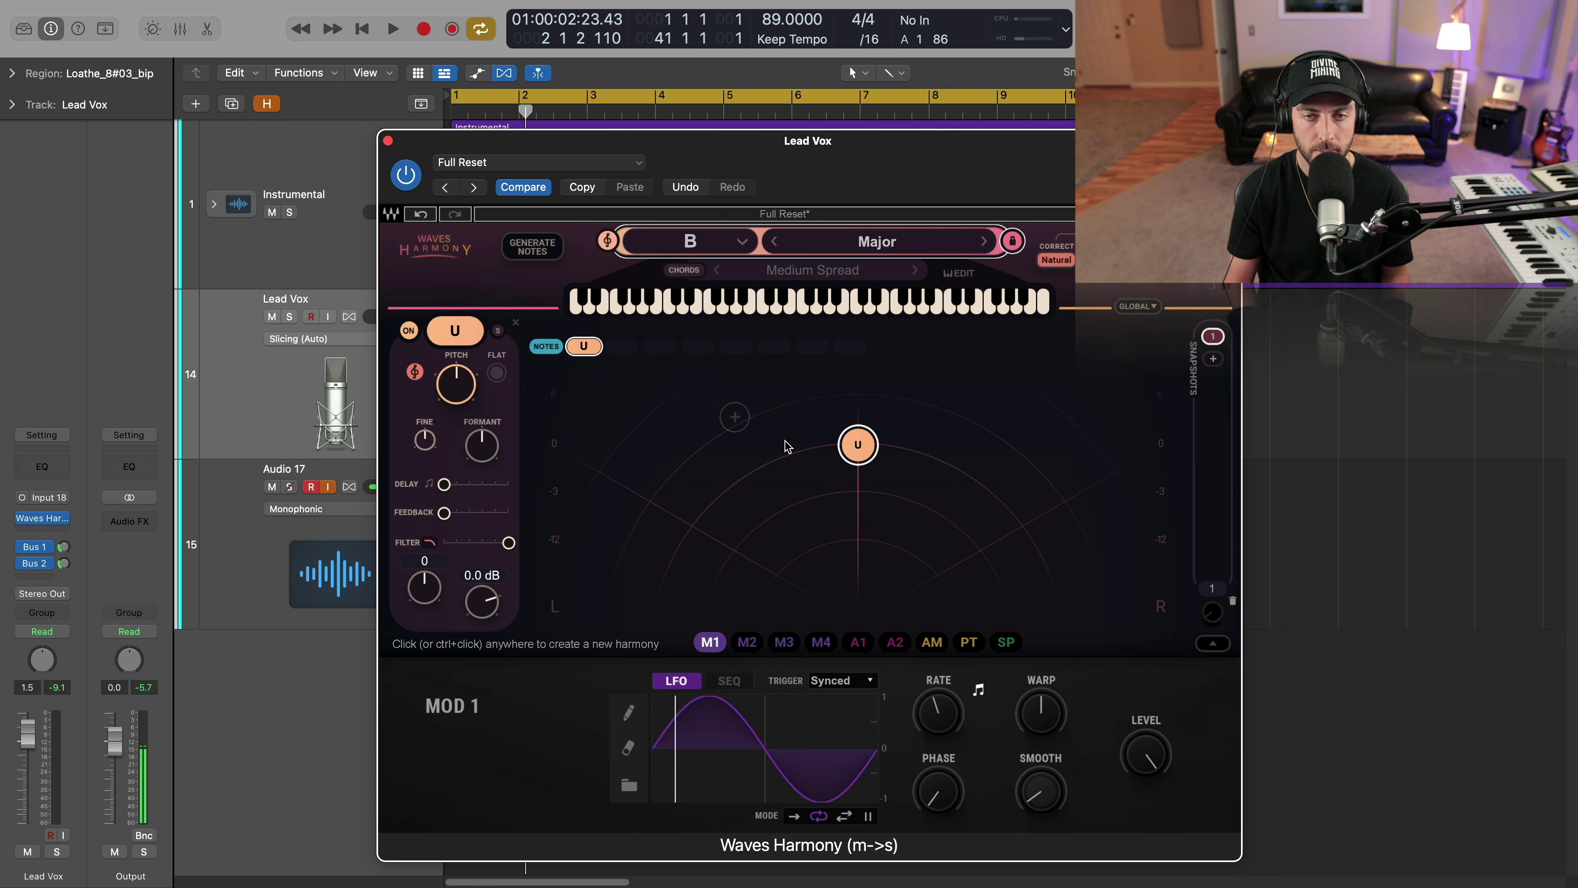
# Play the song from the beginning and raise the unison voice's level to 1.8 dB
pyautogui.press('Return')
pyautogui.press('space')
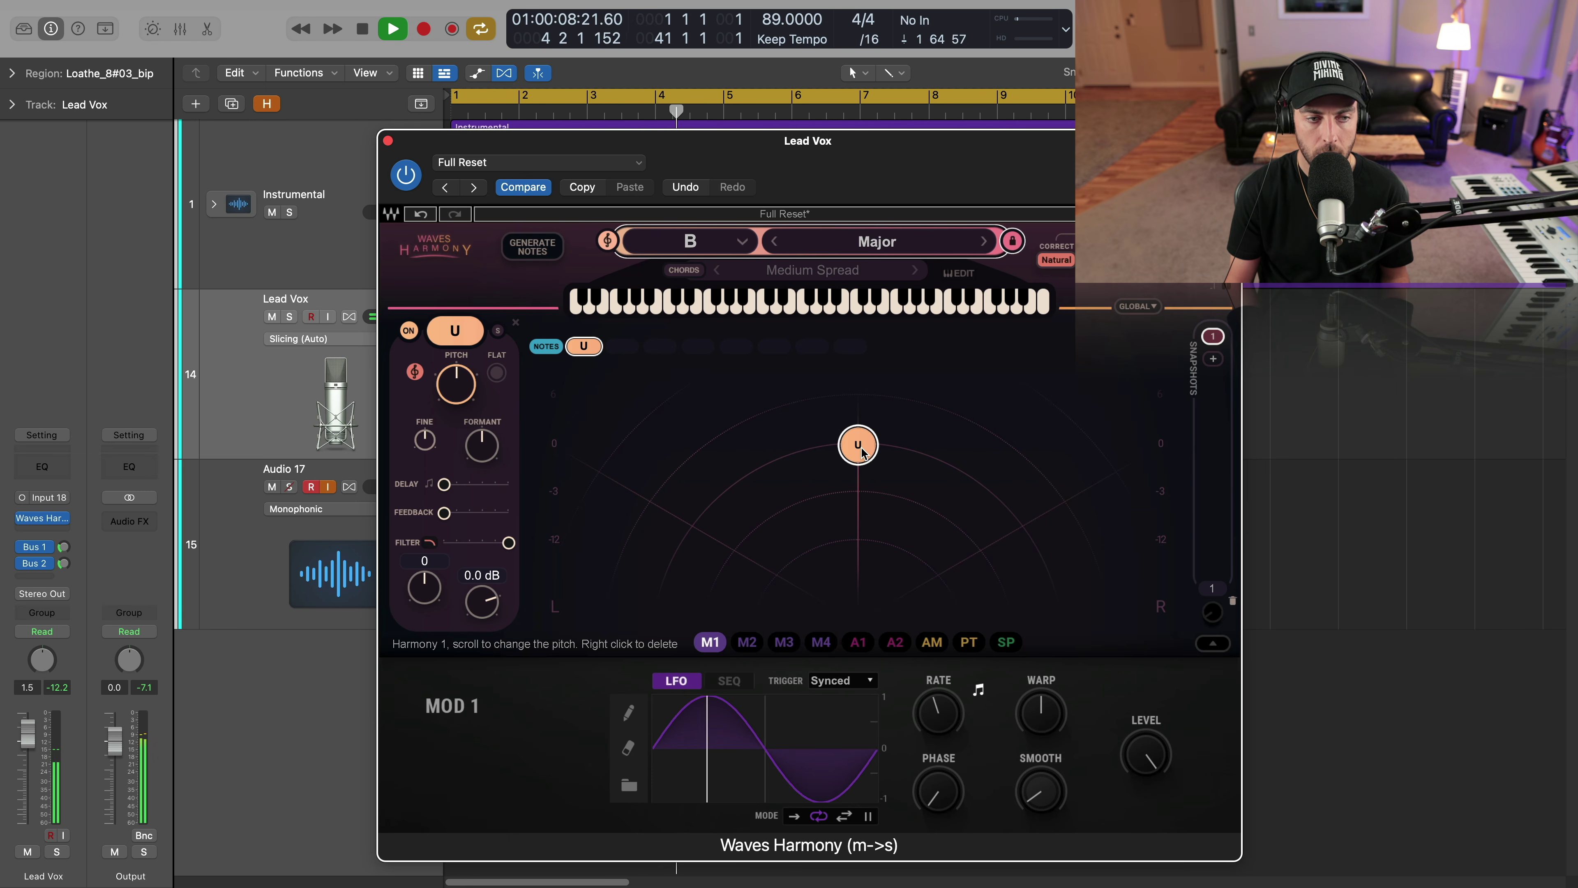
pyautogui.moveTo(861, 451); pyautogui.dragTo(858, 431)
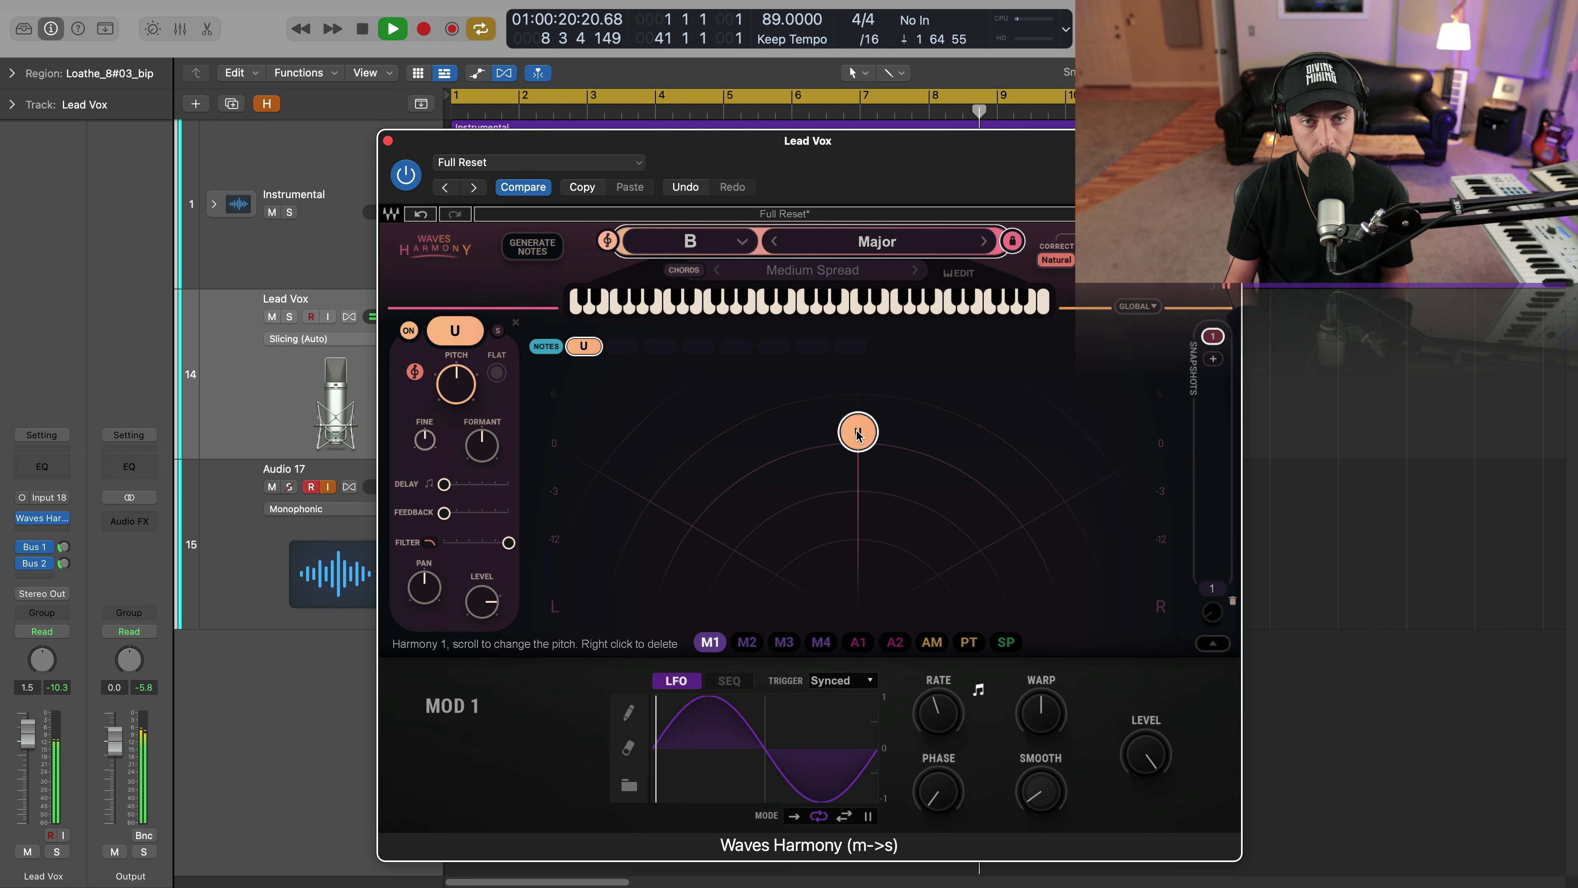
pyautogui.press('space')
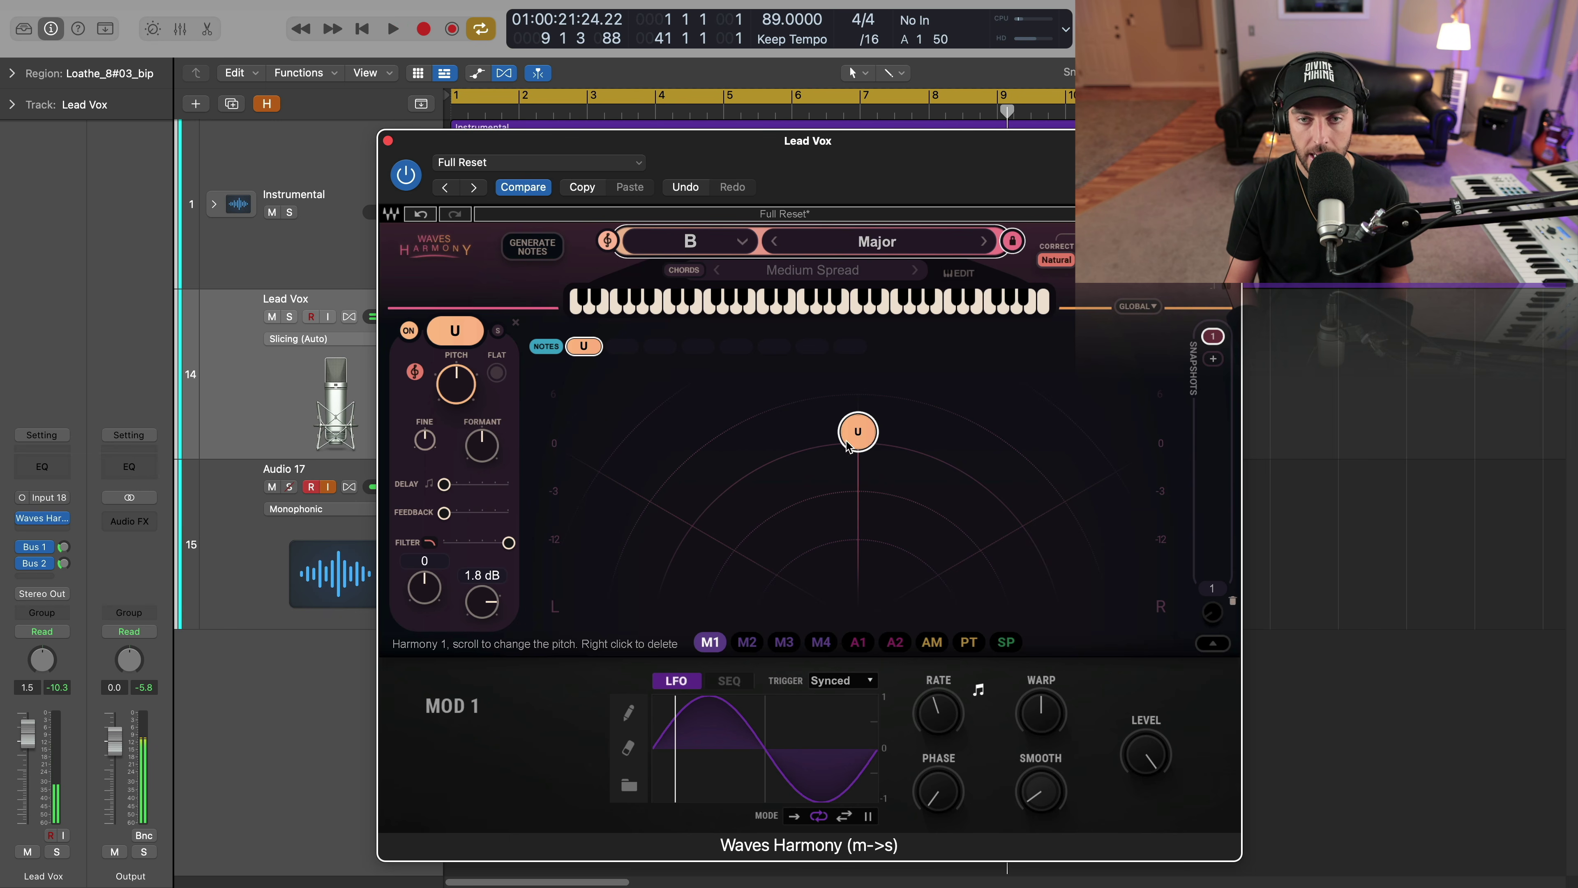
# Add a second harmony voice panned left and make it a flat G2 note
pyautogui.doubleClick(712, 500)
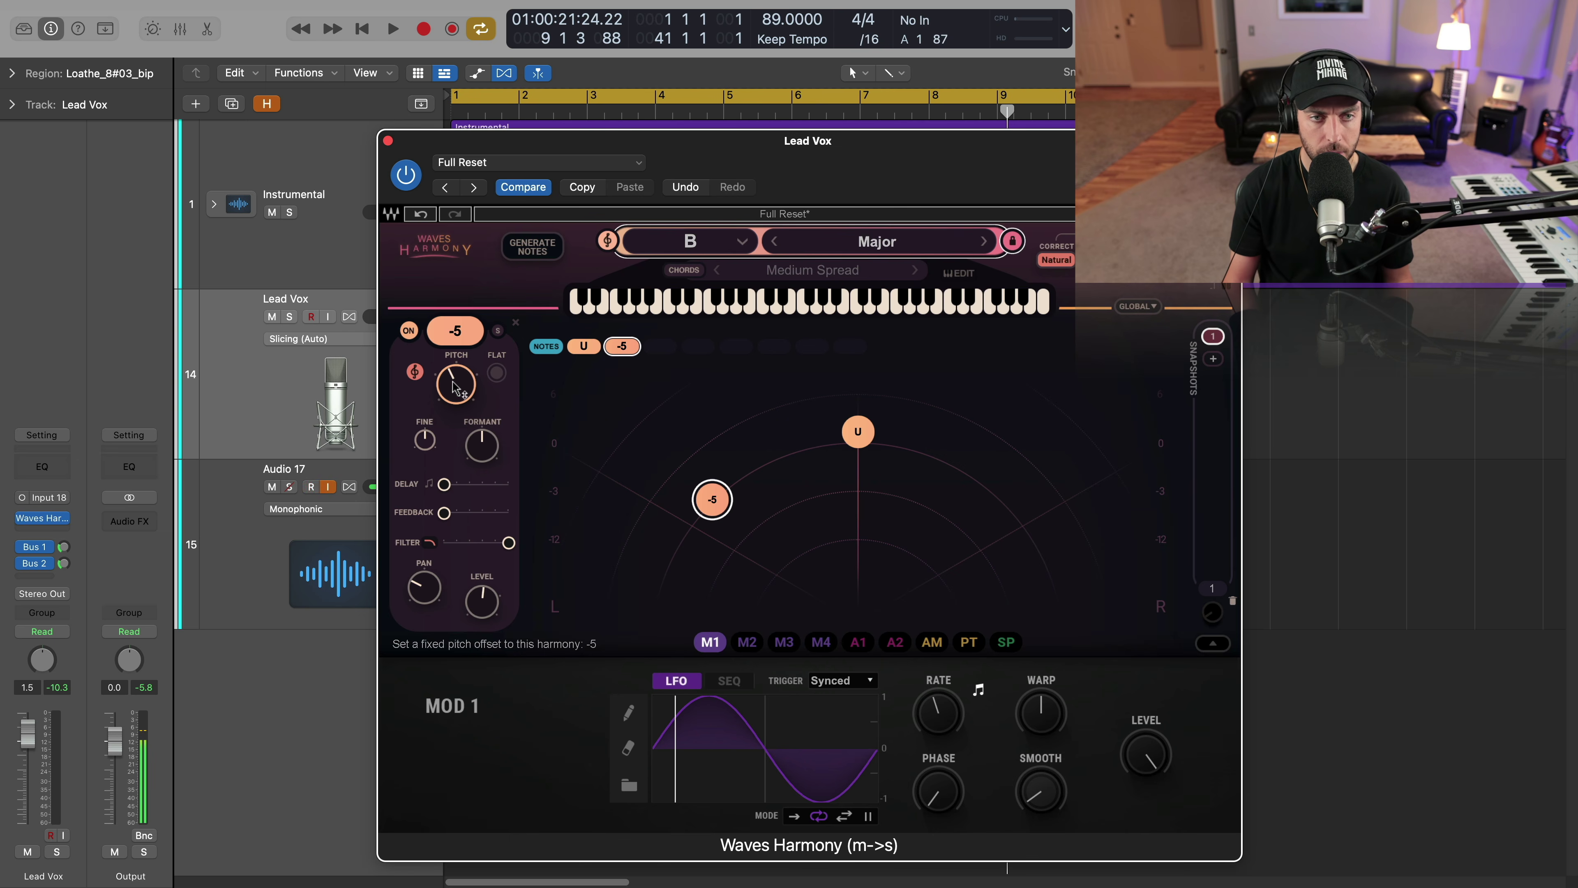
pyautogui.click(496, 374)
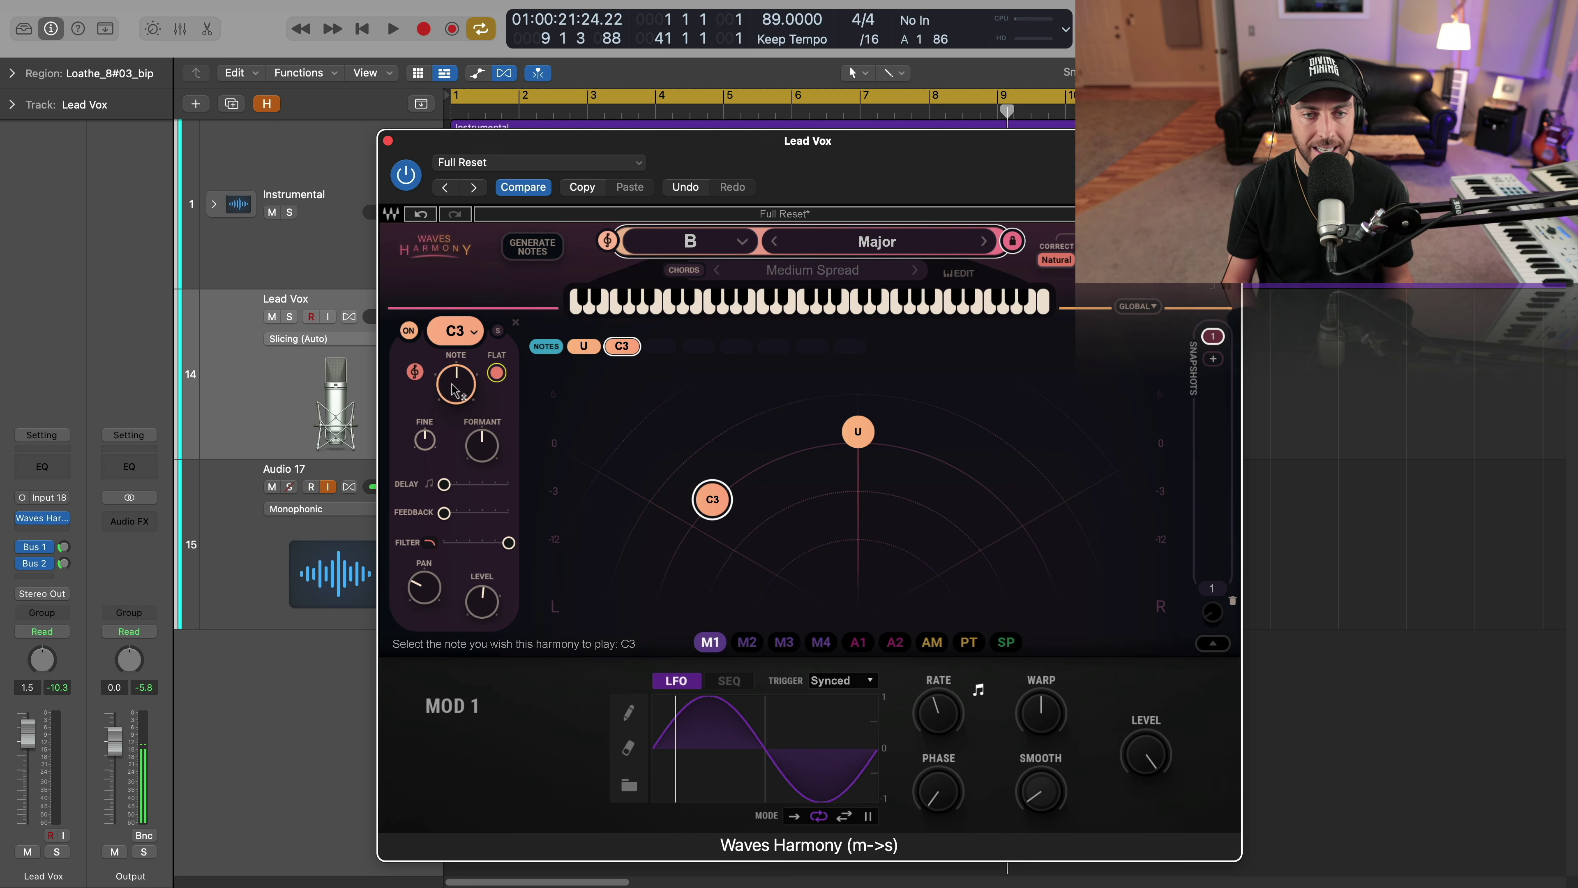
pyautogui.scroll(-1, 456, 381)
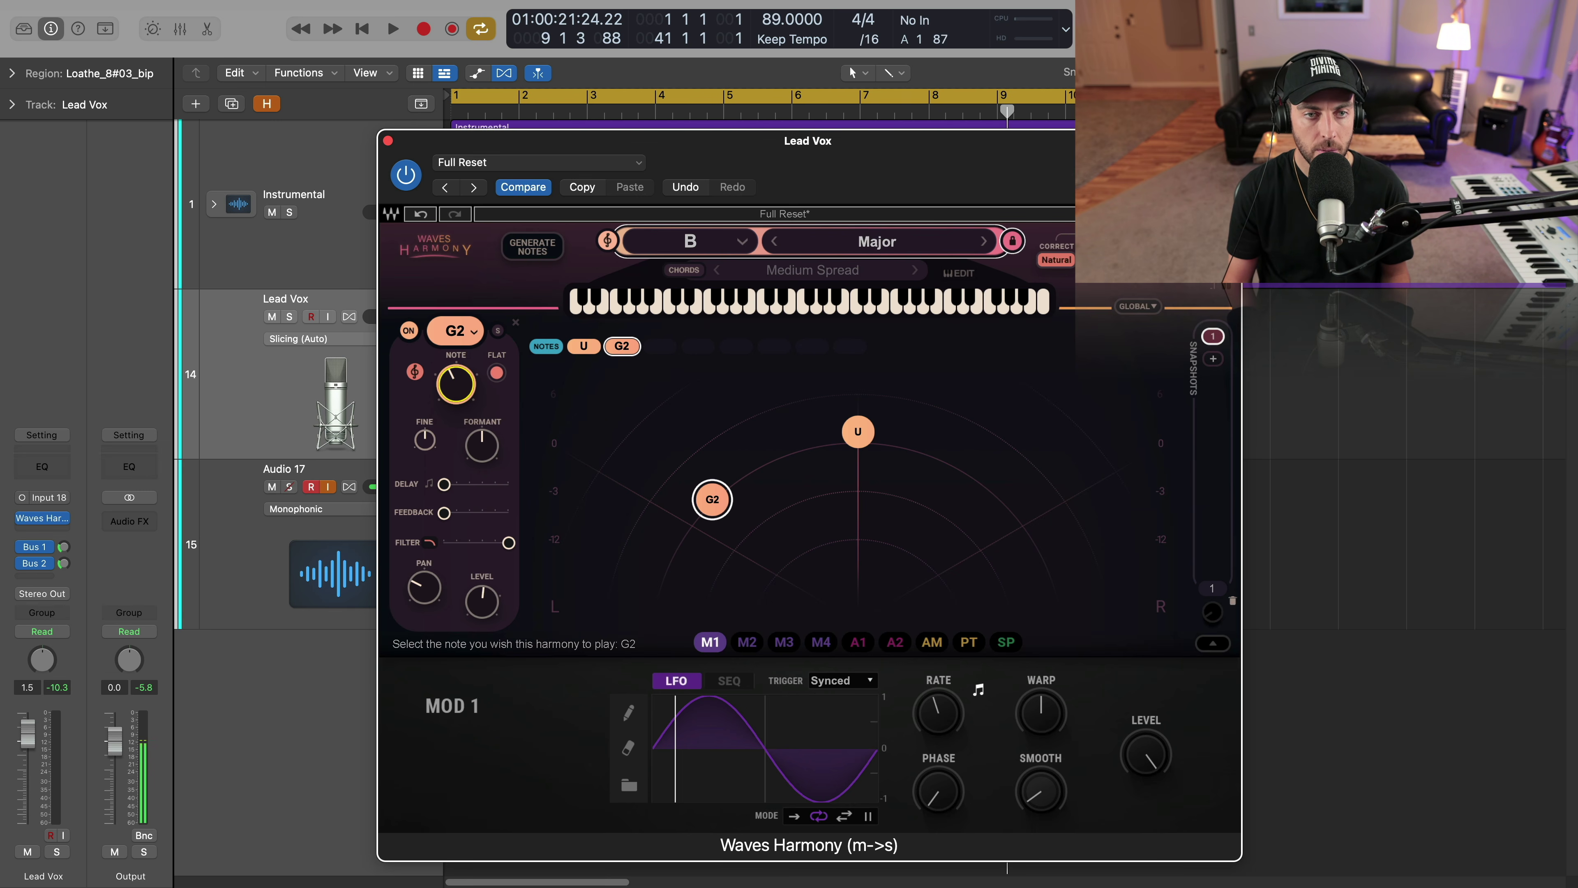
# Centre the G2 voice at about -1.5 dB, switch off the unison voice and audition G2 alone
pyautogui.moveTo(712, 499); pyautogui.dragTo(859, 477)
pyautogui.click(858, 436)
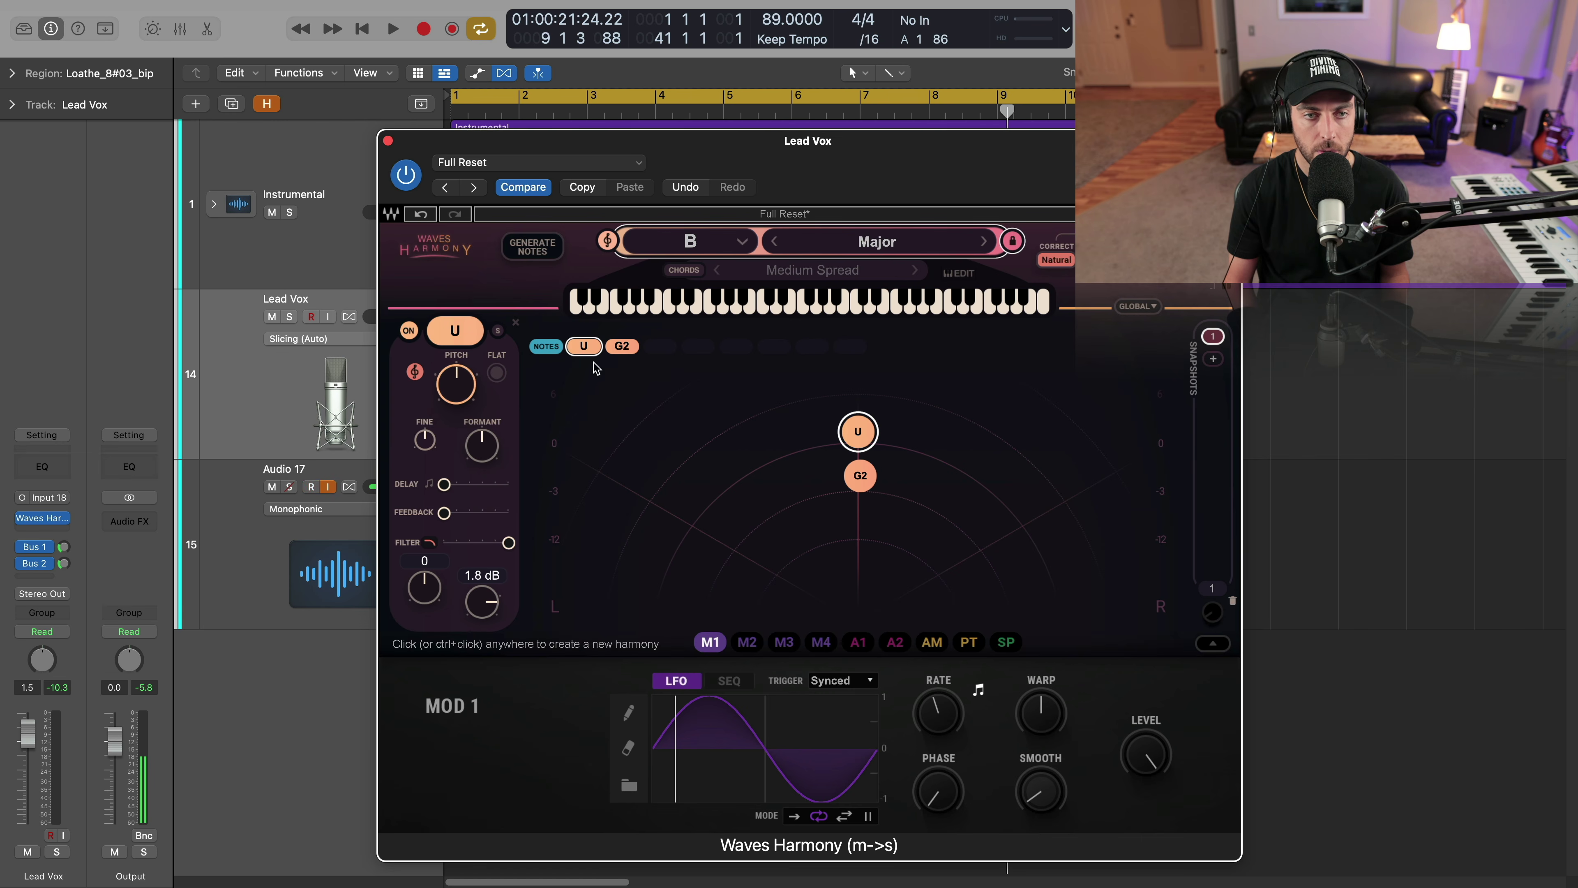
pyautogui.click(410, 332)
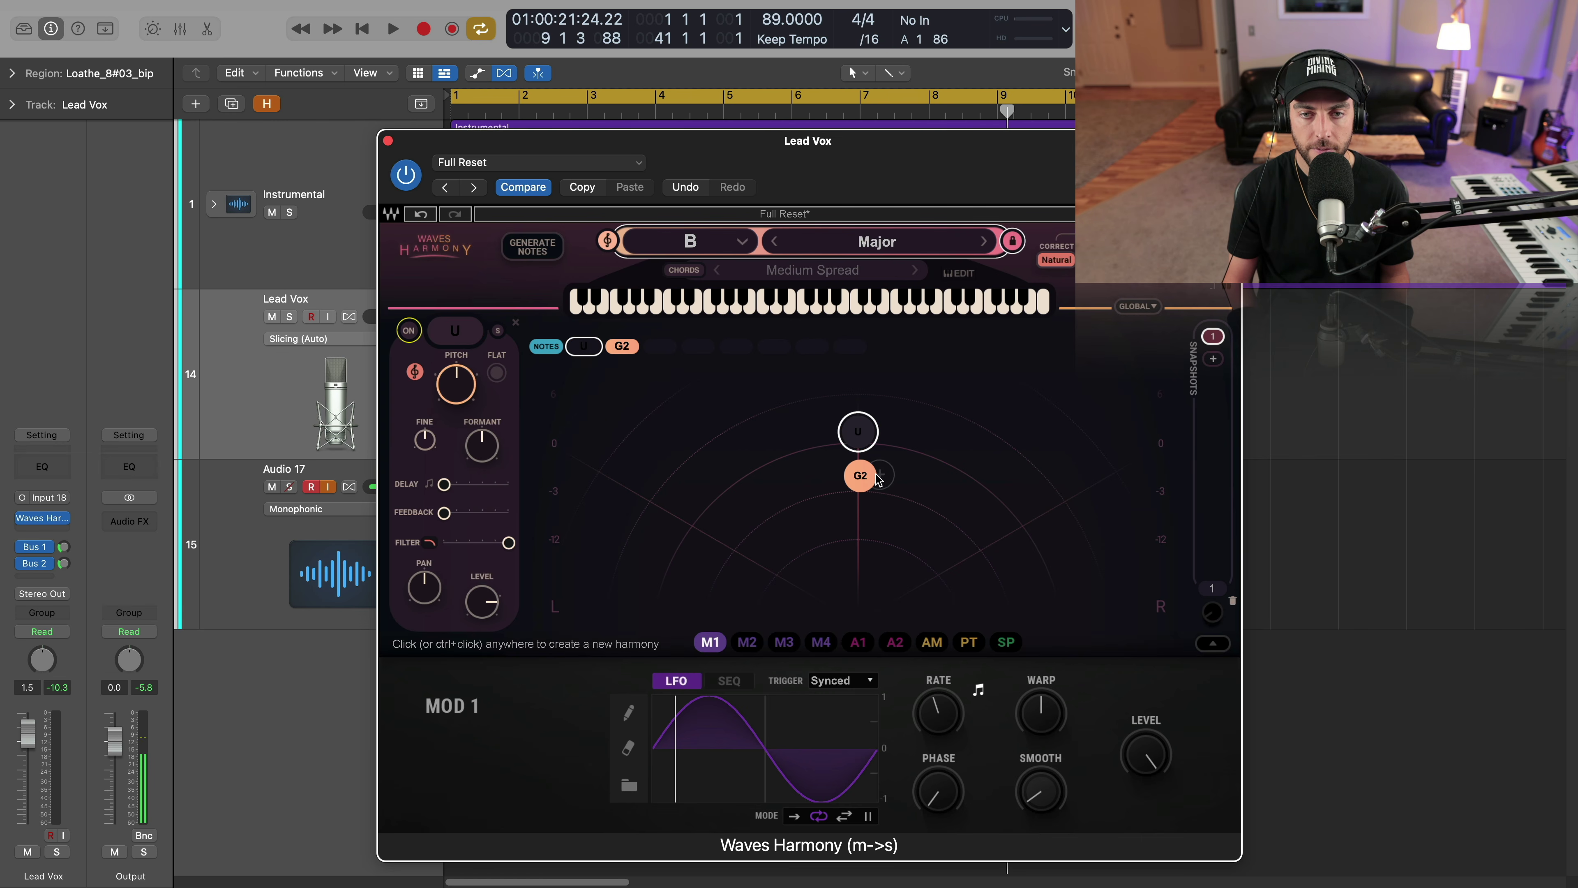
pyautogui.click(860, 476)
pyautogui.press('space')
pyautogui.moveTo(860, 482); pyautogui.dragTo(862, 474)
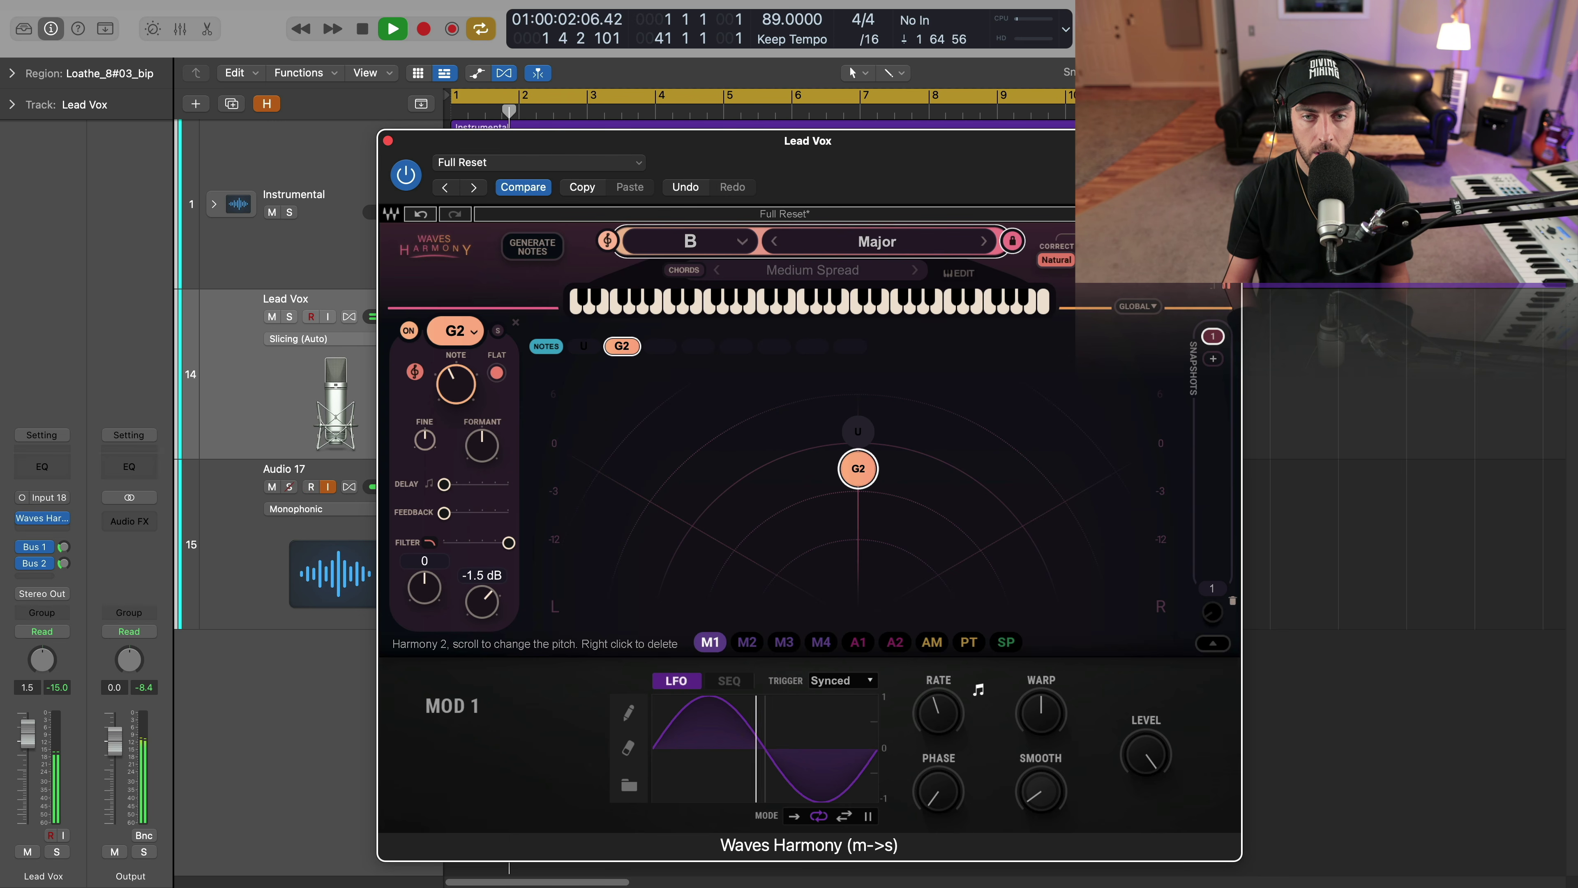
pyautogui.press('space')
# Add a flat G2 voice panned right, place the other G2 voice at pan -58 and -8.7 dB, and audition the spread
pyautogui.click(988, 513)
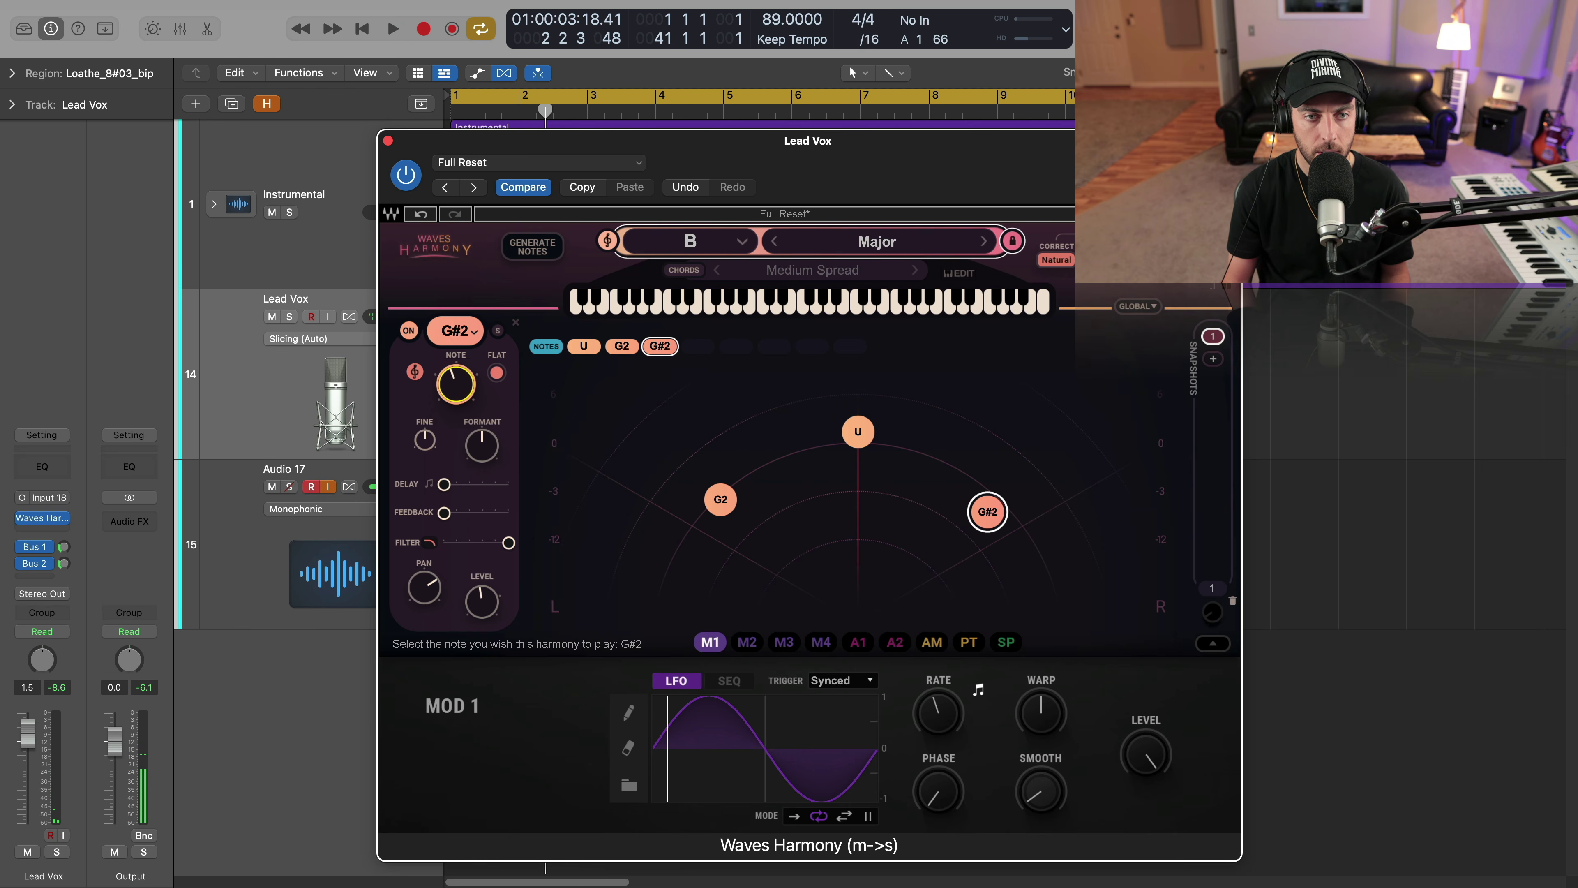
pyautogui.press('space')
pyautogui.click(684, 520)
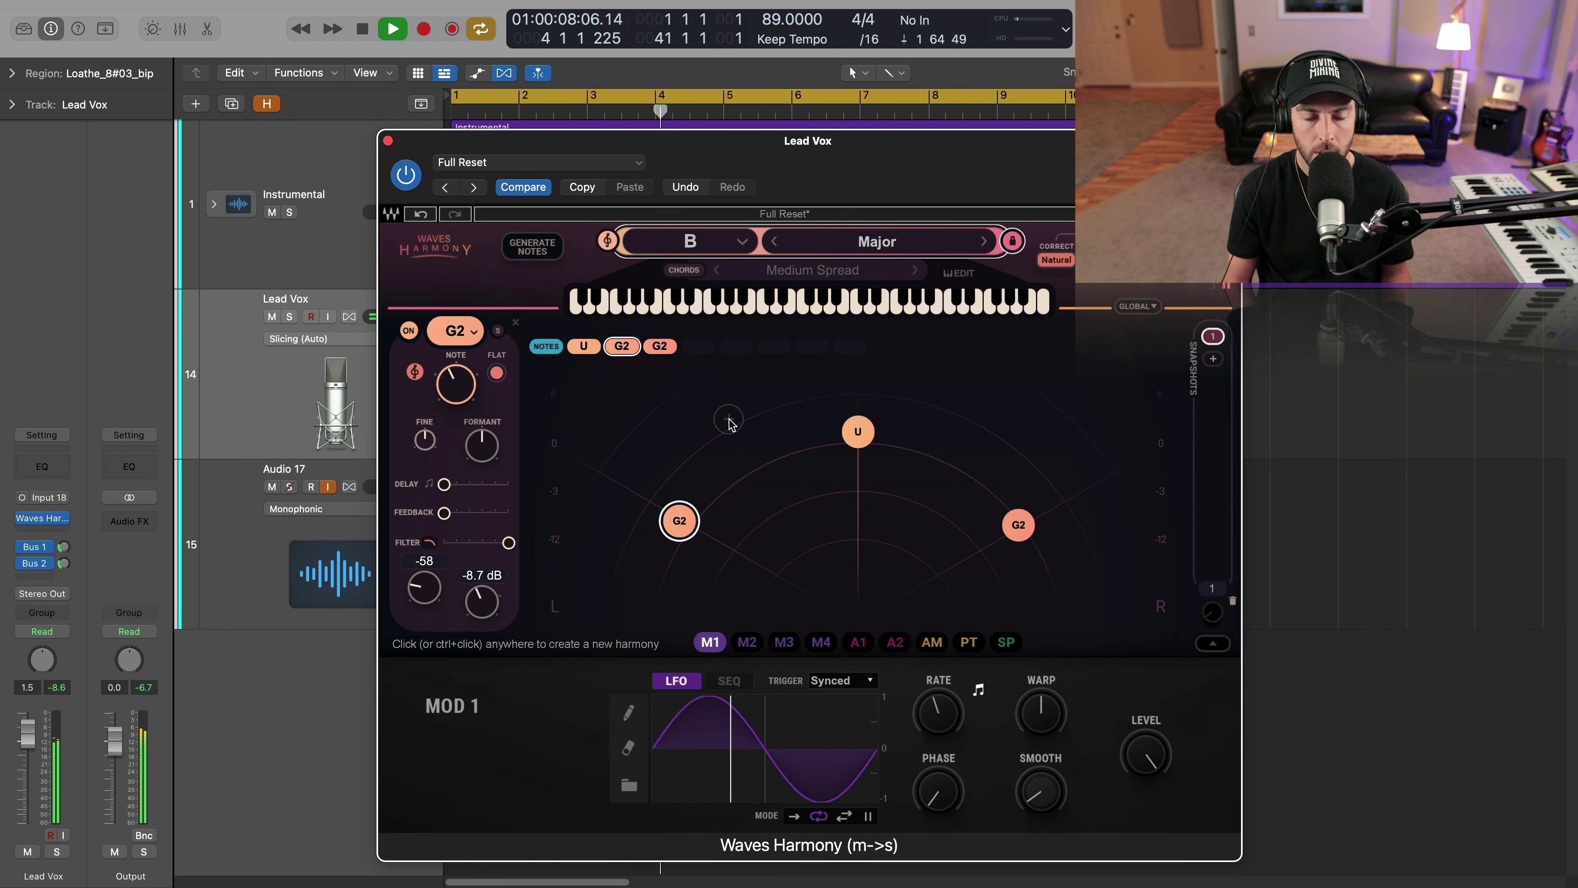
pyautogui.press('space')
# Add two voices between the unison and G2 voices: pitch -2 panned left and pitch +4 panned right
pyautogui.click(759, 480)
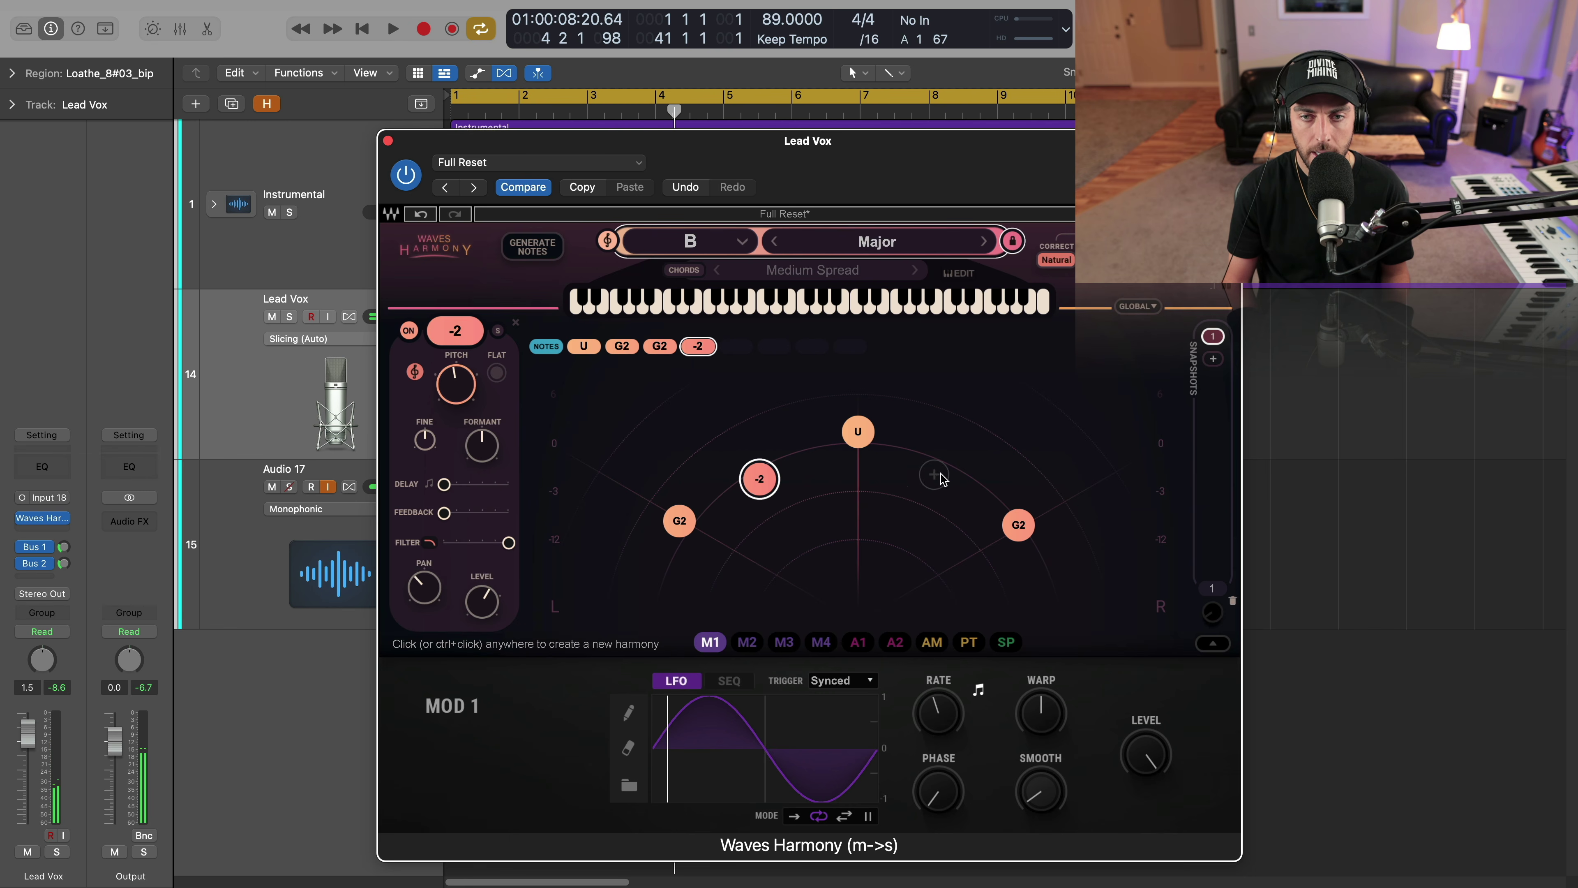
pyautogui.click(936, 479)
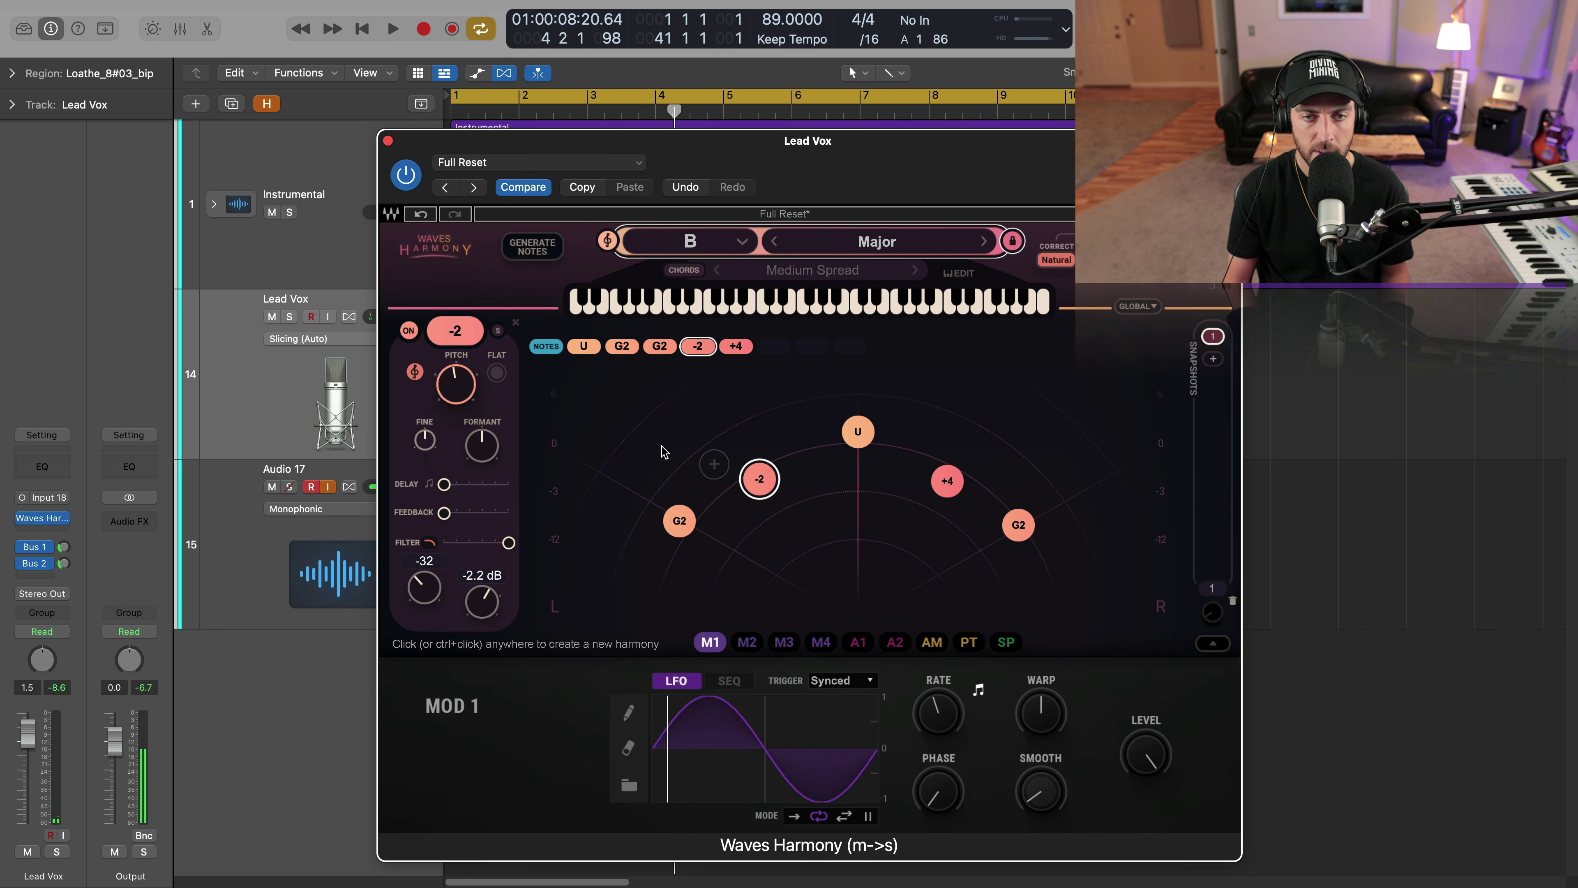
# Turn the -2 and +4 voices into flat B2 notes
pyautogui.click(496, 373)
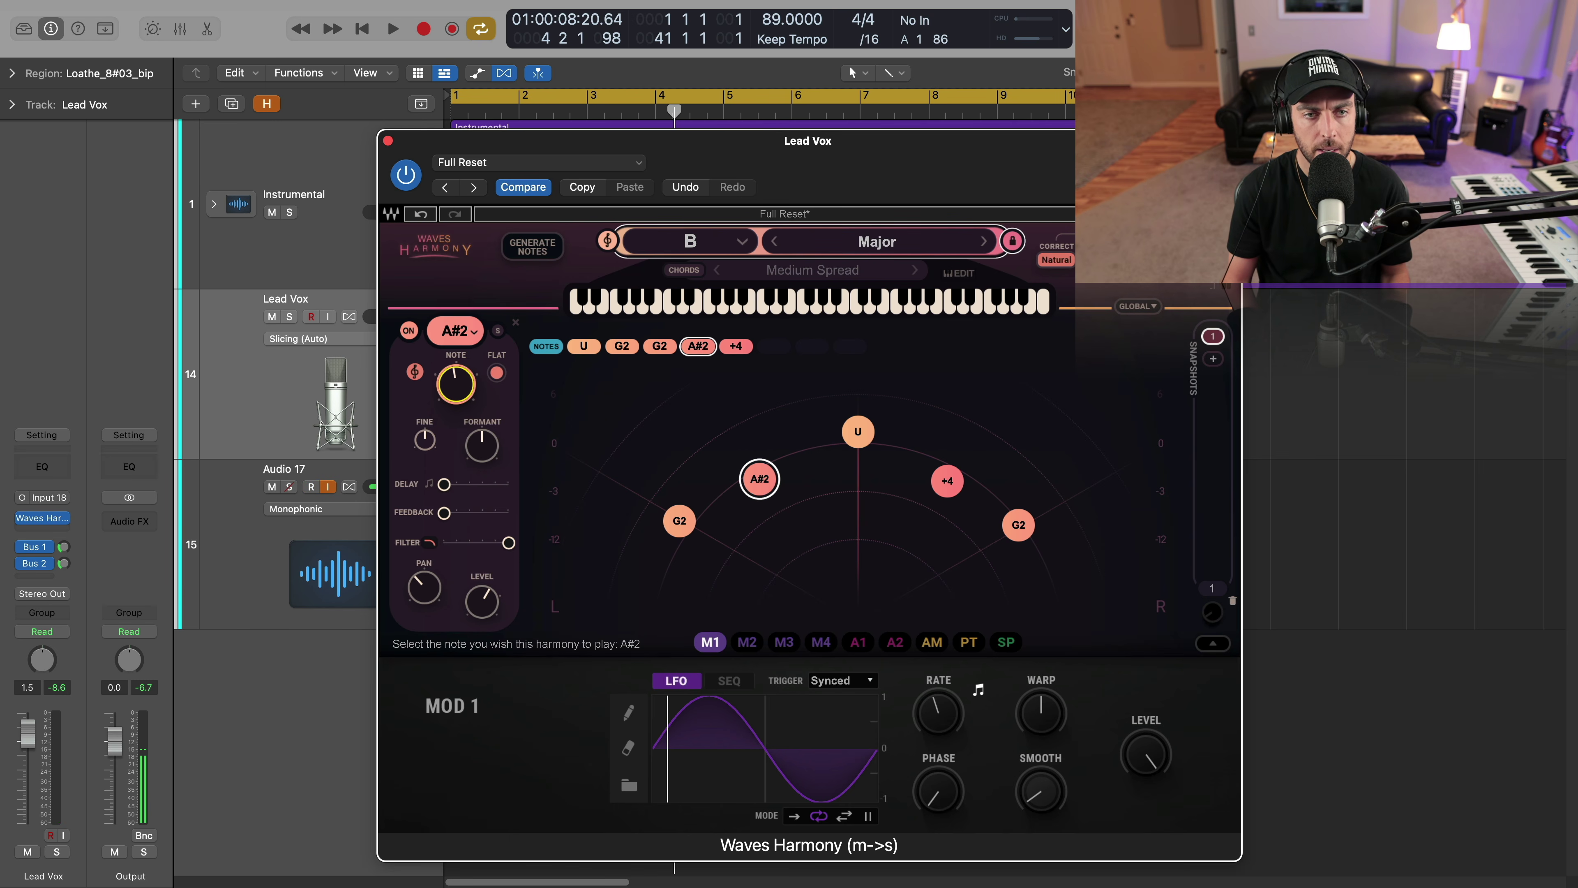
pyautogui.click(946, 480)
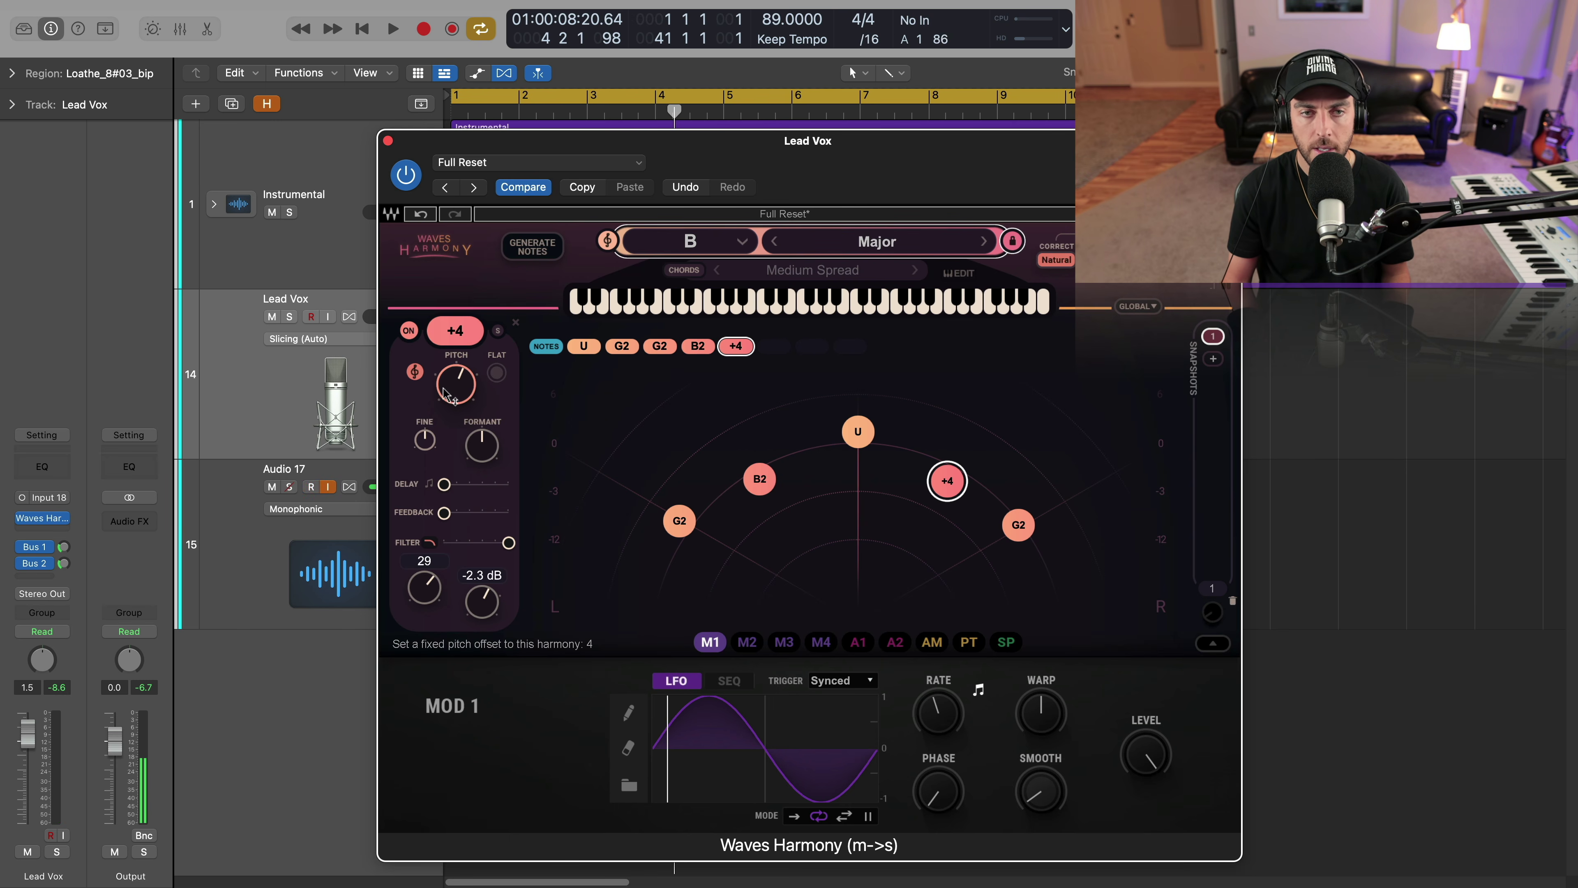
pyautogui.click(497, 373)
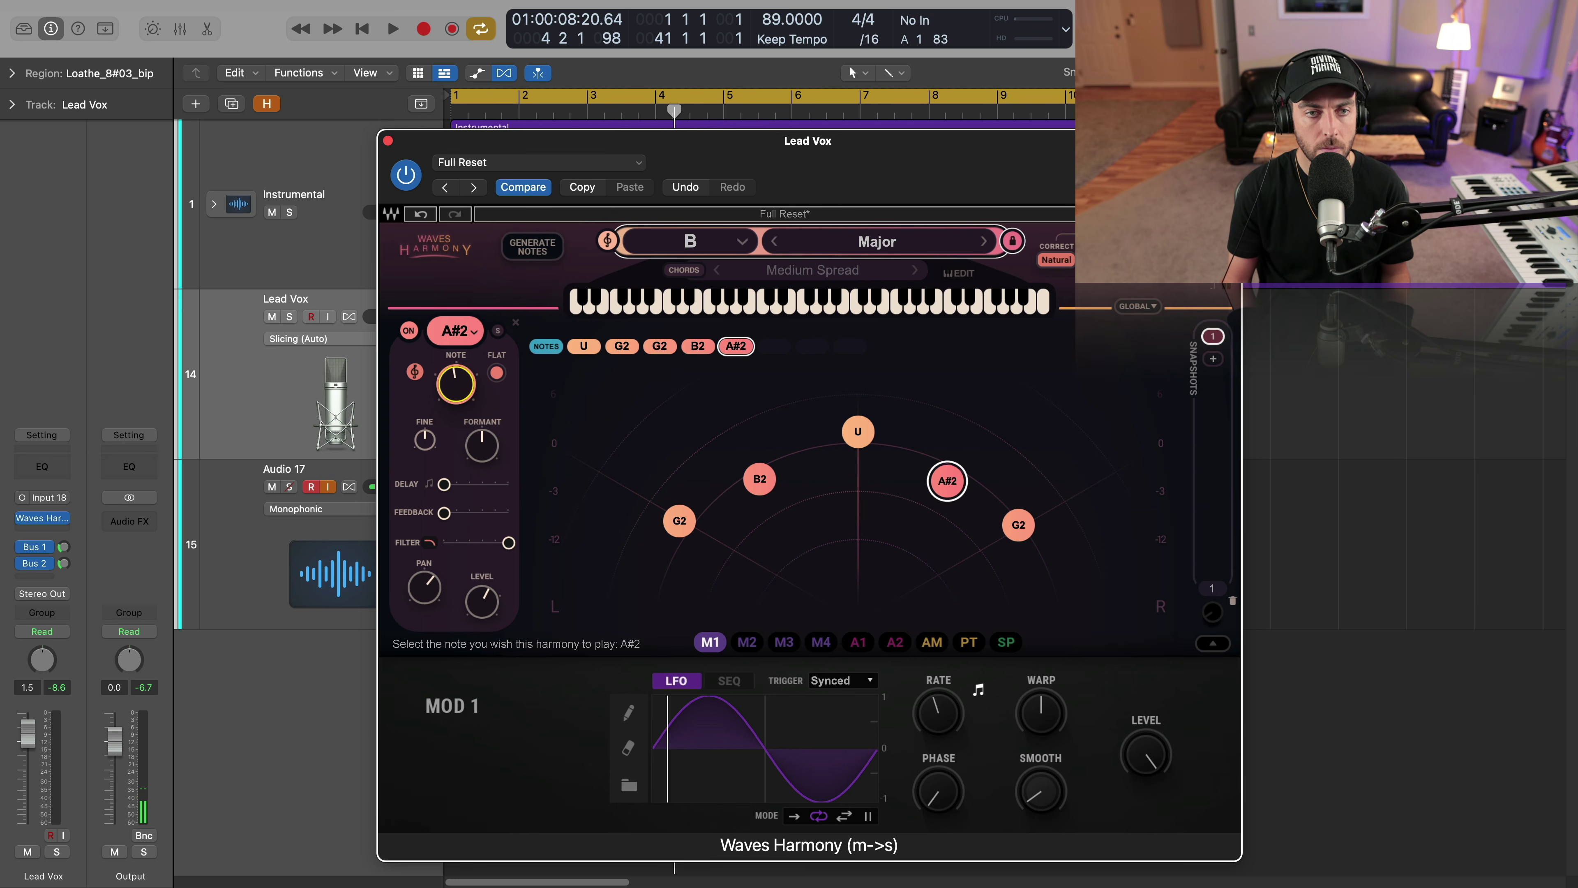
# During playback, bring the G2 and B2 voices inward and lower their levels, with the right-hand B2 at about pan 23 and -6.3 dB
pyautogui.press('space')
pyautogui.click(1015, 541)
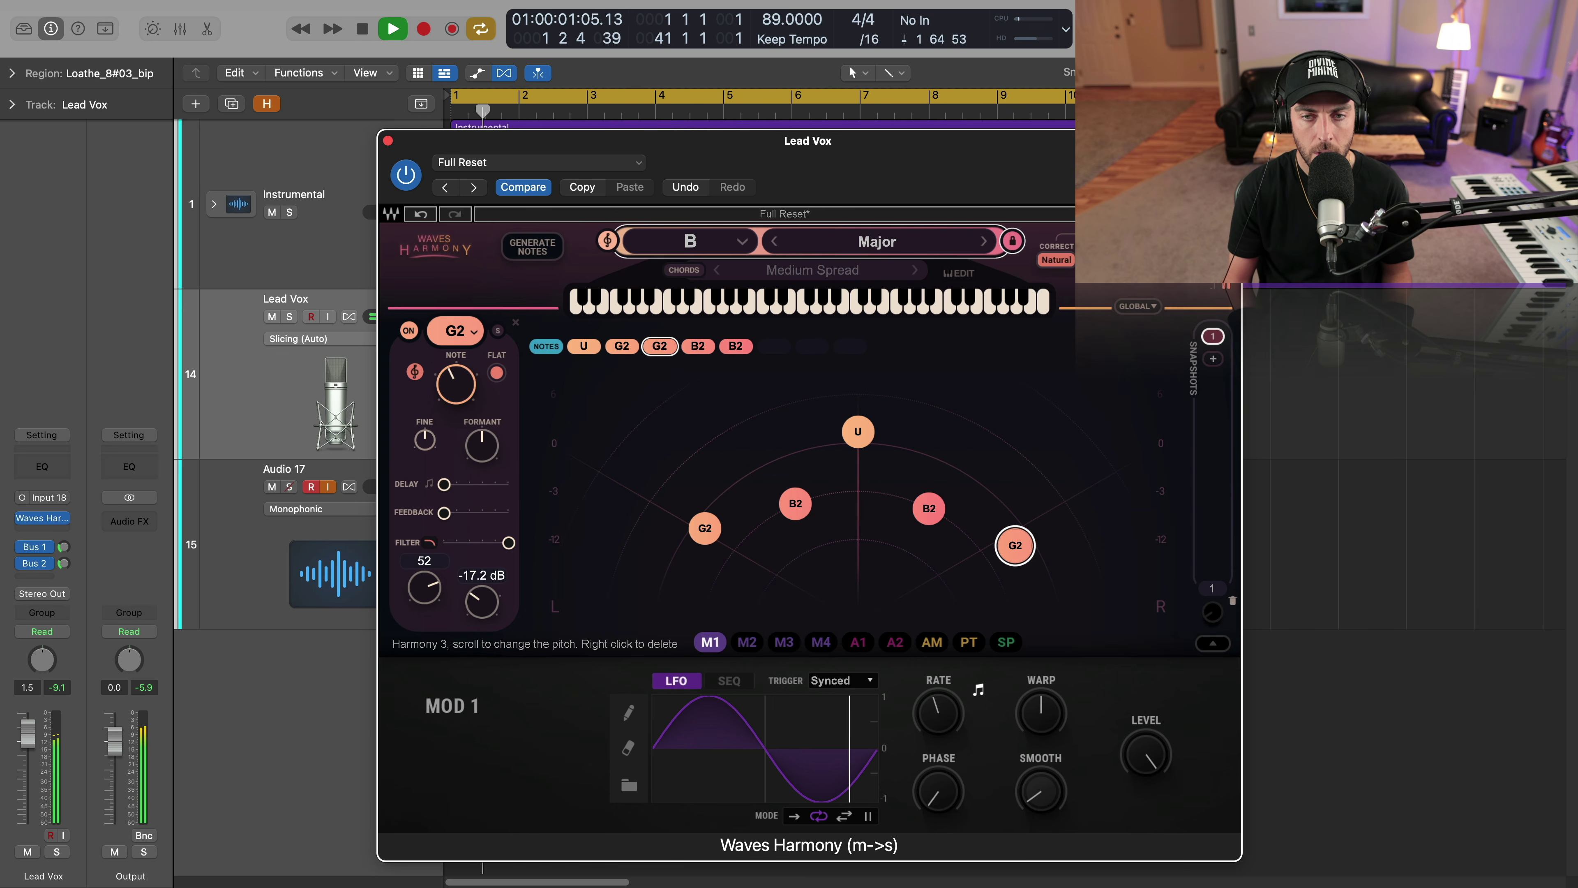
pyautogui.press('space')
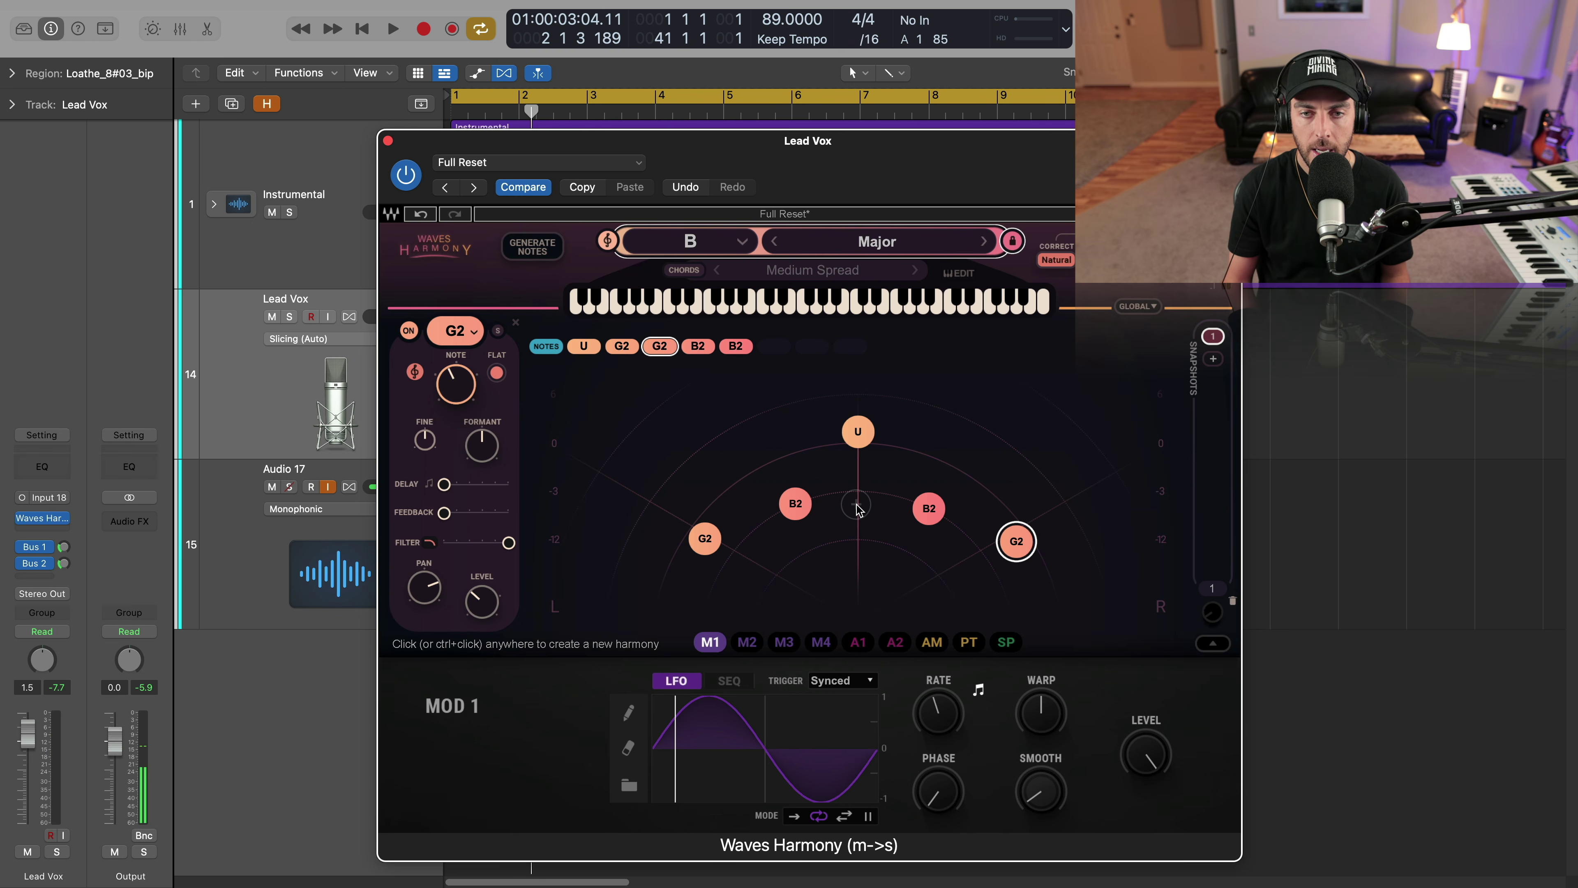
# Add a centred voice at pitch -12, solo it and raise its level to about 0.1 dB during playback
pyautogui.click(858, 506)
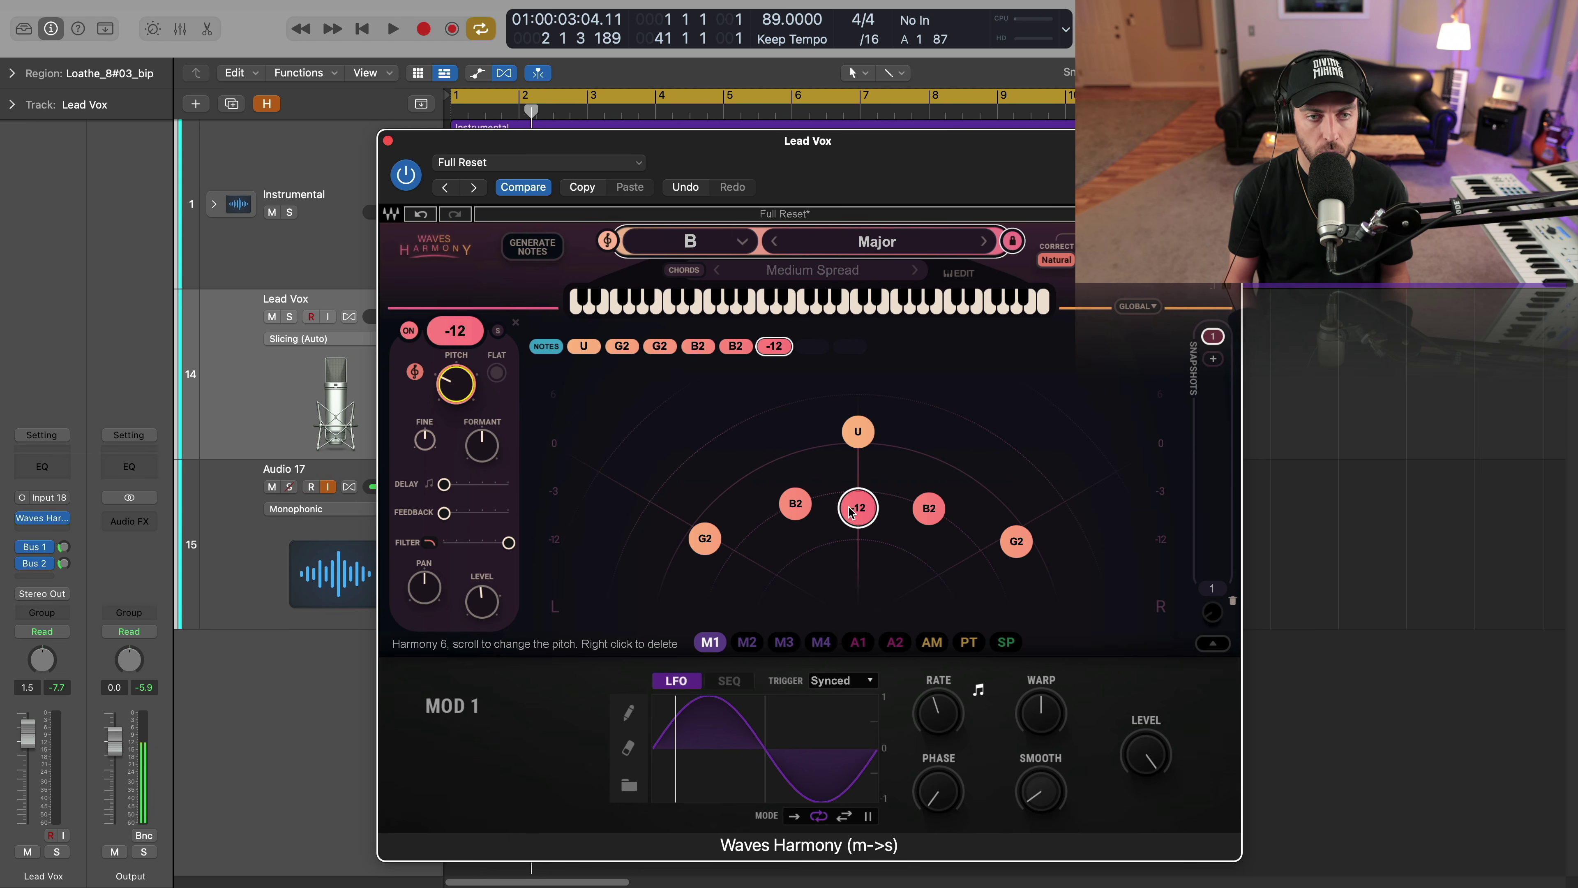
pyautogui.click(497, 330)
pyautogui.press('space')
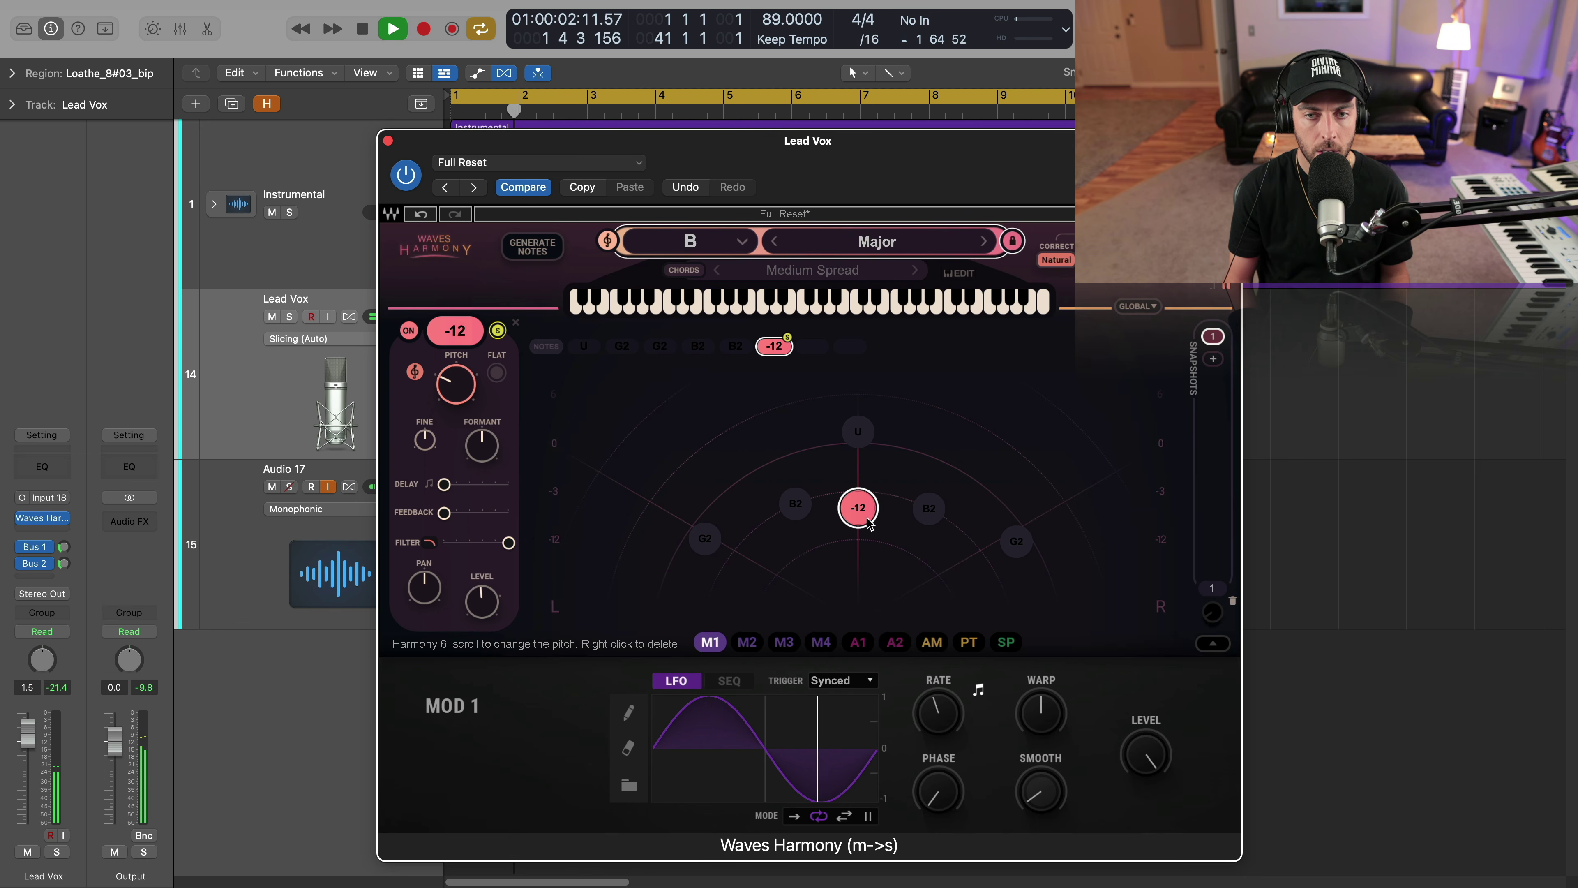
pyautogui.moveTo(867, 523); pyautogui.dragTo(870, 460)
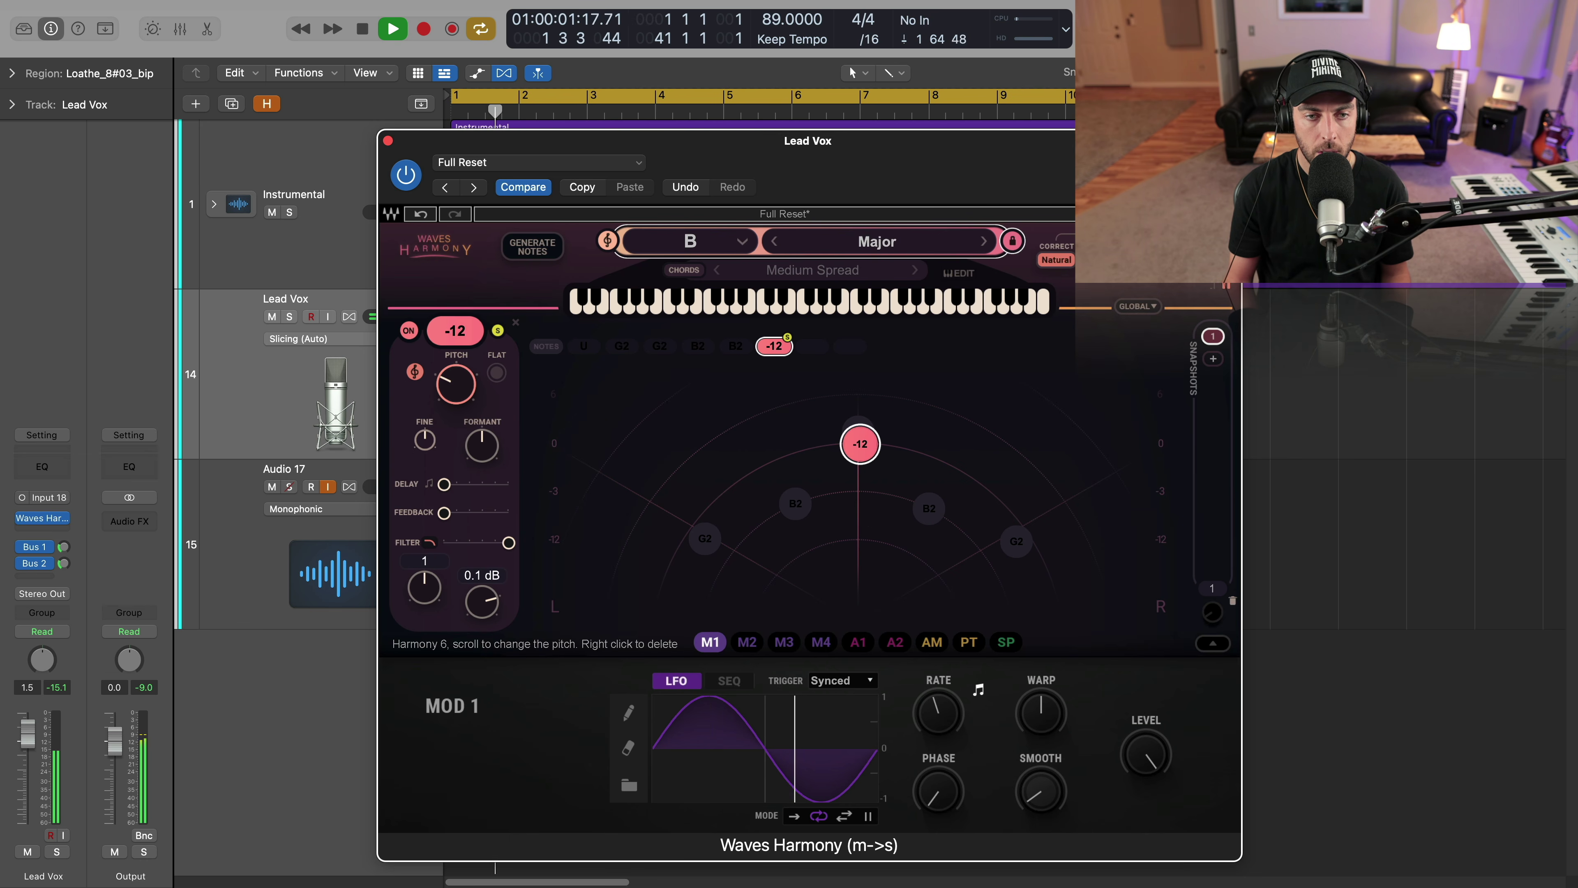
# Audition the soloed centre voice at pitch +12, stop playback and switch its solo off
pyautogui.scroll(7, 455, 384)
pyautogui.scroll(17, 455, 383)
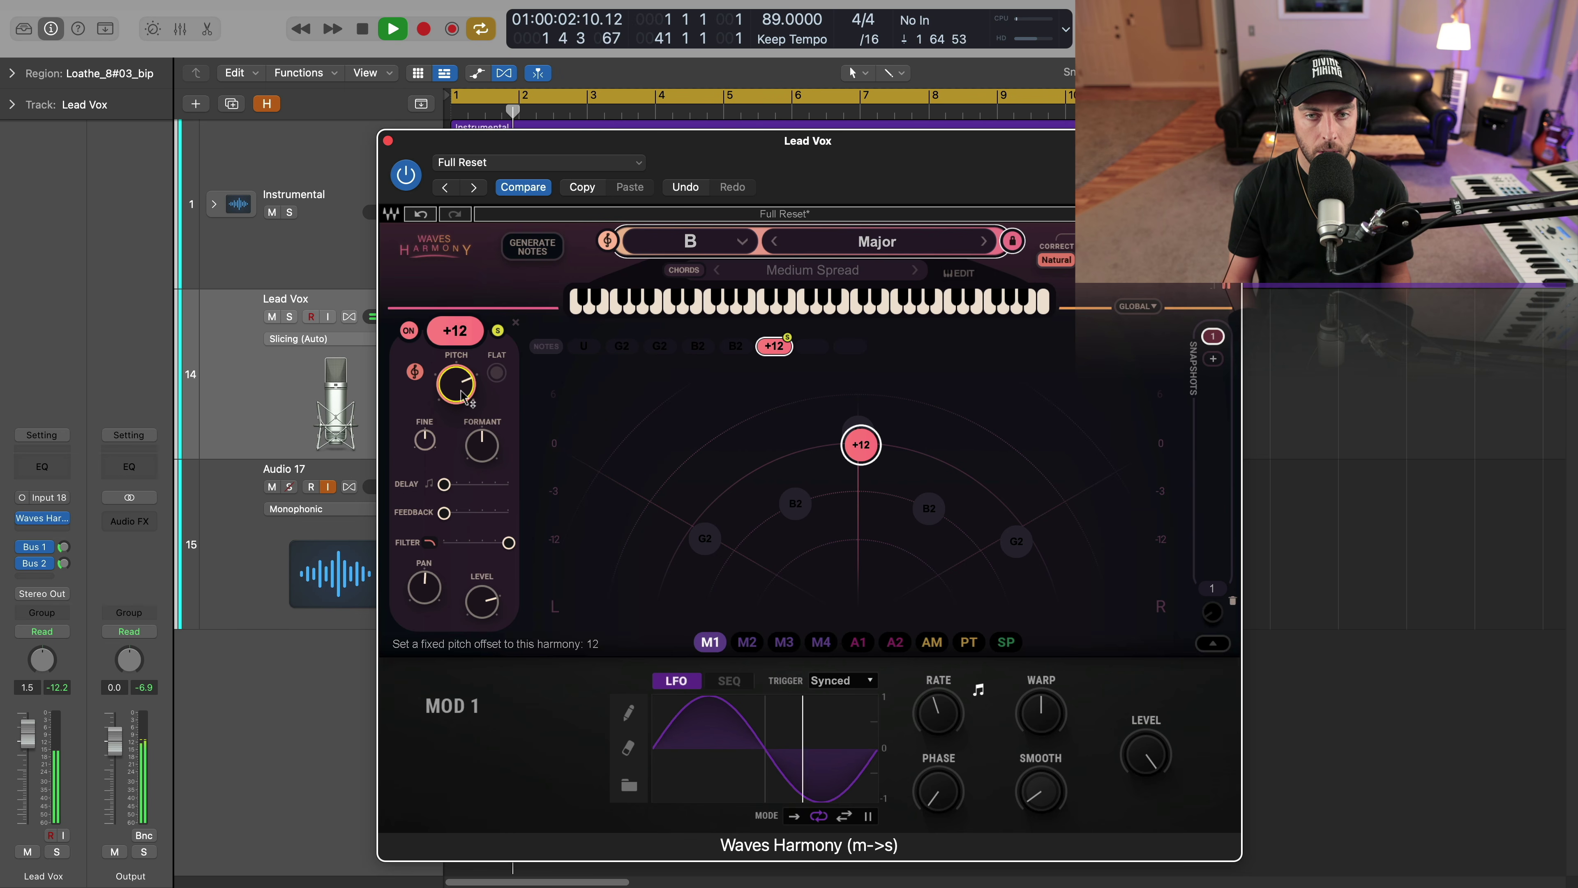
pyautogui.press('space')
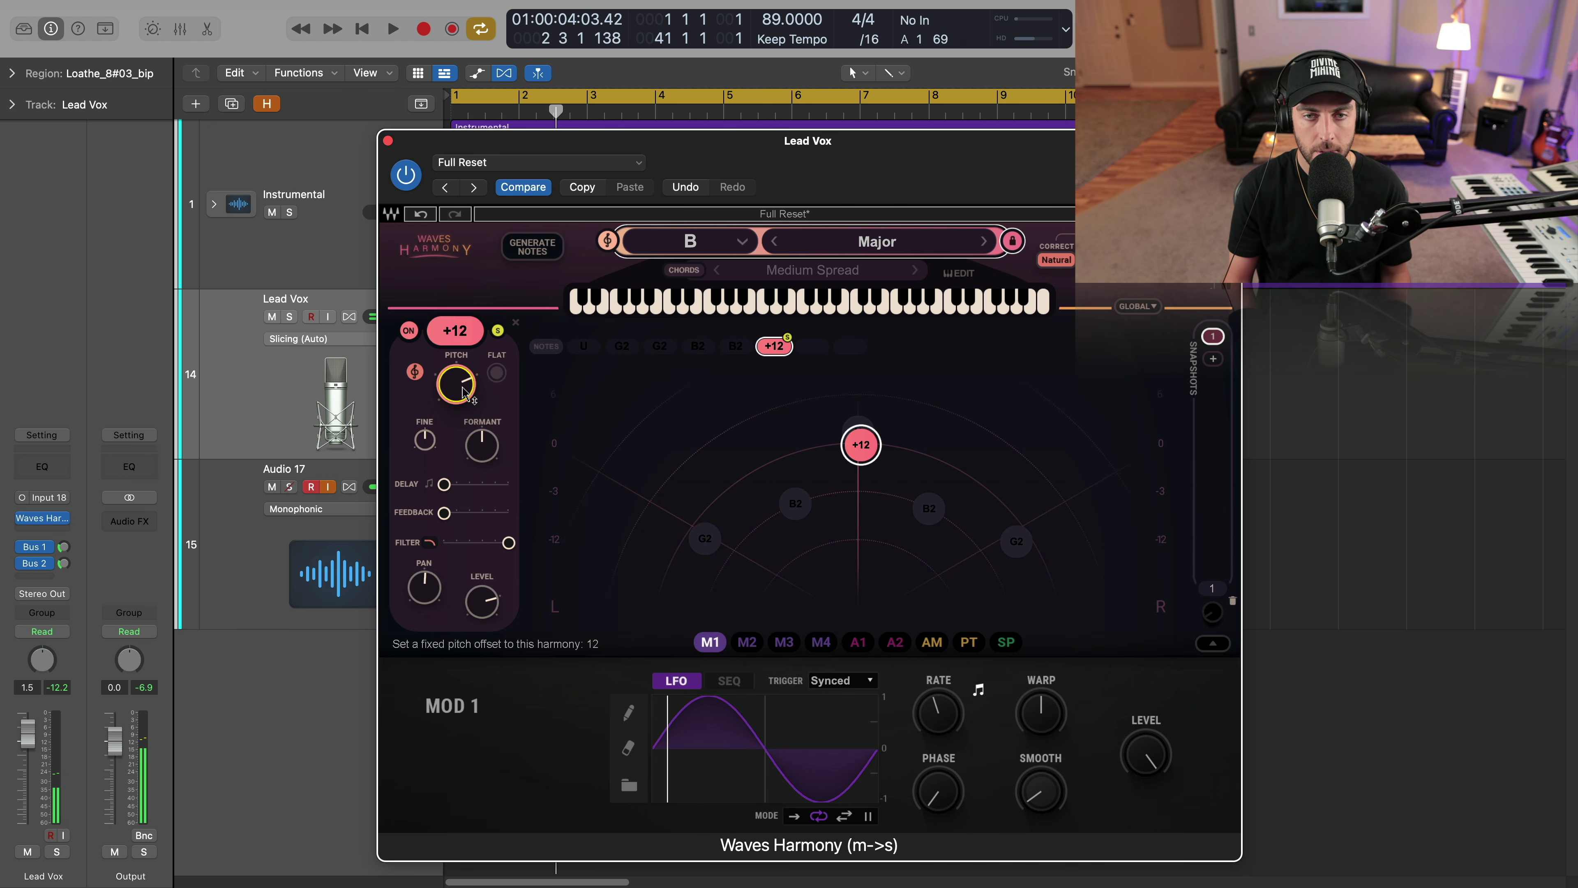
pyautogui.click(497, 330)
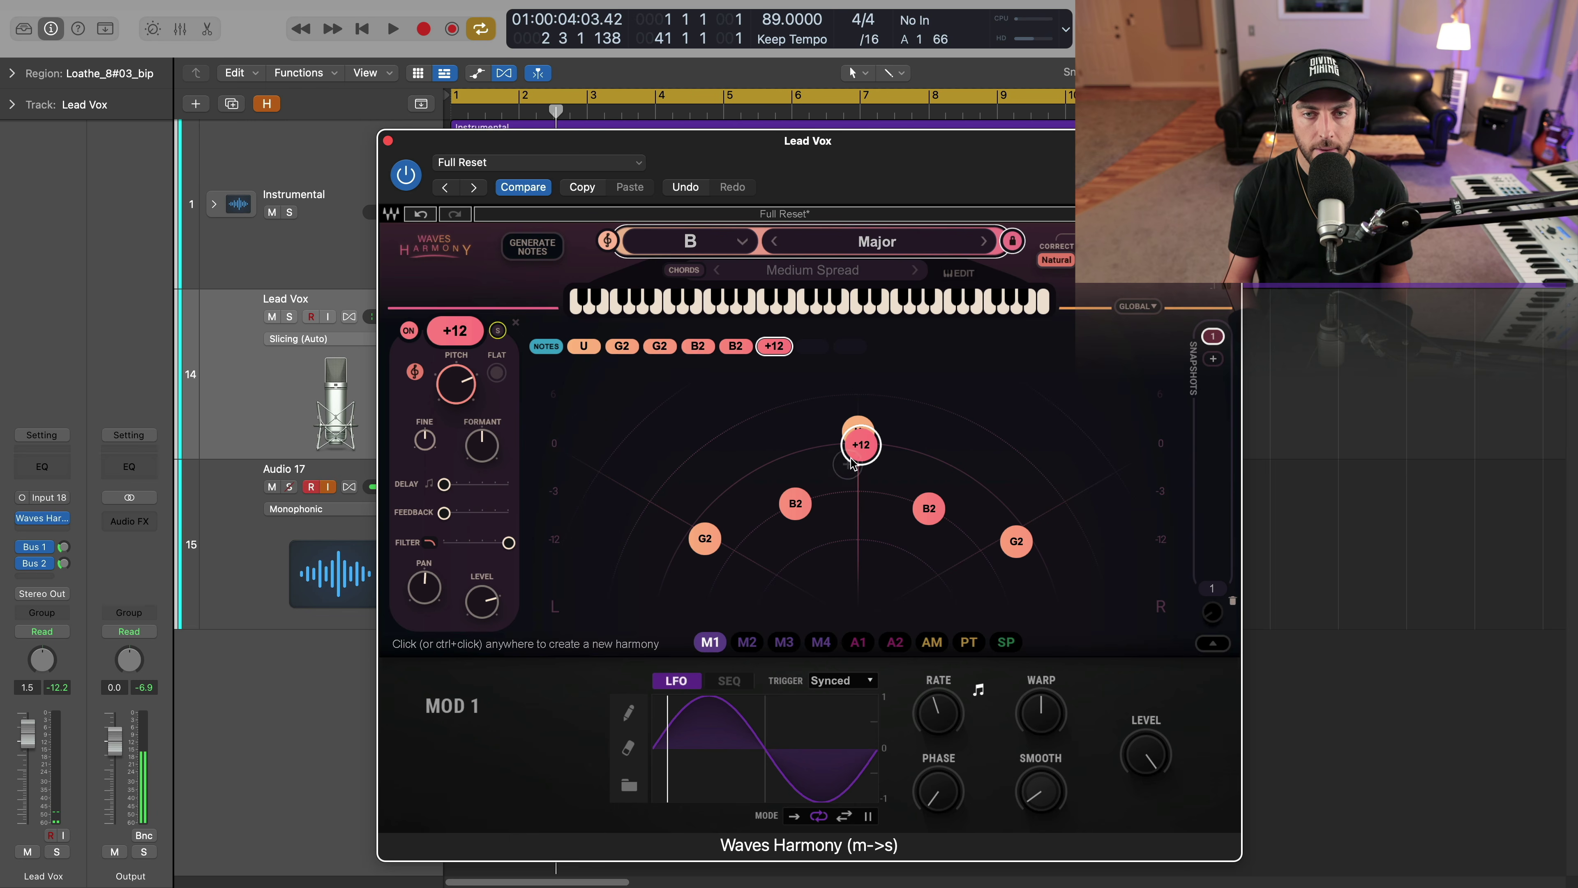
# Set the centre voice to pitch -12 at about -2.8 dB and audition all the voices together
pyautogui.moveTo(456, 383); pyautogui.dragTo(456, 410)
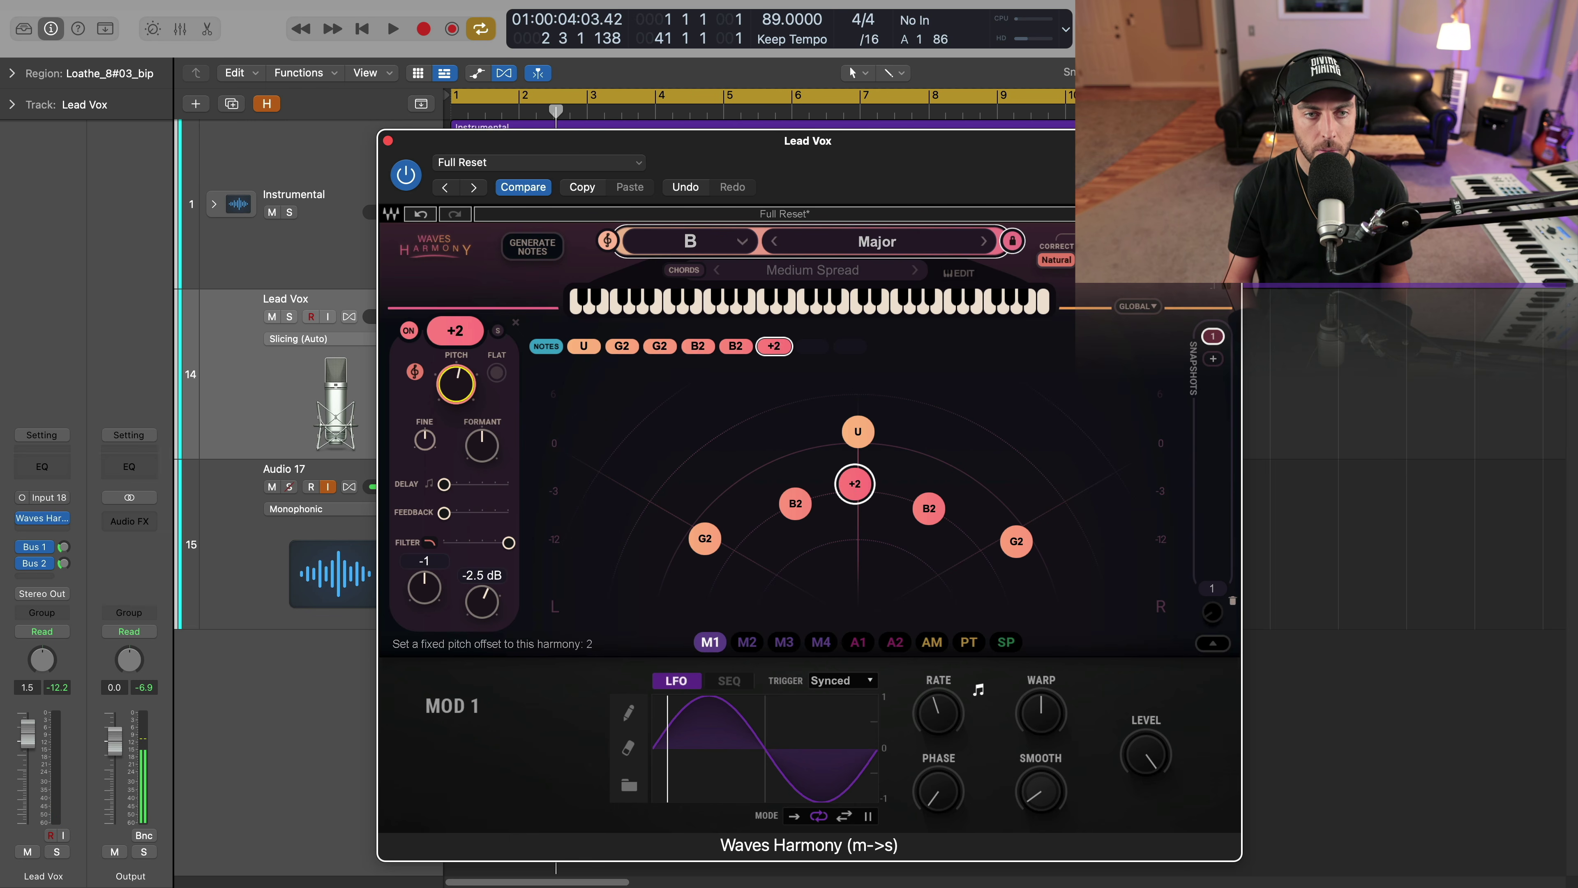
pyautogui.press('space')
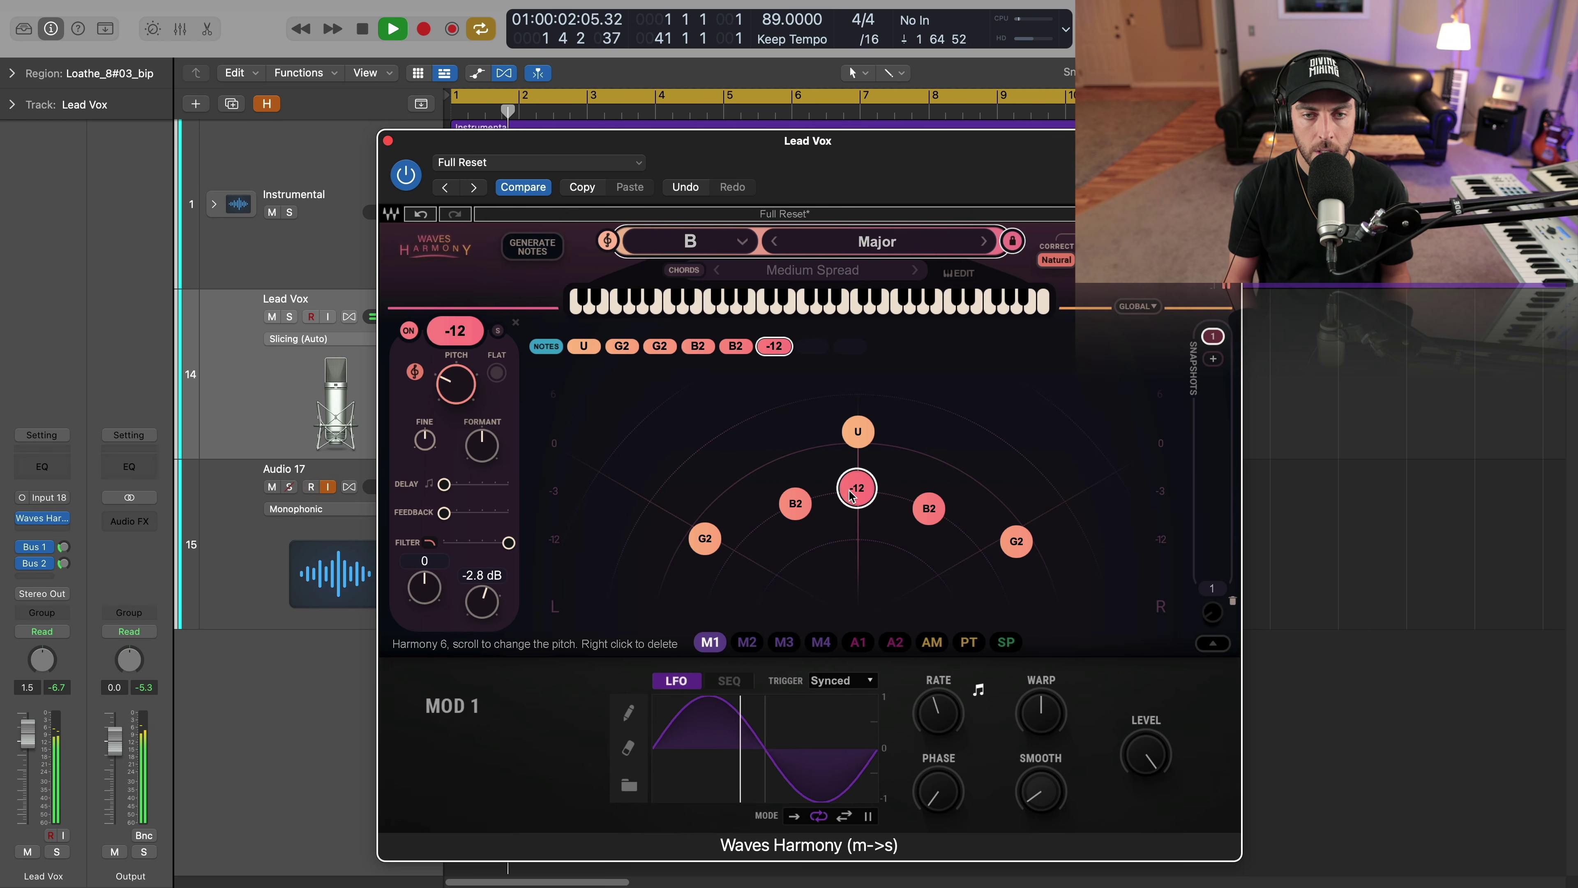
pyautogui.press('space')
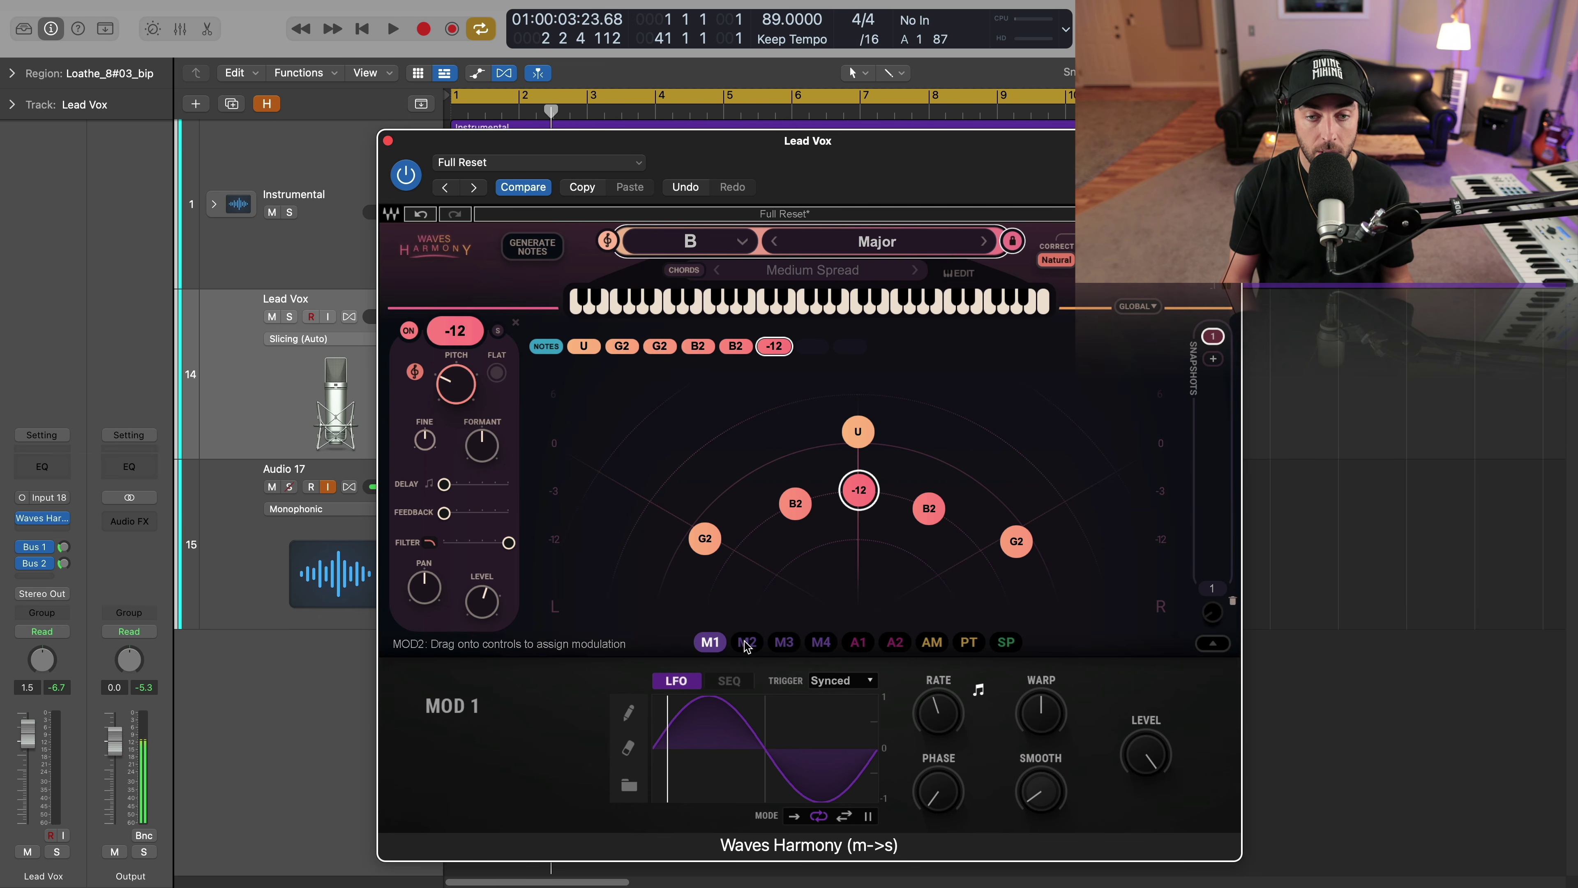
# Switch Mod 1 from LFO to the step sequencer
pyautogui.click(729, 681)
pyautogui.click(692, 683)
pyautogui.click(724, 683)
pyautogui.click(681, 684)
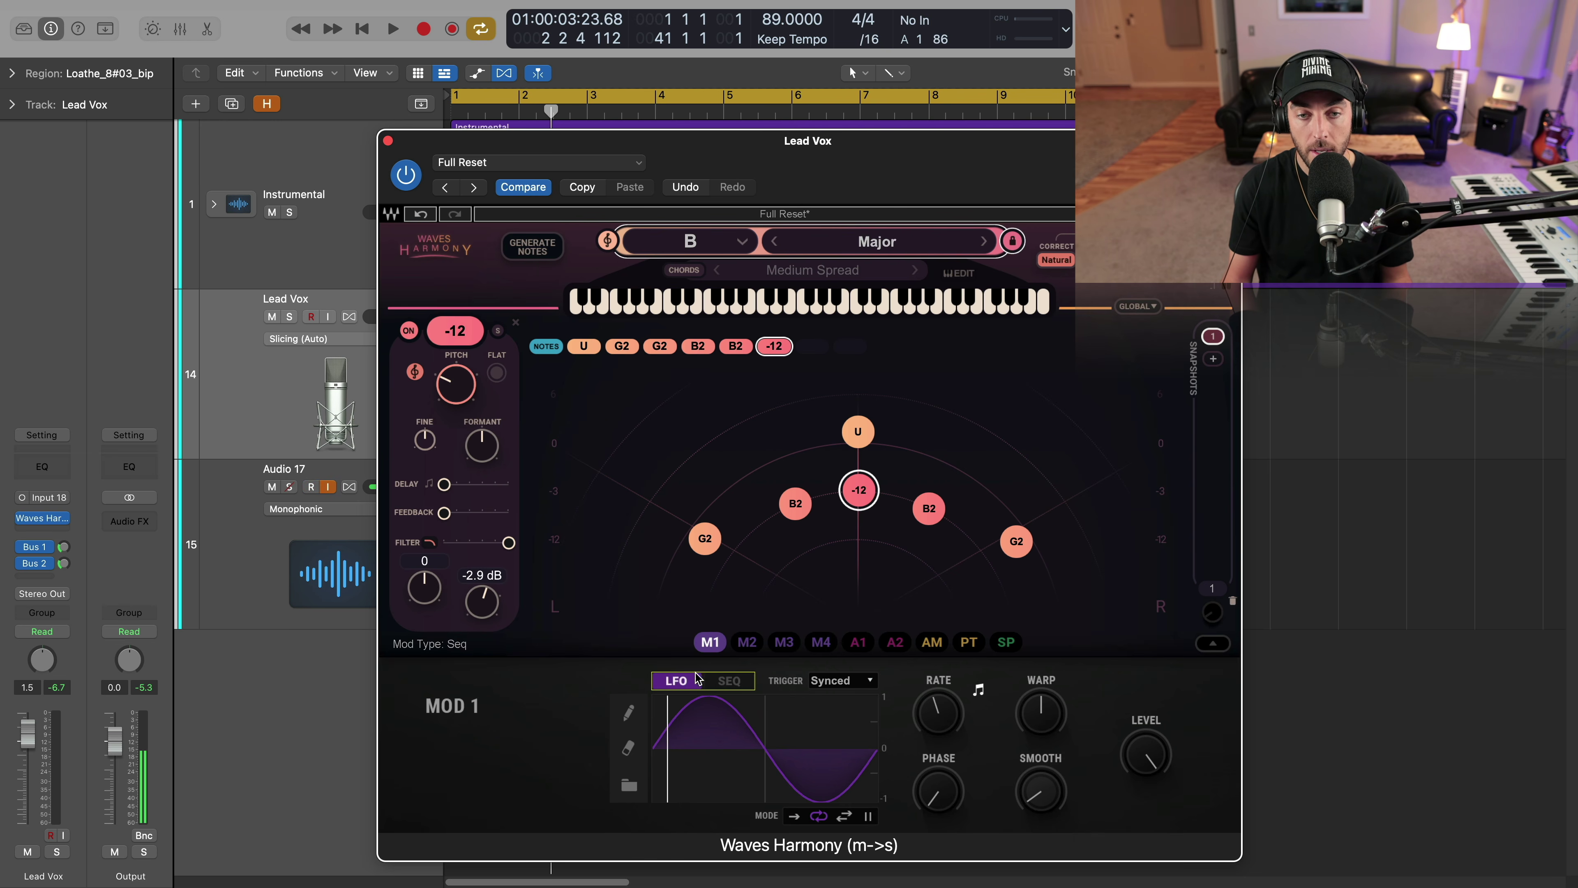
pyautogui.click(735, 682)
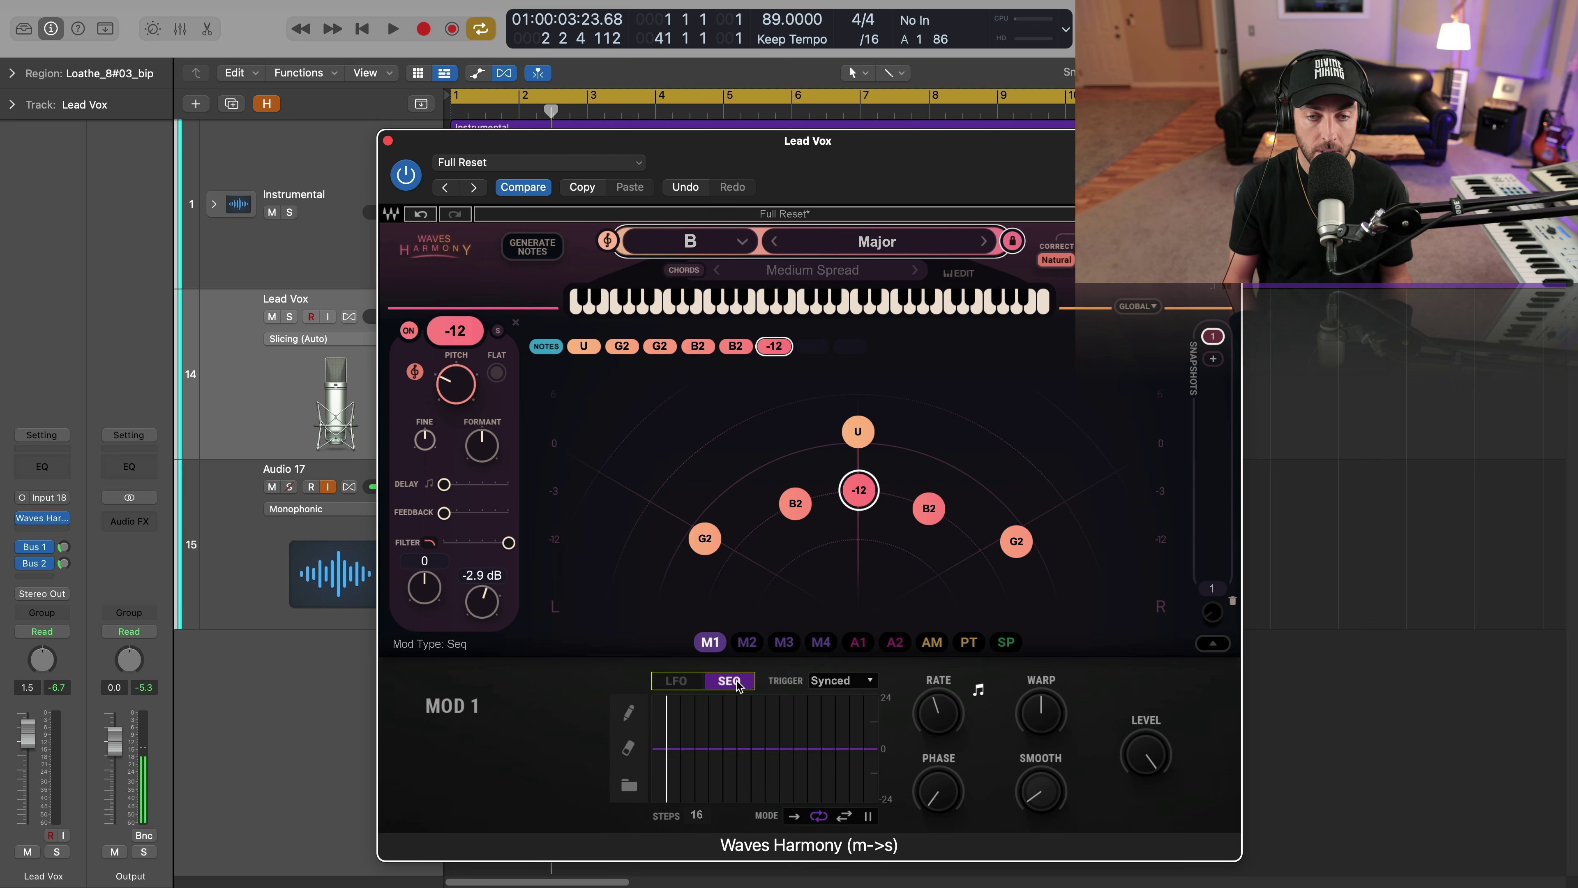
# Assign Mod 1 to the level of the B2, -12 and G2 harmony voices
pyautogui.click(795, 504)
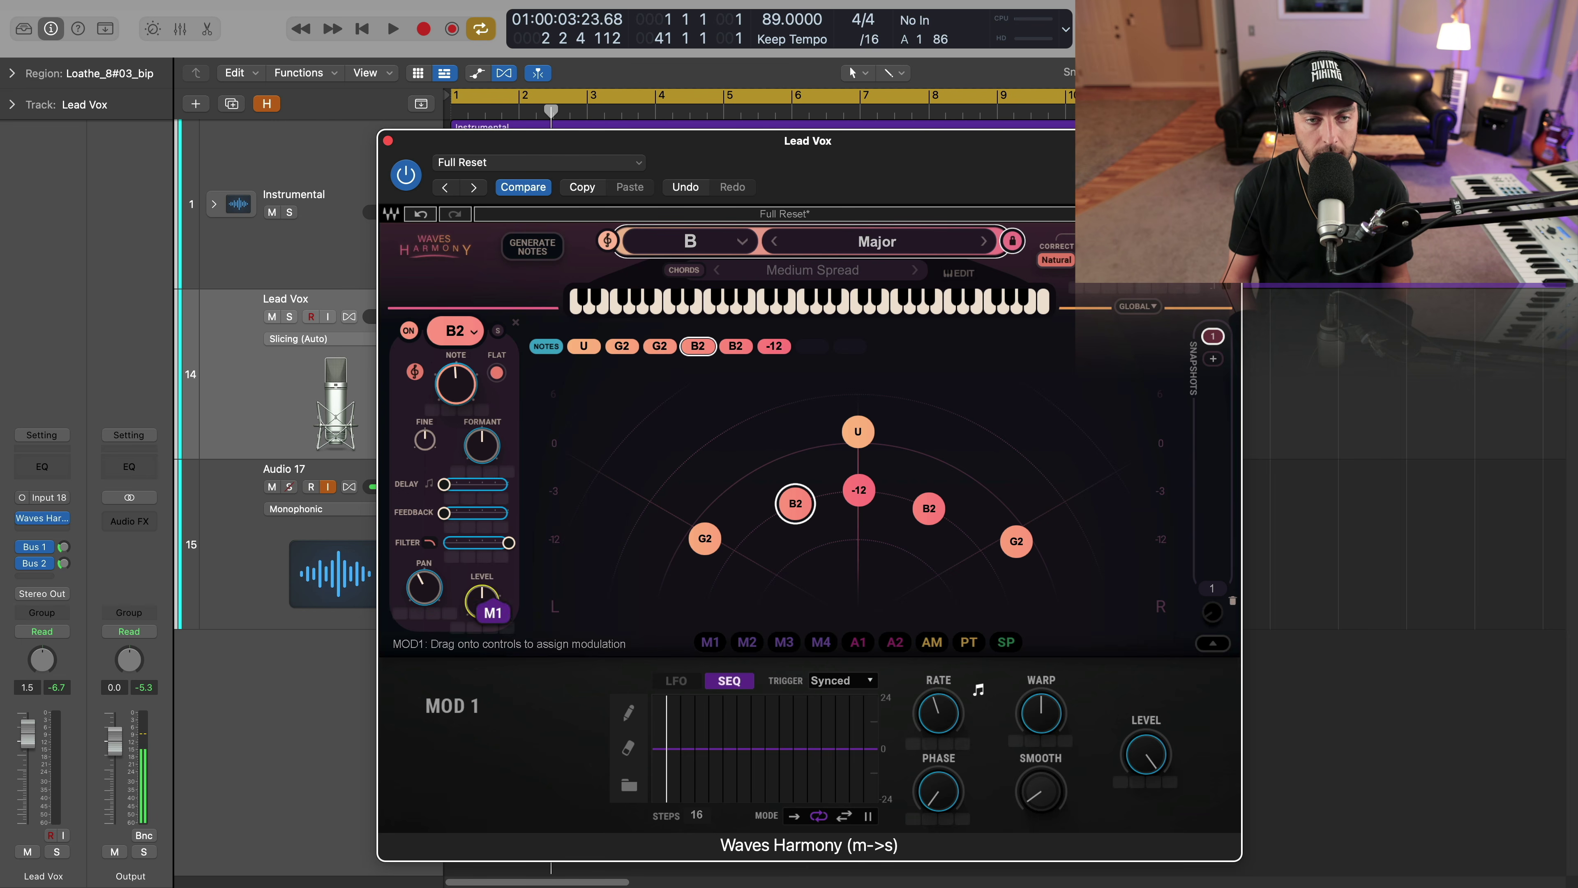
pyautogui.click(861, 501)
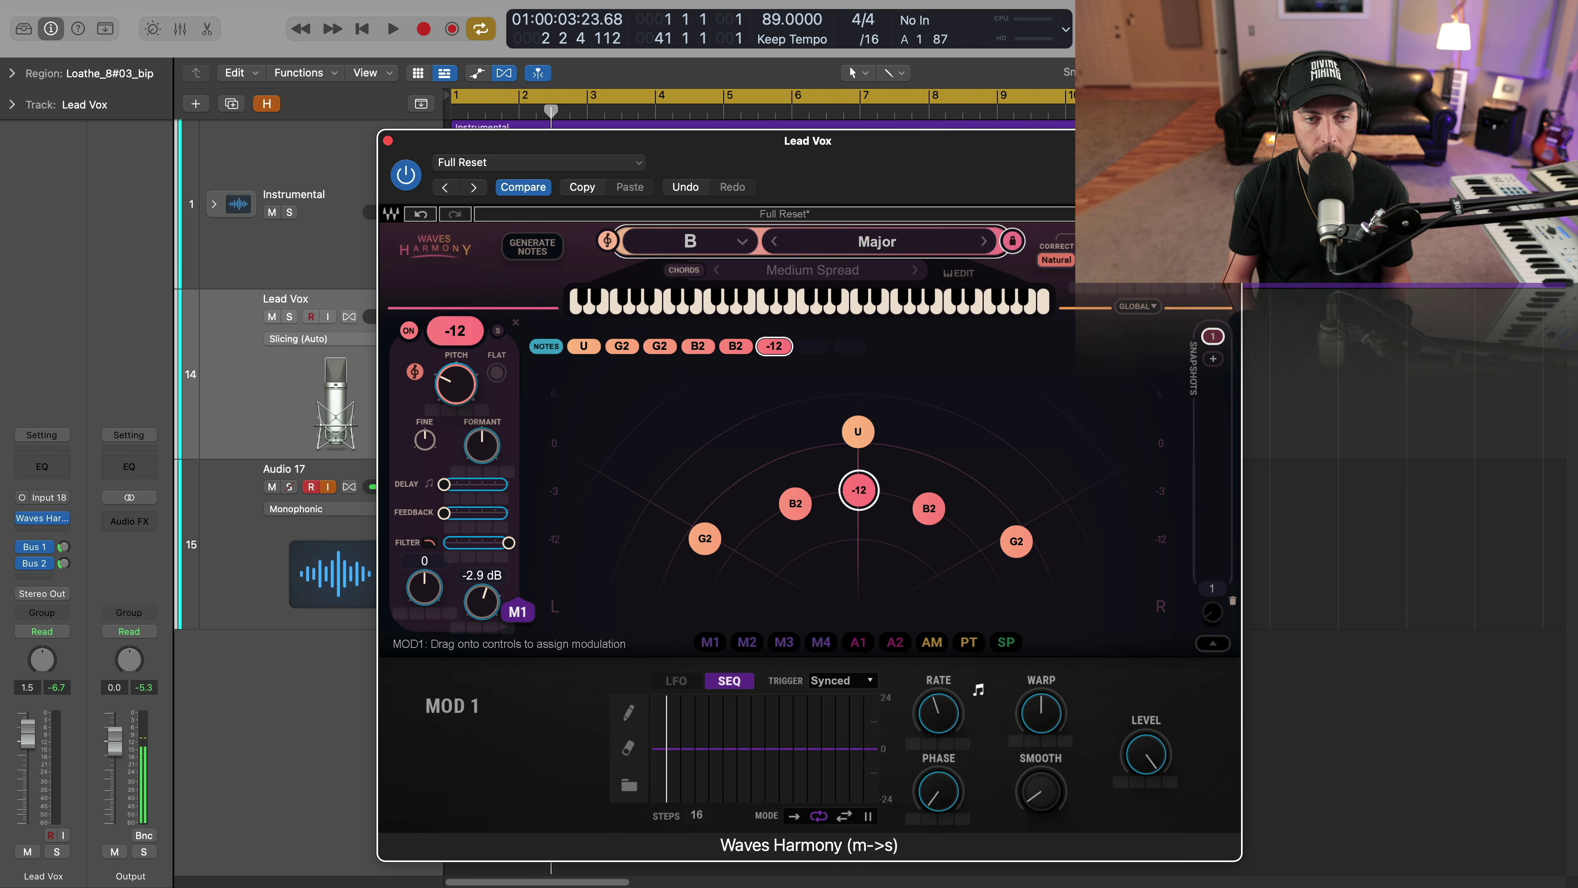
pyautogui.click(925, 509)
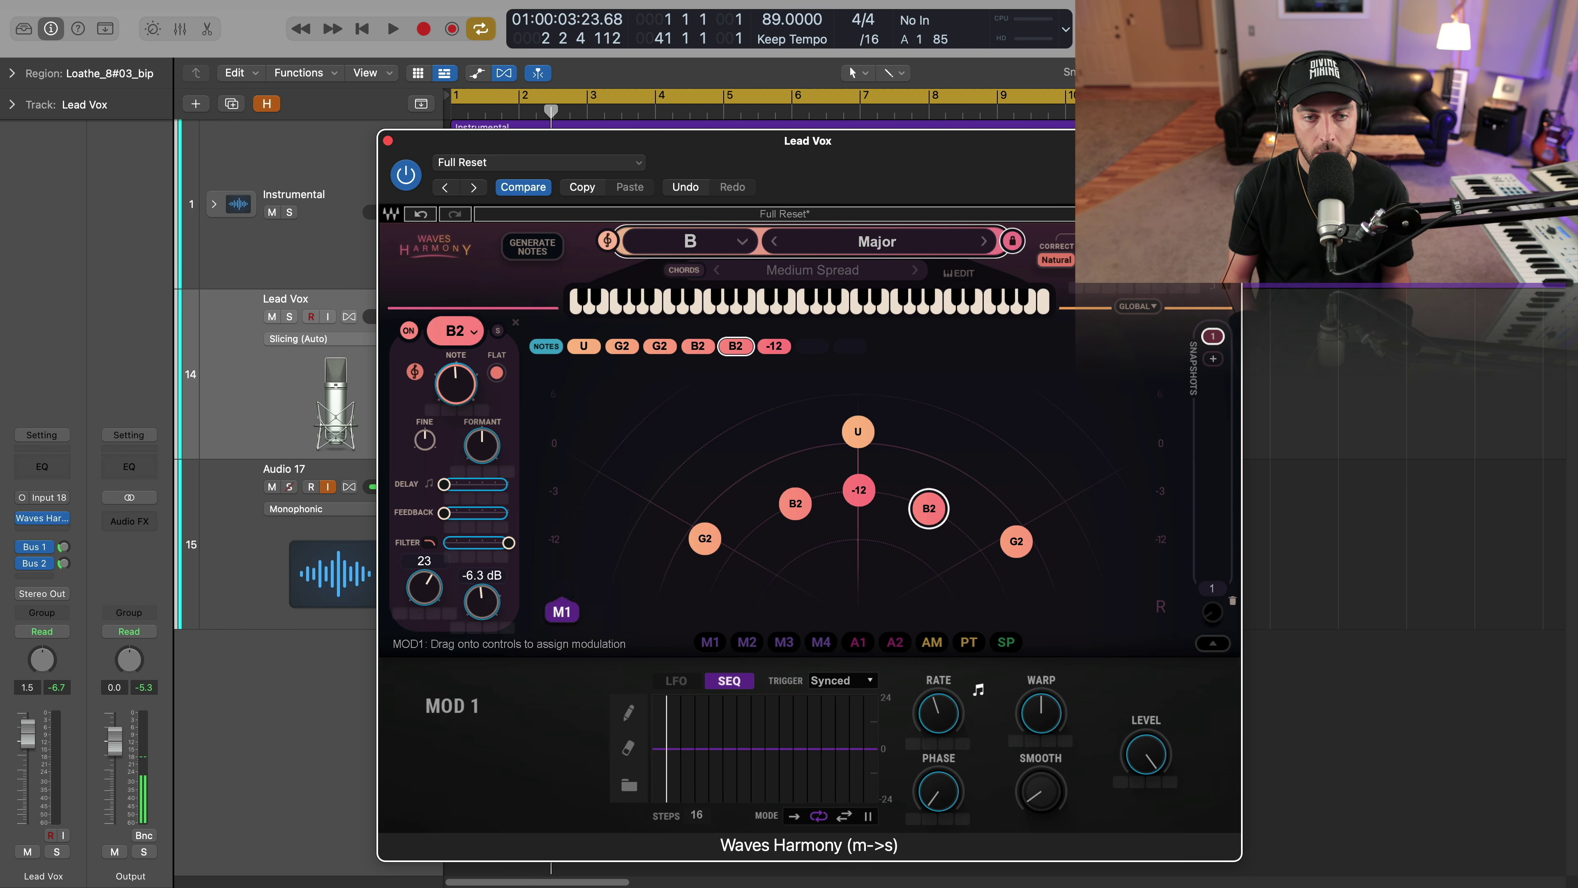
pyautogui.click(1016, 541)
pyautogui.moveTo(710, 642); pyautogui.dragTo(476, 615)
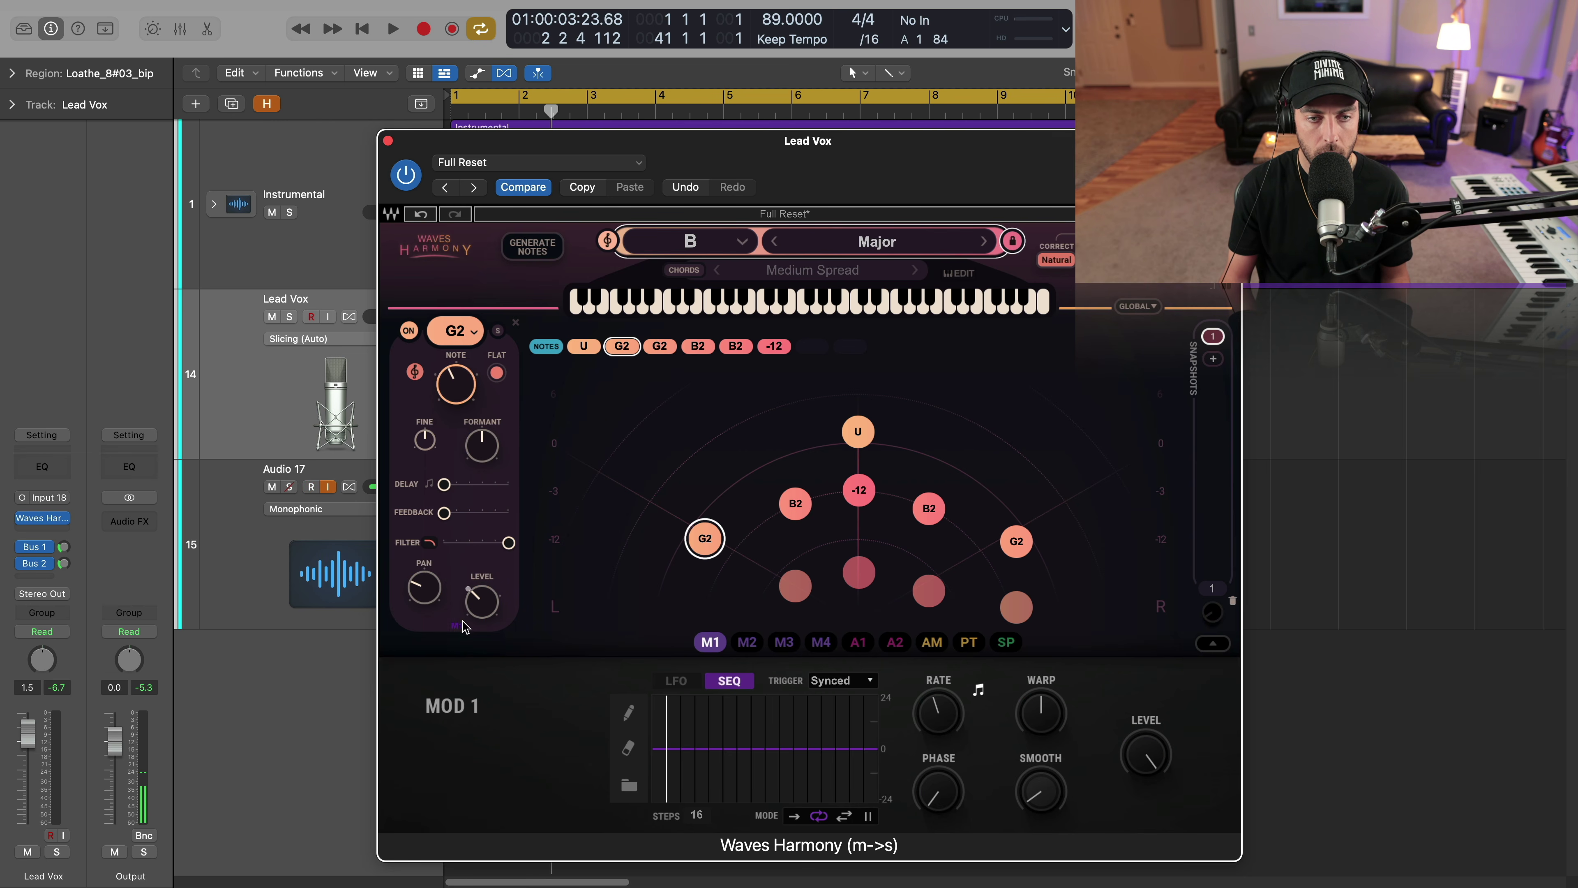
# Draw high values on steps 1 to 4 and 6 to 9 of the Mod 1 sequence and adjust the left G2 voice's level modulation depth
pyautogui.moveTo(659, 701); pyautogui.dragTo(694, 712)
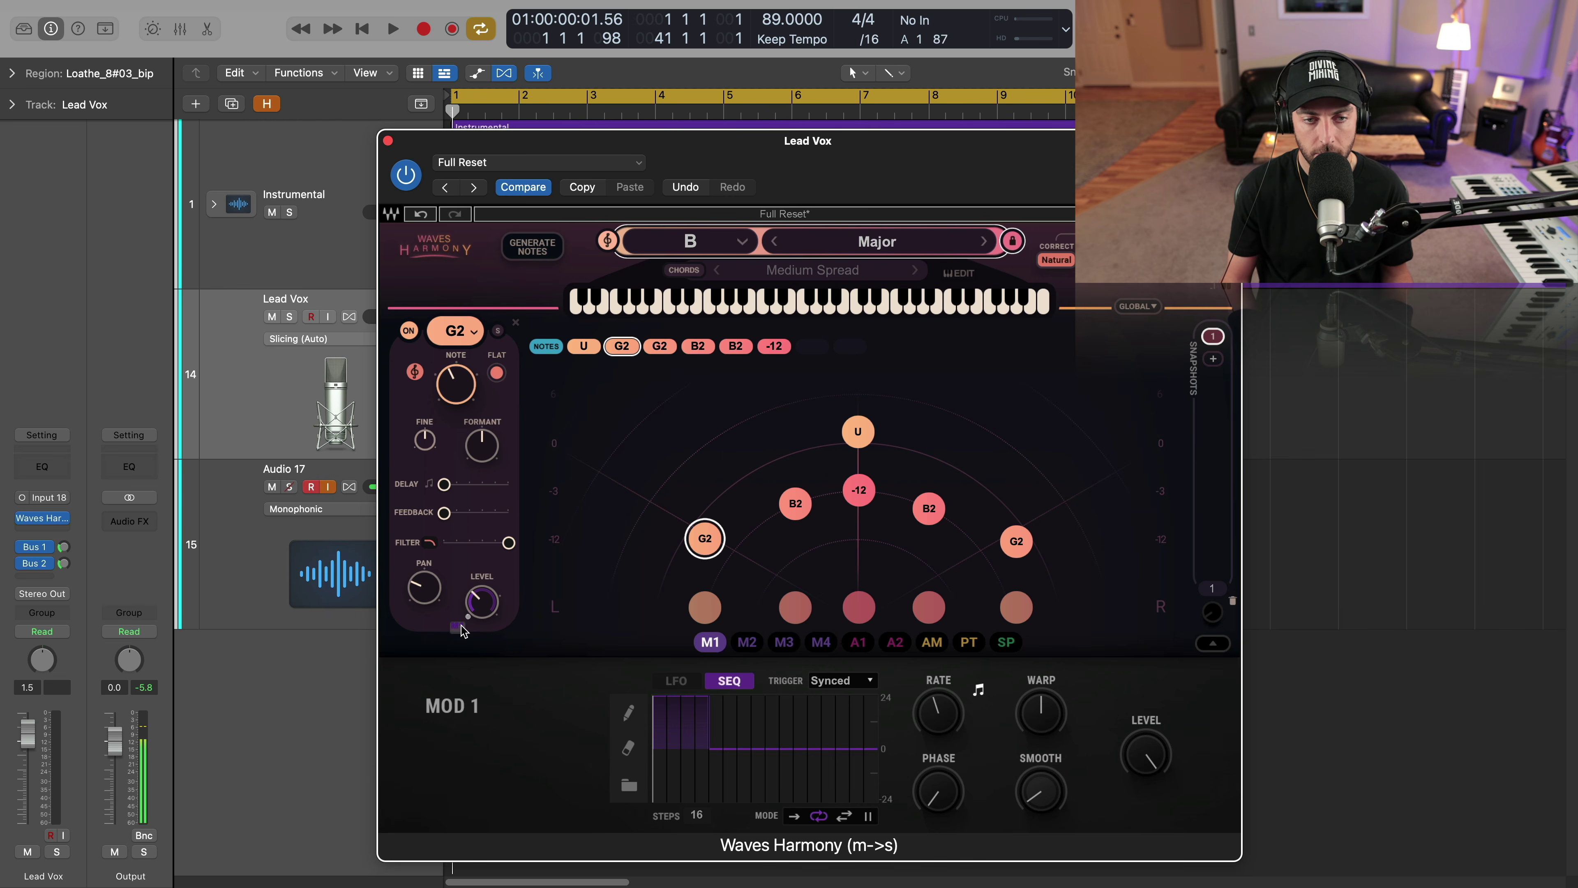
pyautogui.moveTo(482, 563); pyautogui.dragTo(422, 883)
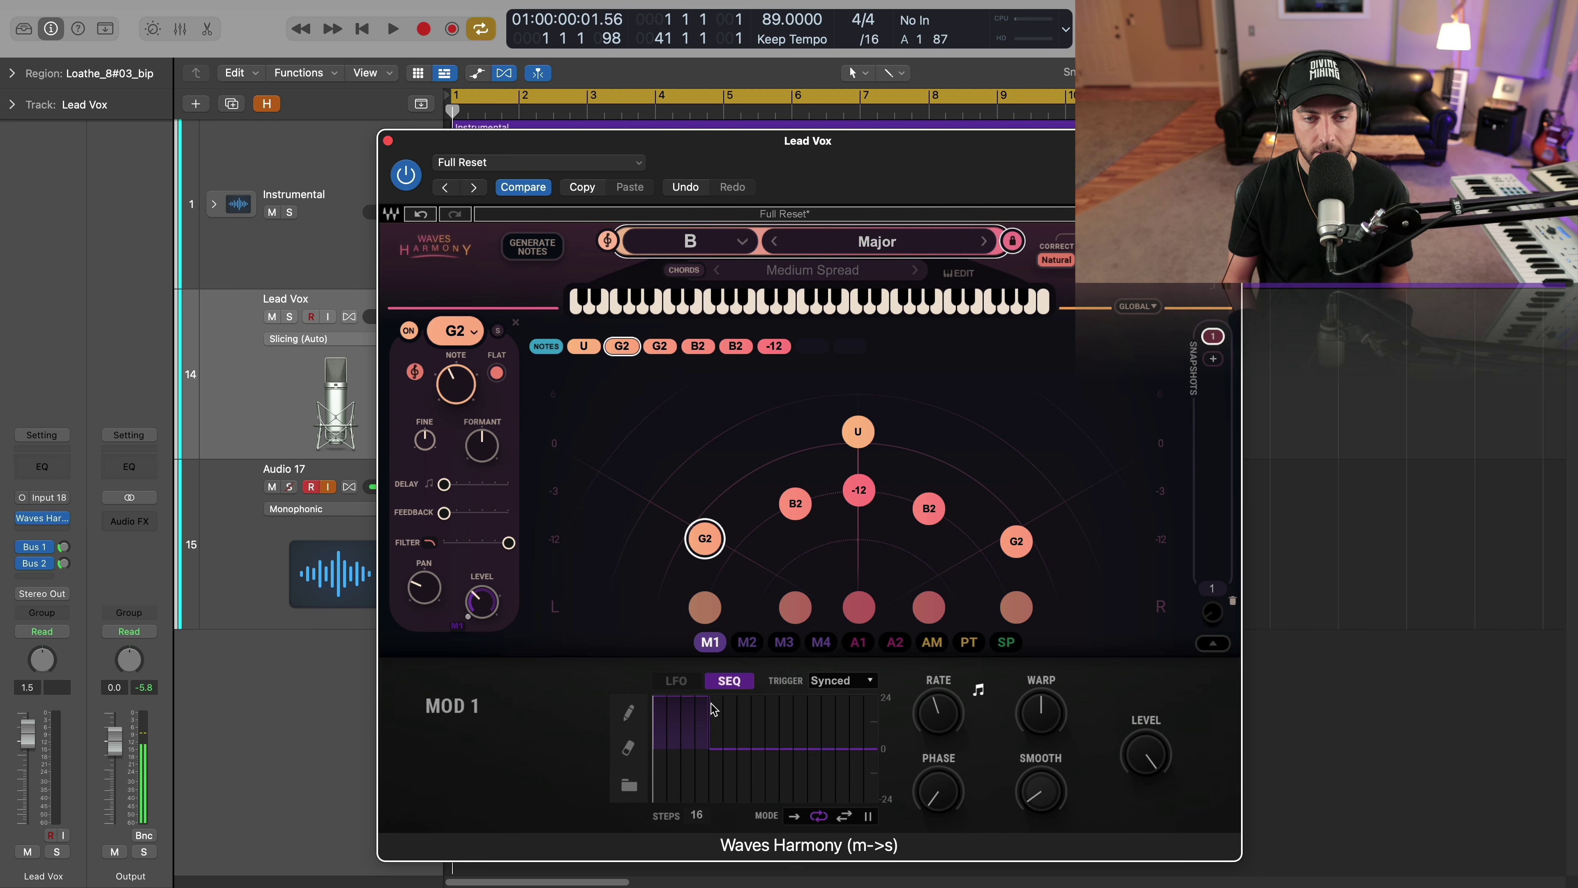
pyautogui.click(731, 749)
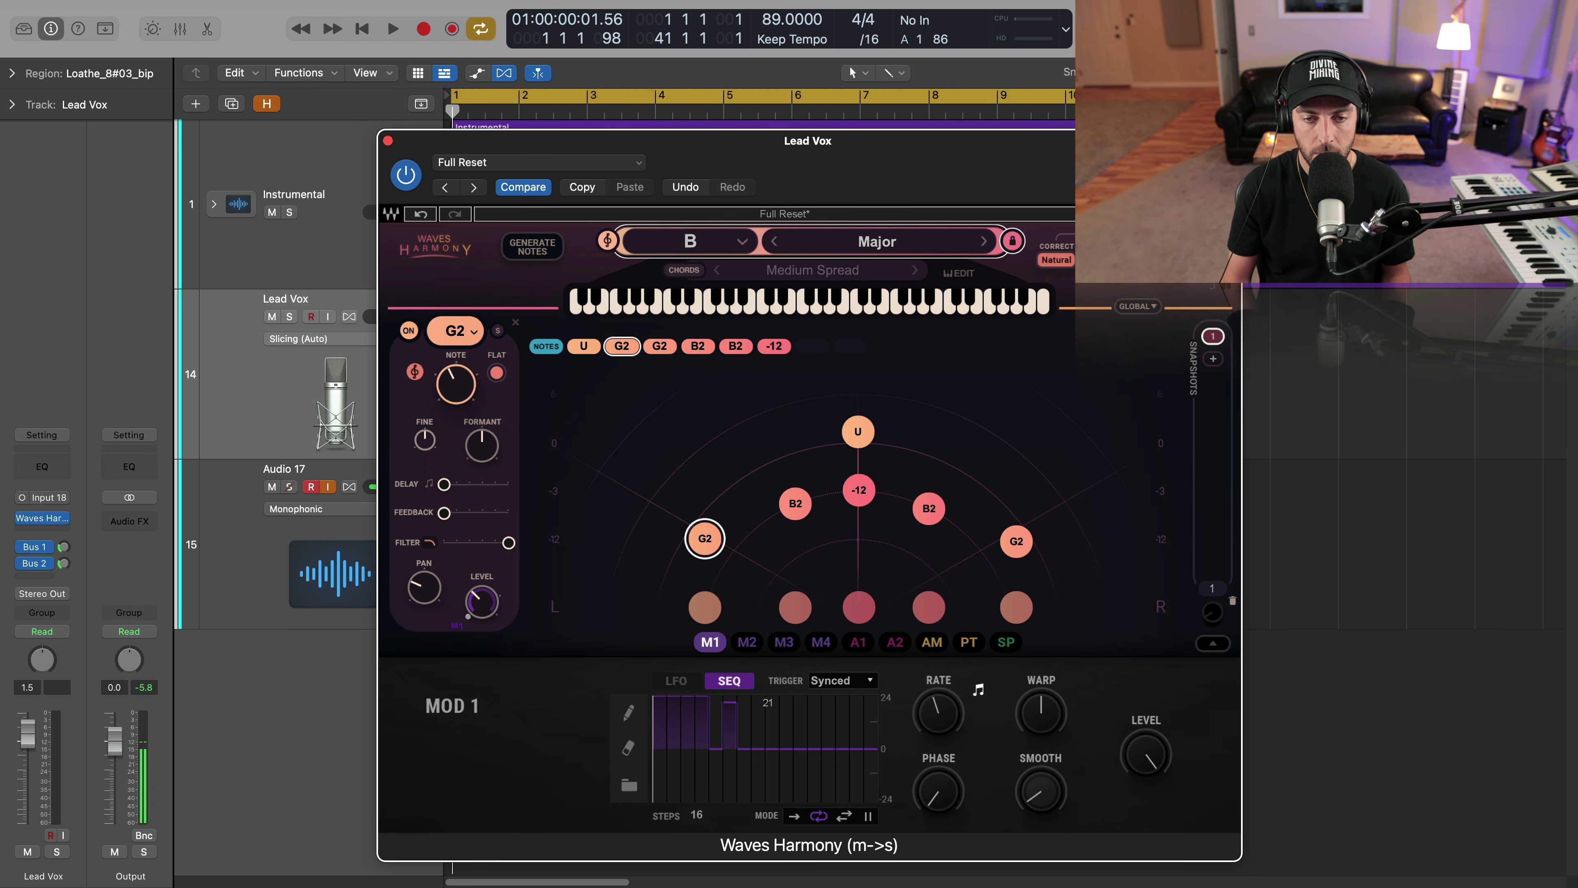
pyautogui.moveTo(743, 730); pyautogui.dragTo(773, 701)
# Fill the rest of the Mod 1 sequence with raised steps during playback, pulling steps 5 and 13 slightly below zero
pyautogui.press('space')
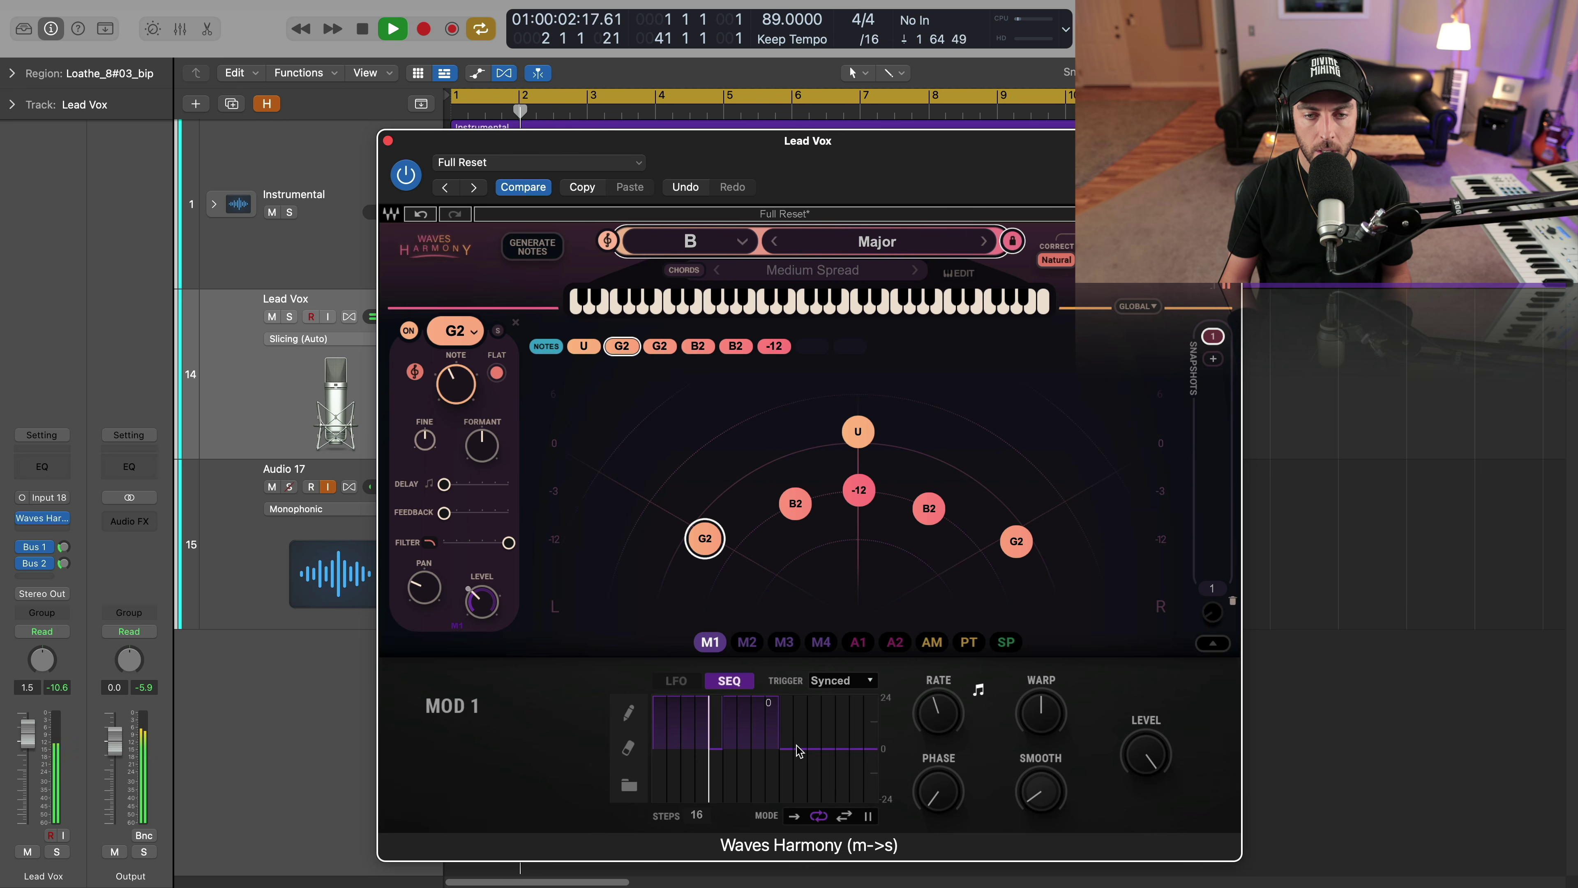
pyautogui.moveTo(782, 750)
pyautogui.mouseDown()
pyautogui.moveTo(786, 699)
pyautogui.moveTo(813, 717)
pyautogui.mouseUp()
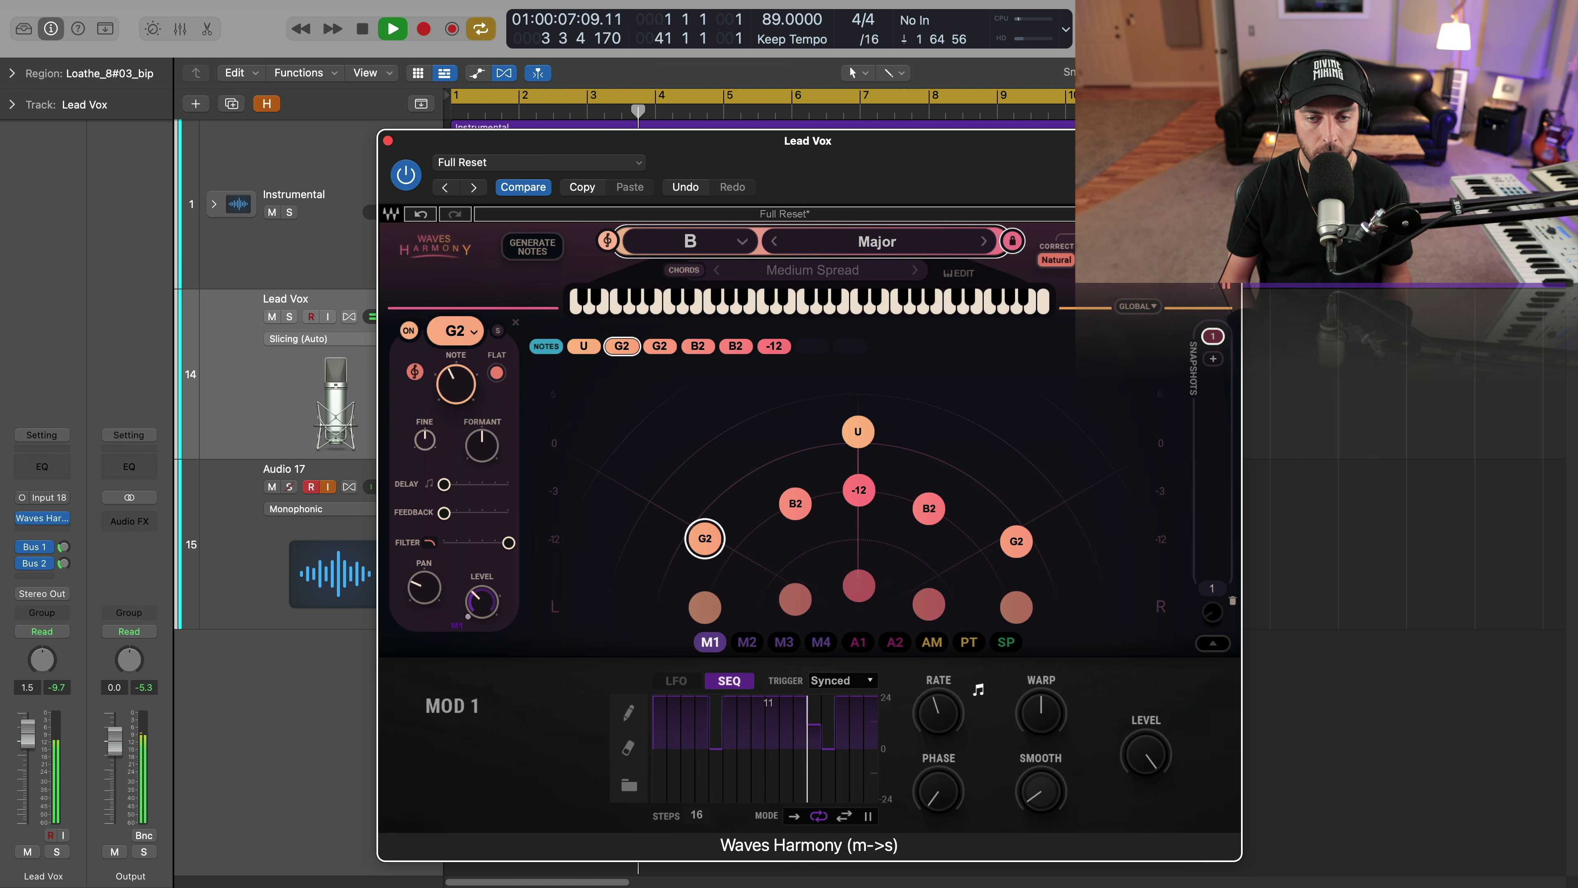
pyautogui.moveTo(828, 749); pyautogui.dragTo(831, 760)
pyautogui.press('space')
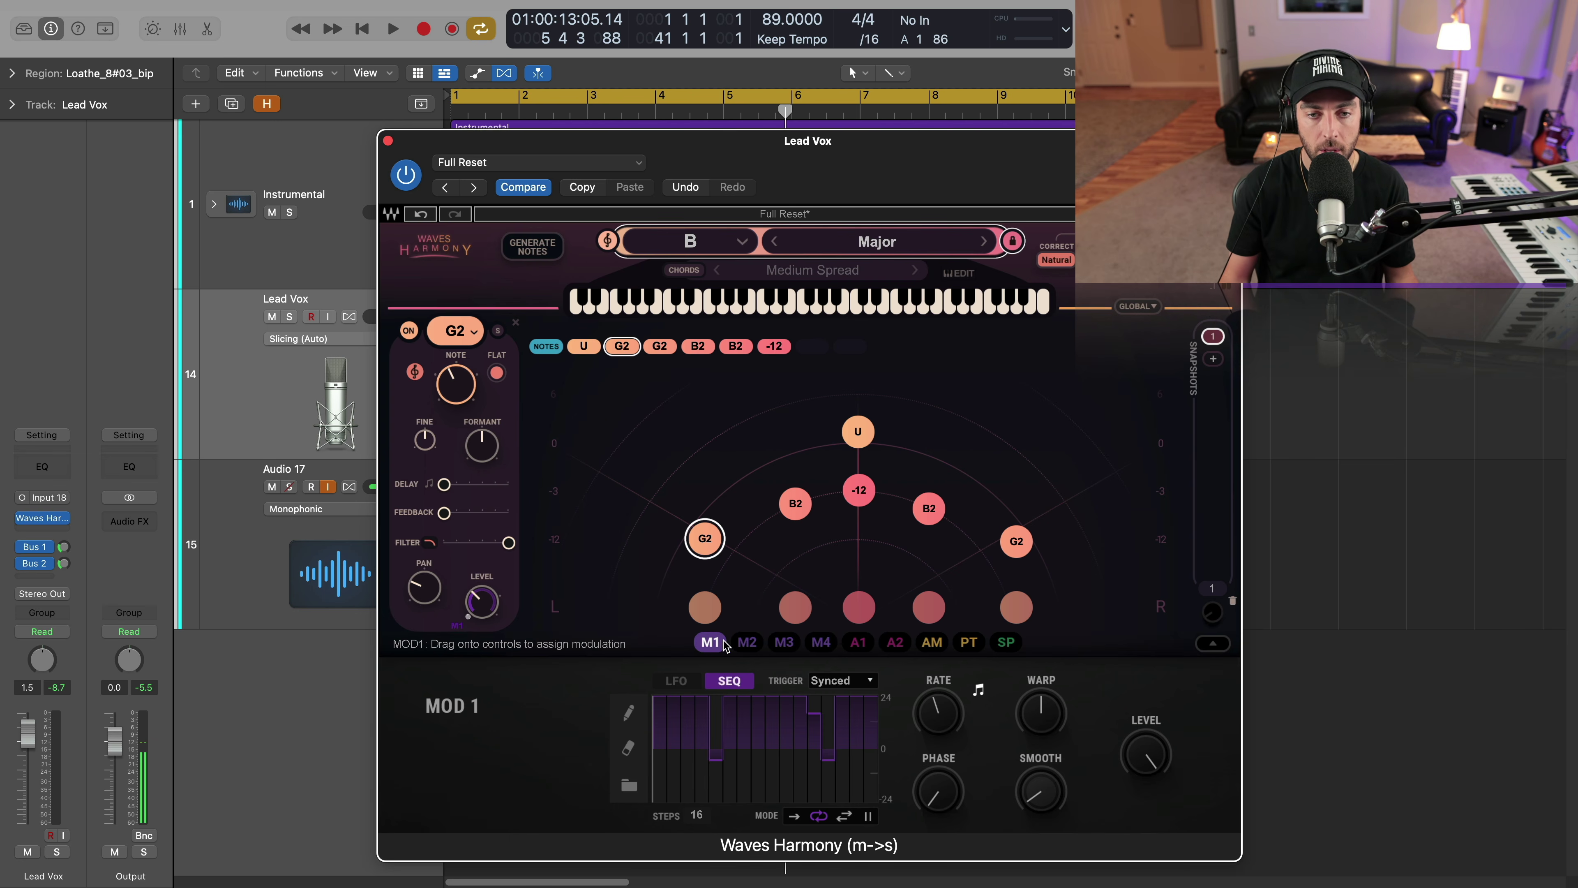
# Assign Mod 2 to the pan of both G2 voices and adjust the left G2 voice's modulation depth
pyautogui.click(739, 642)
pyautogui.moveTo(748, 646); pyautogui.dragTo(427, 596)
pyautogui.click(1024, 544)
pyautogui.moveTo(747, 642); pyautogui.dragTo(423, 590)
pyautogui.click(704, 538)
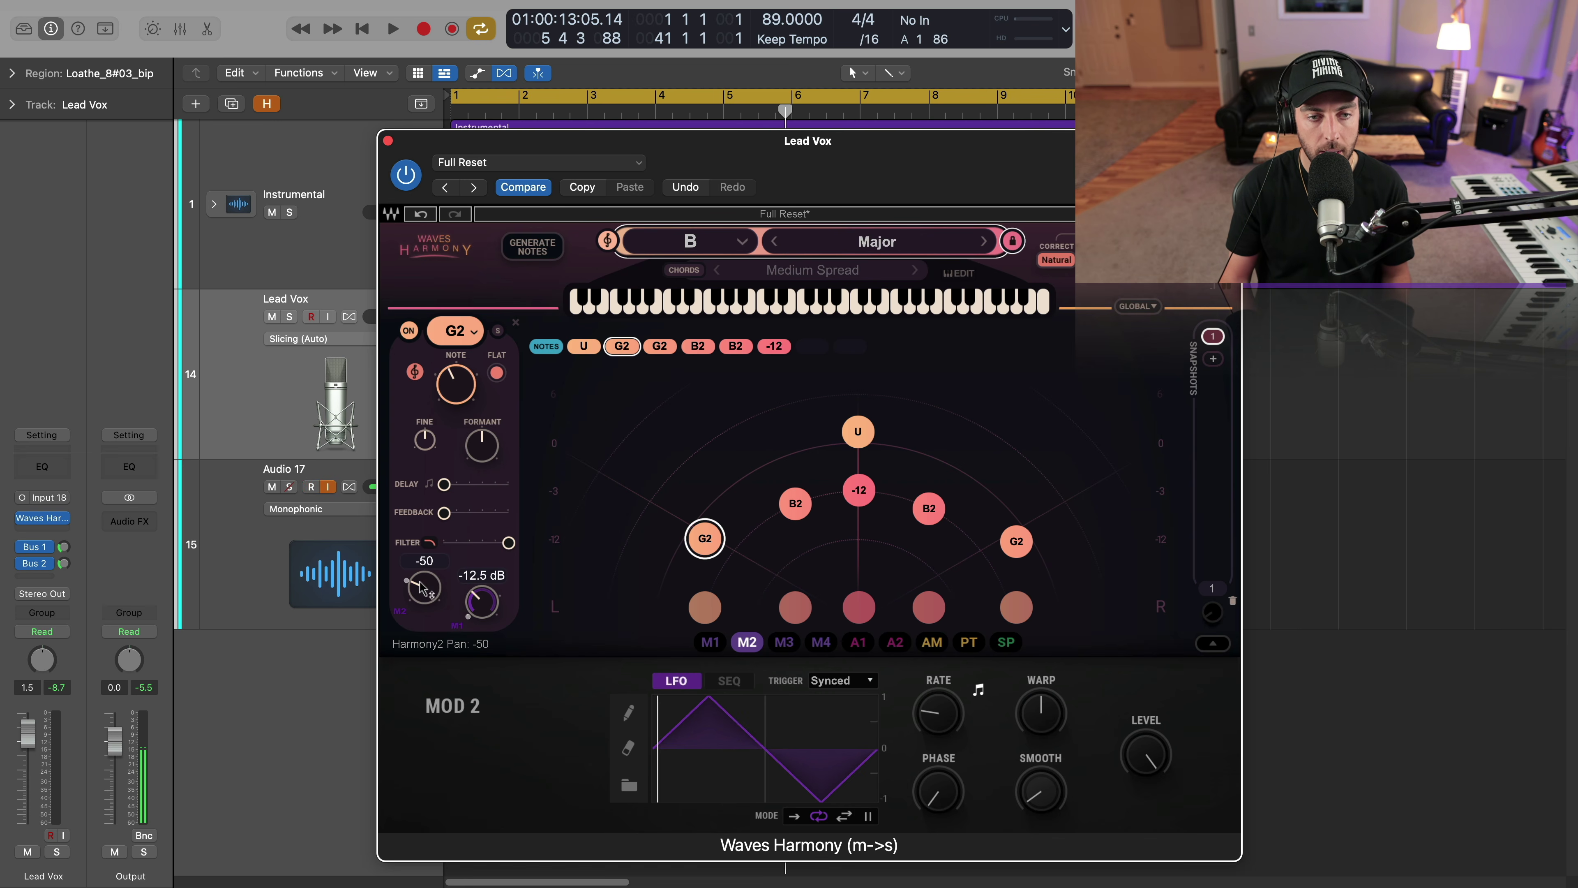
pyautogui.moveTo(398, 615); pyautogui.dragTo(408, 499)
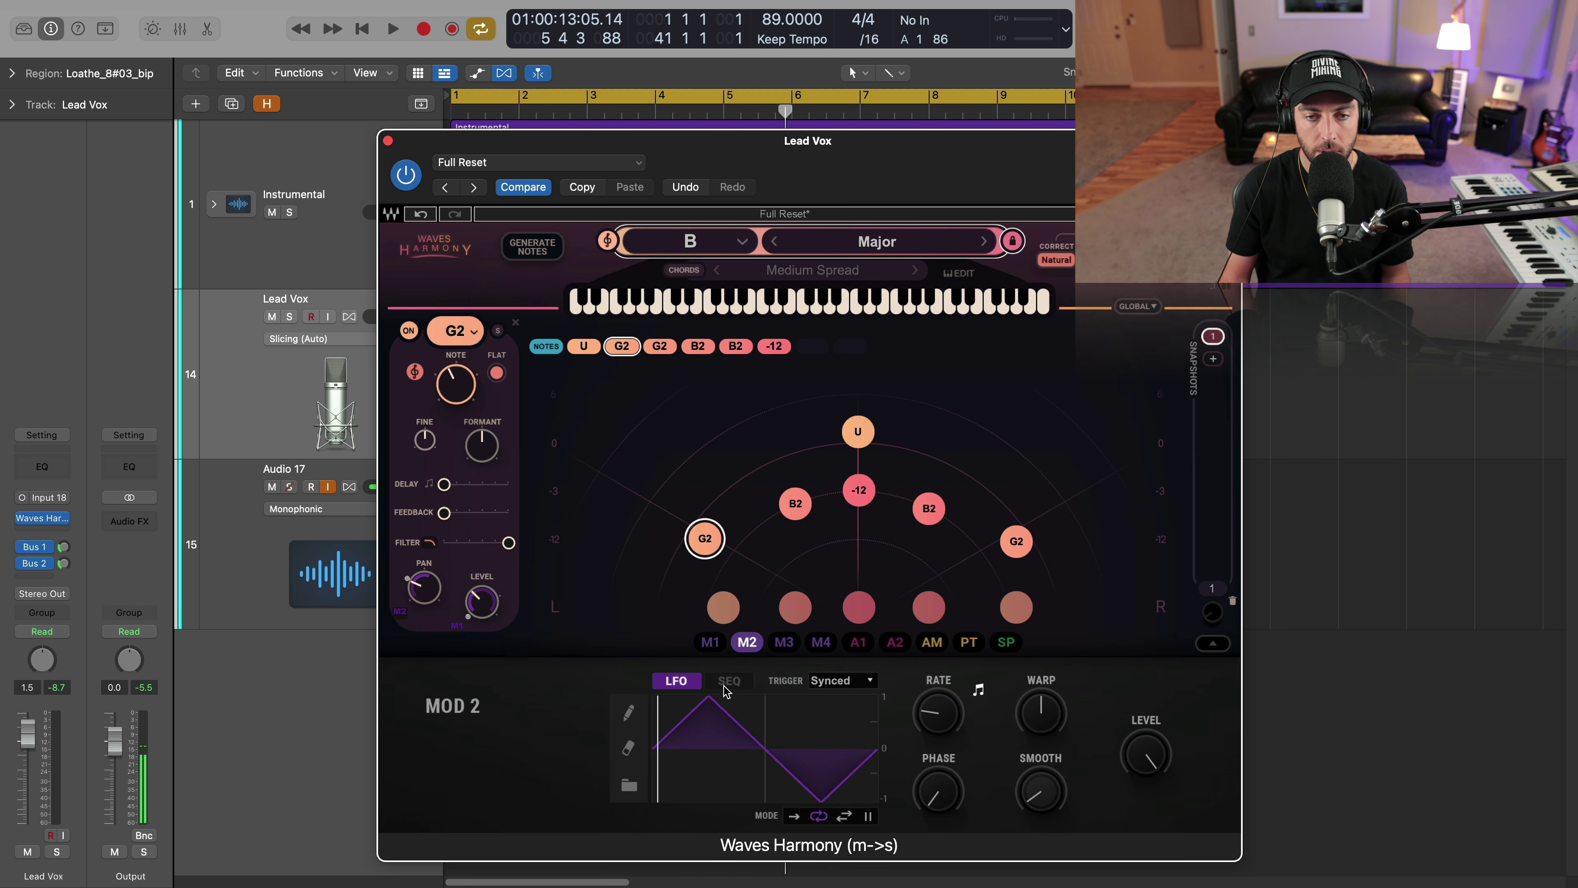
# Give Mod 2 a sine LFO shape, apply it to the B2 voices' panning as well and audition the movement
pyautogui.click(628, 784)
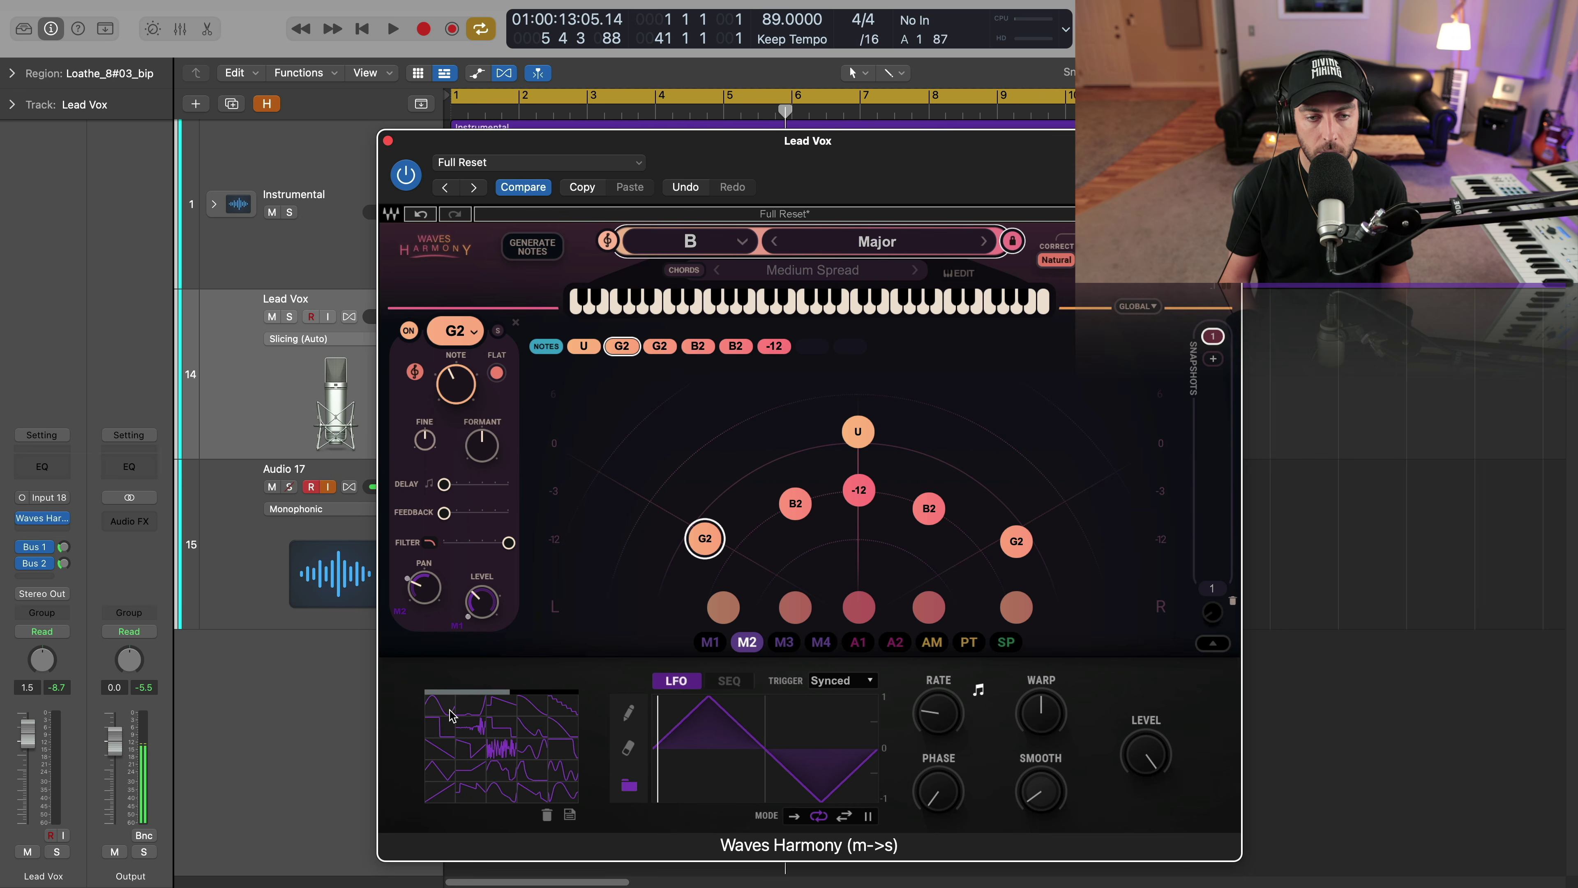
pyautogui.click(1016, 541)
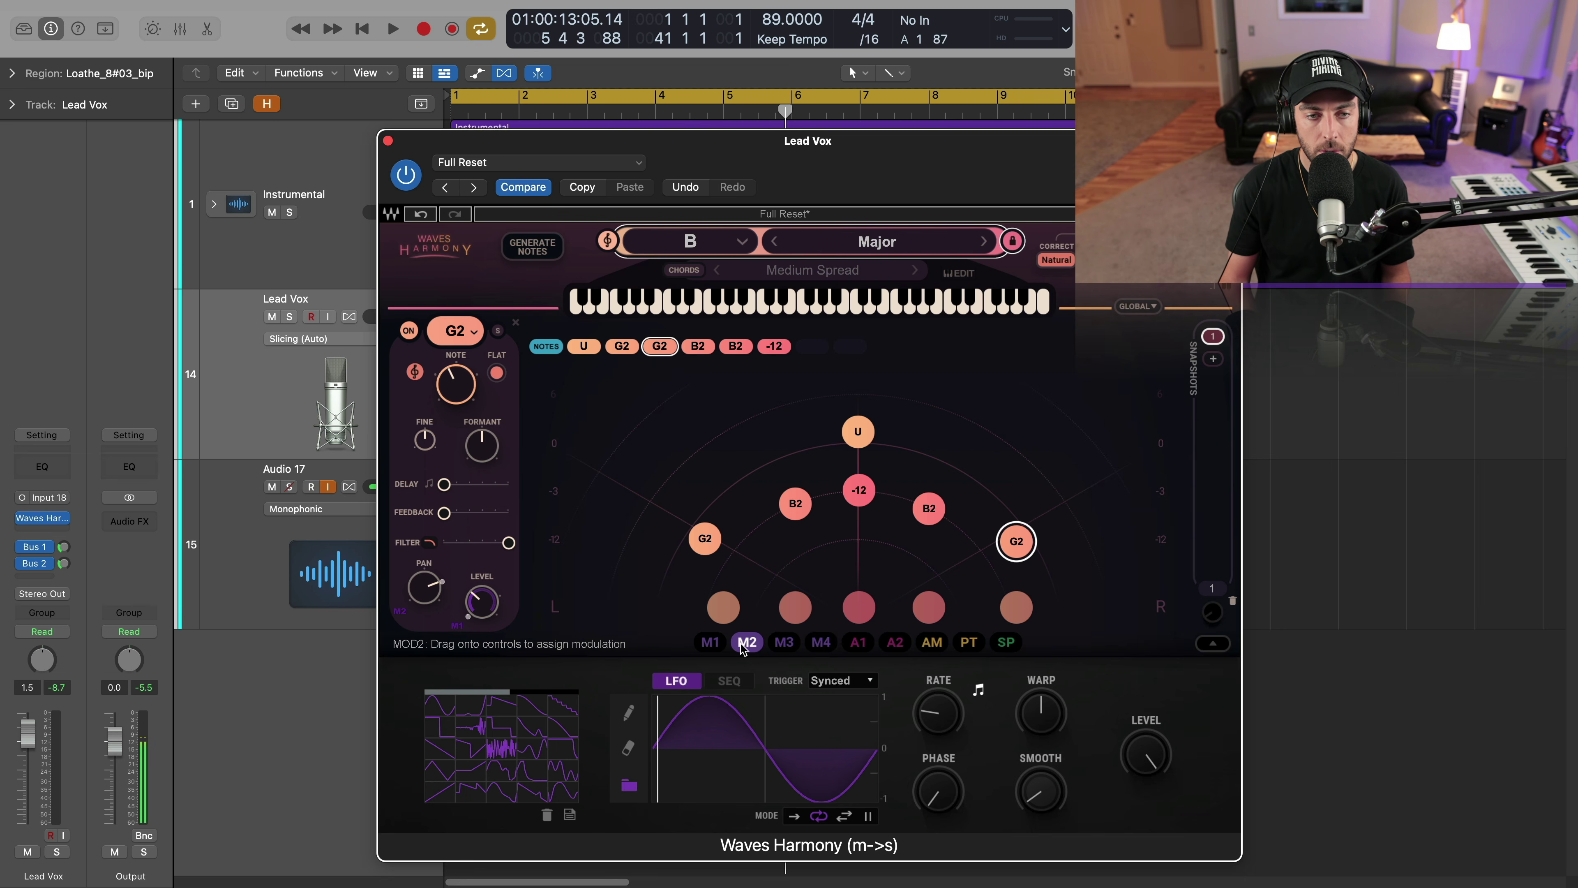
pyautogui.press('space')
pyautogui.click(929, 508)
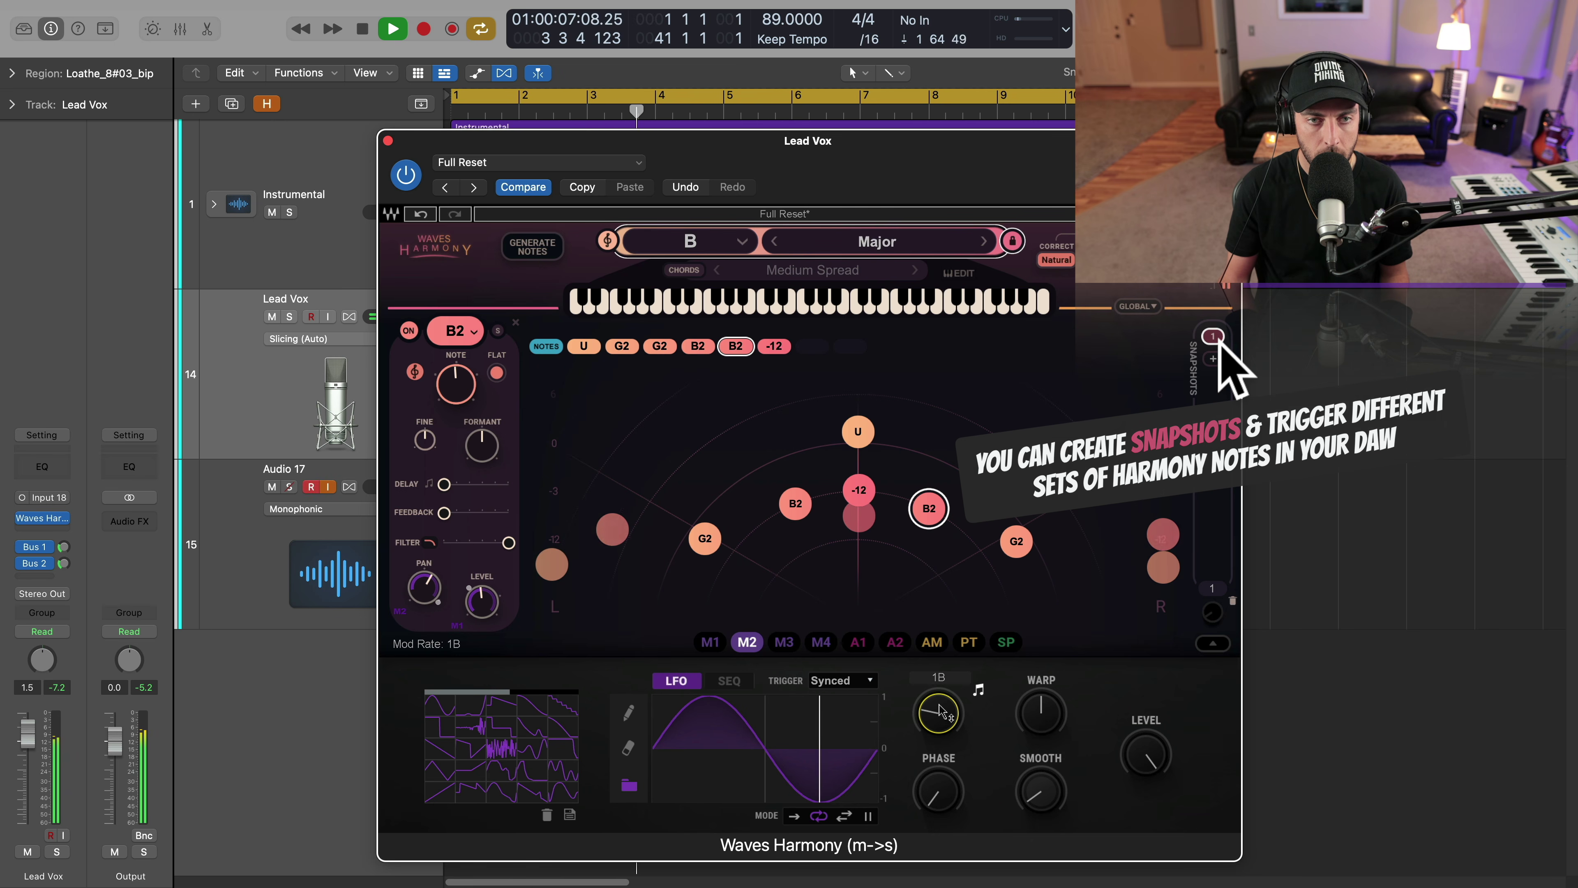
pyautogui.press('space')
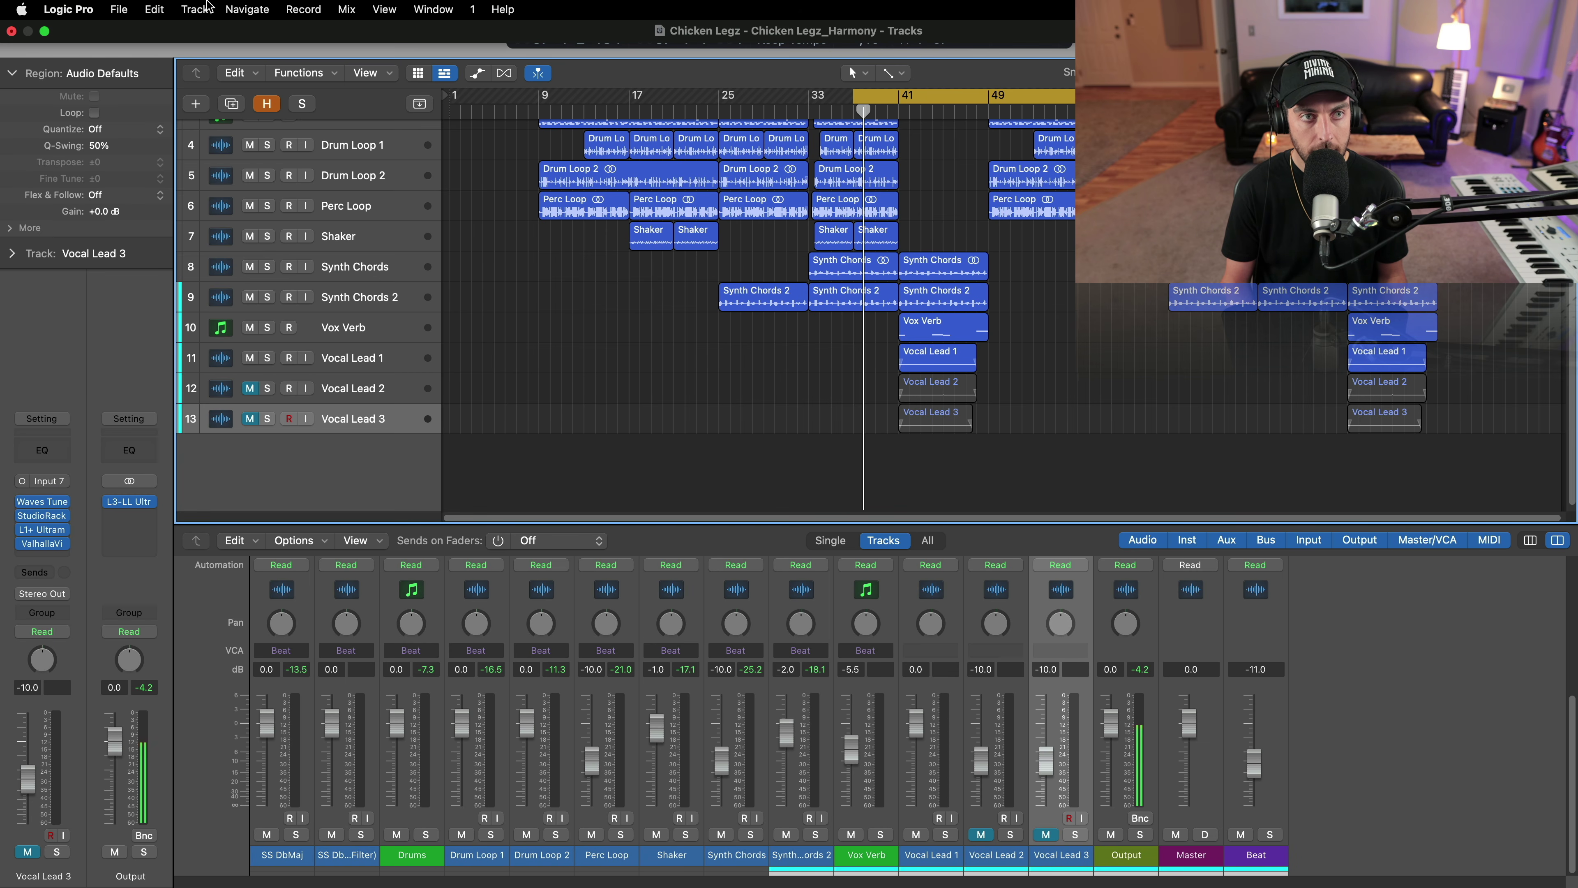
# Add a new software instrument track below Vocal Lead 3 and name it Waves Harmony
pyautogui.click(194, 9)
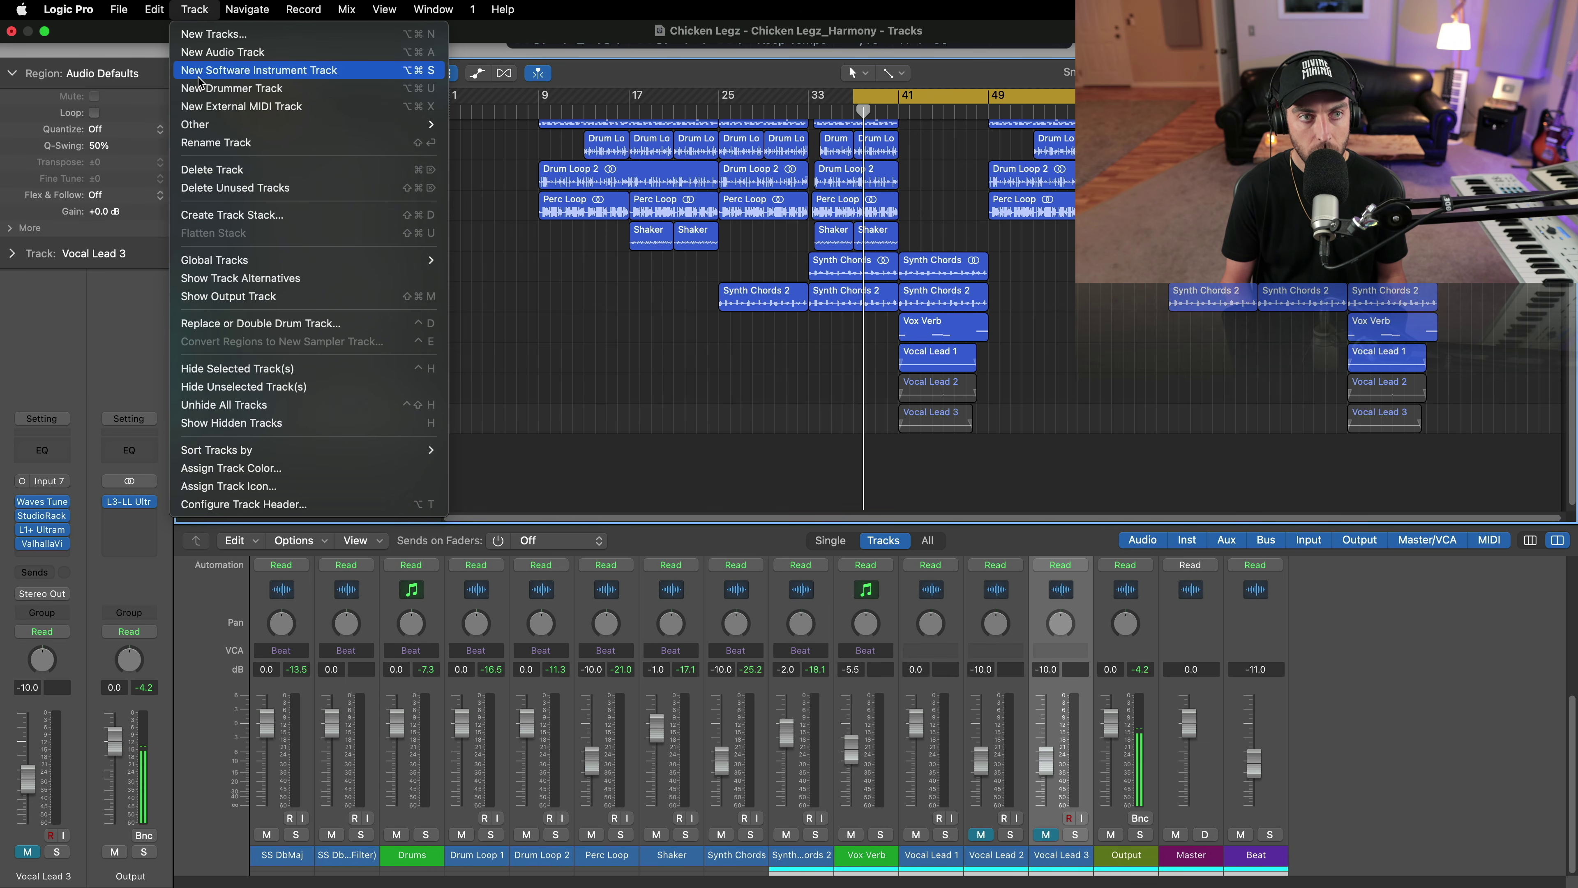
pyautogui.click(259, 69)
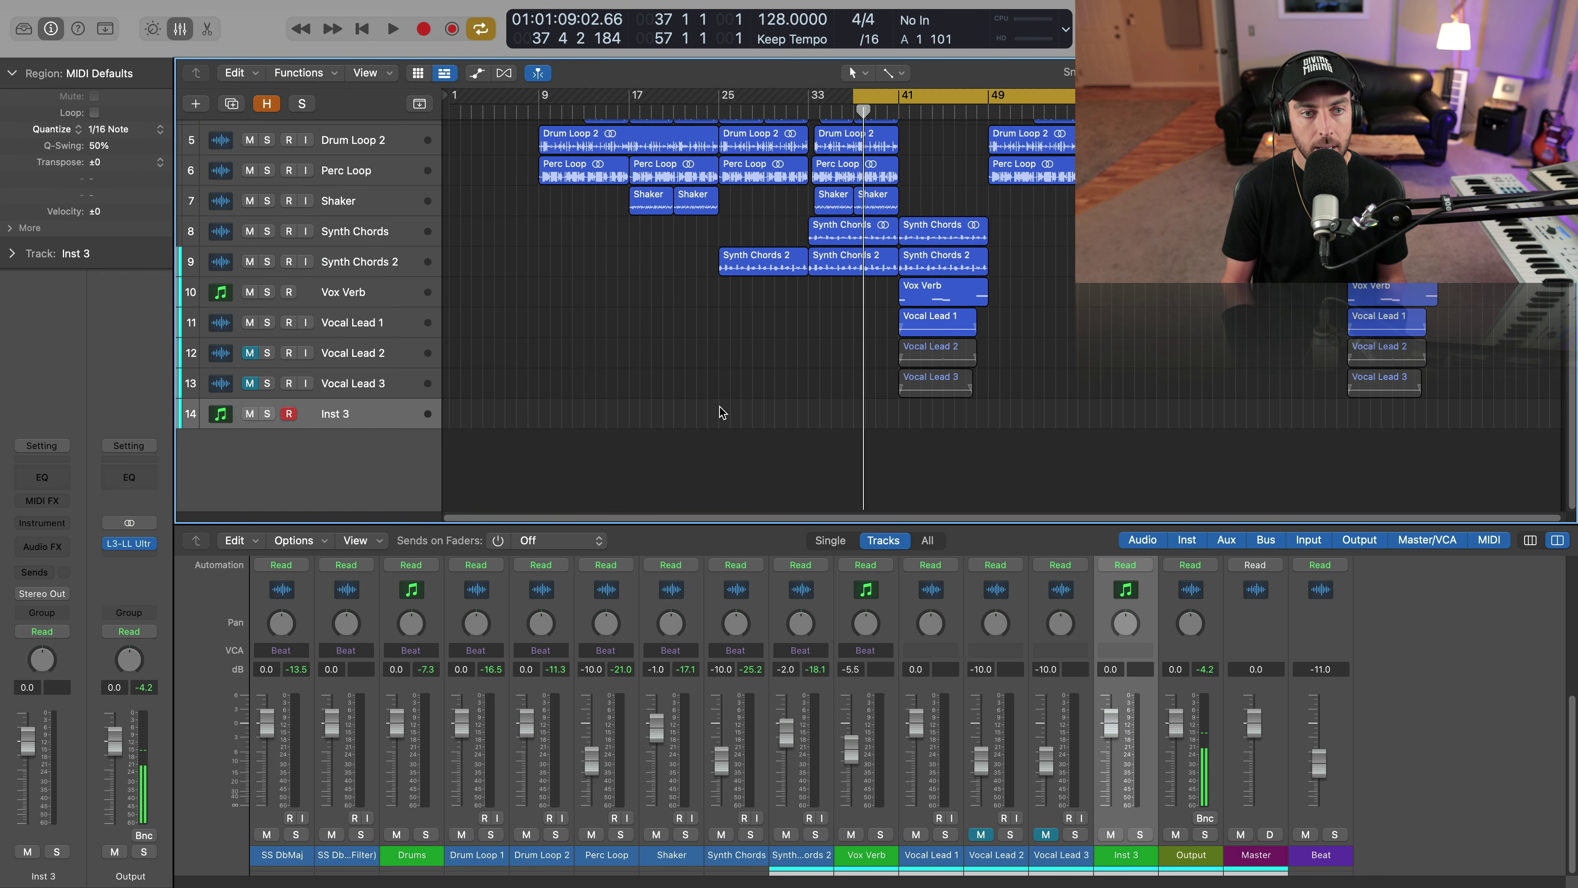
pyautogui.doubleClick(358, 408)
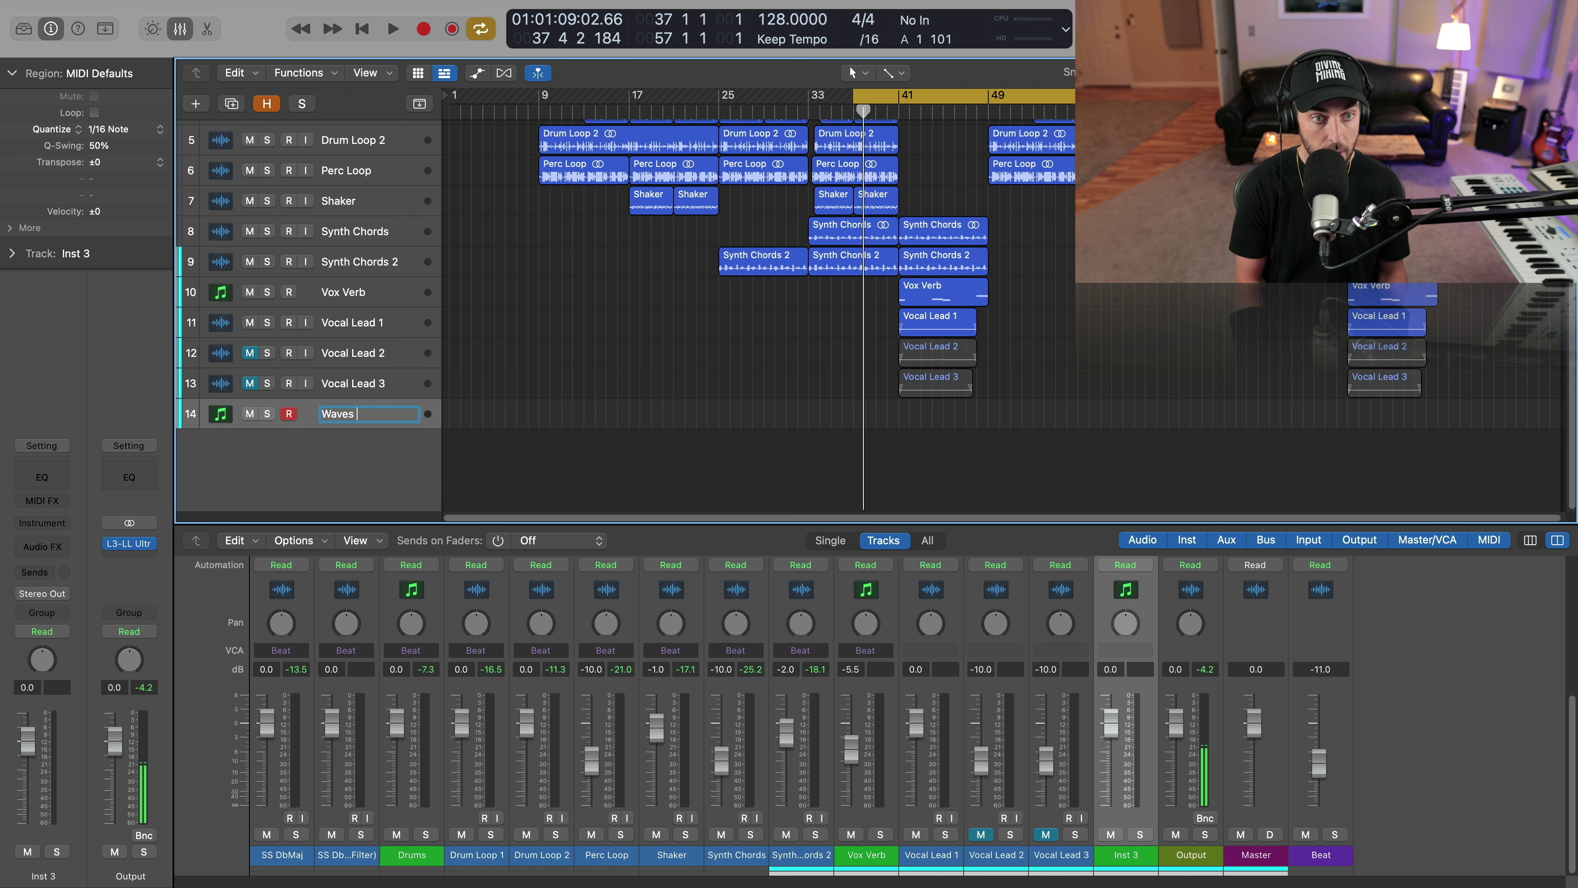
pyautogui.press('Return')
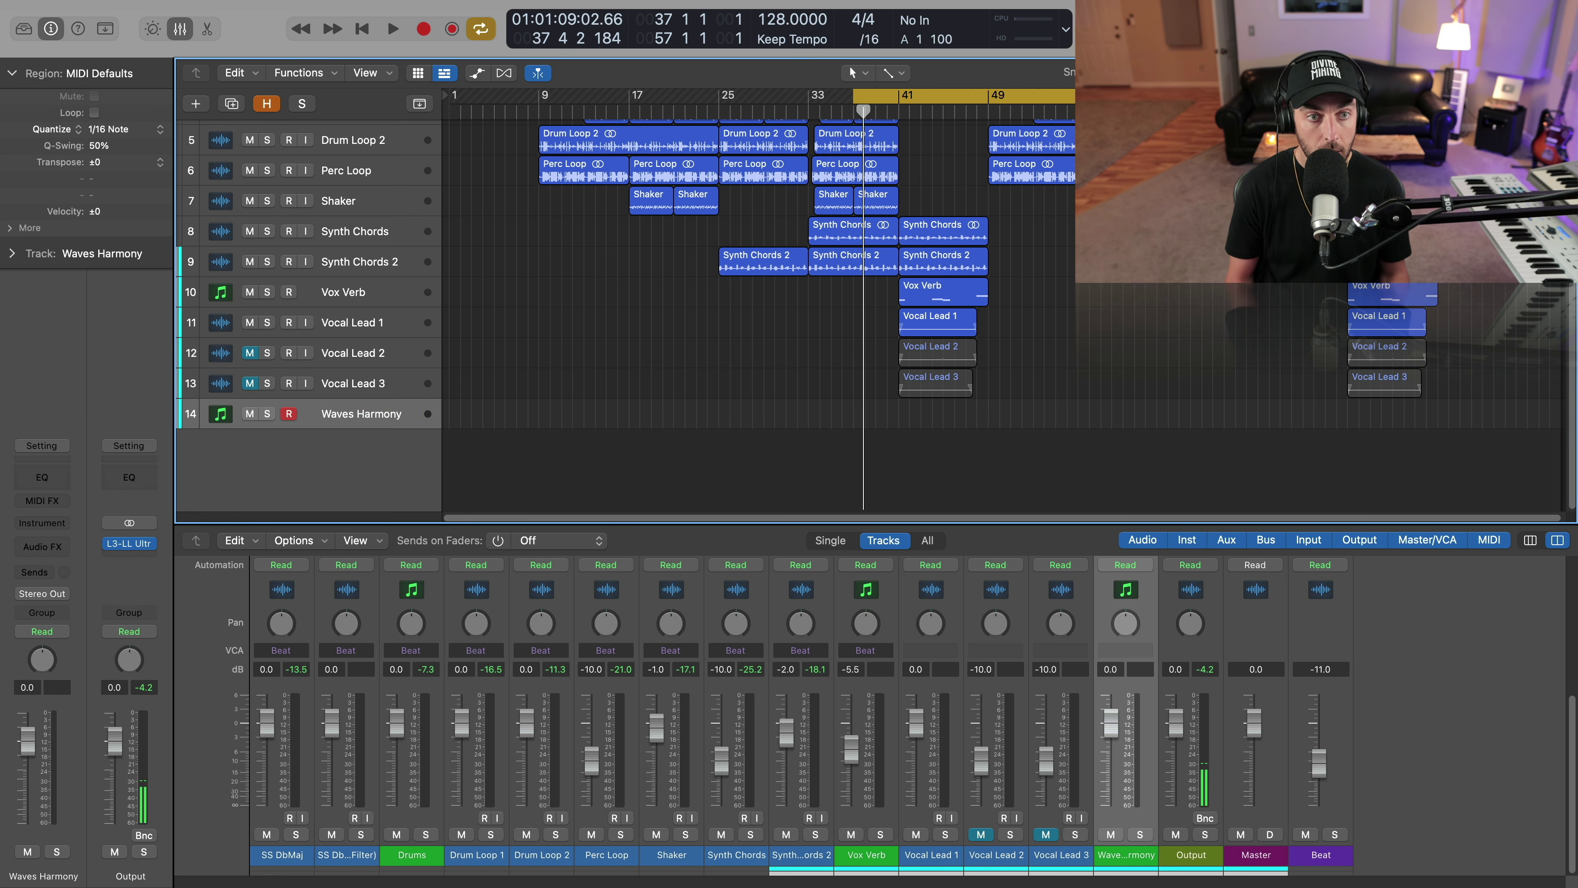
# Load Waves Harmony as an AU MIDI-controlled effect in the new track's instrument slot, reposition its window and close it
pyautogui.click(62, 523)
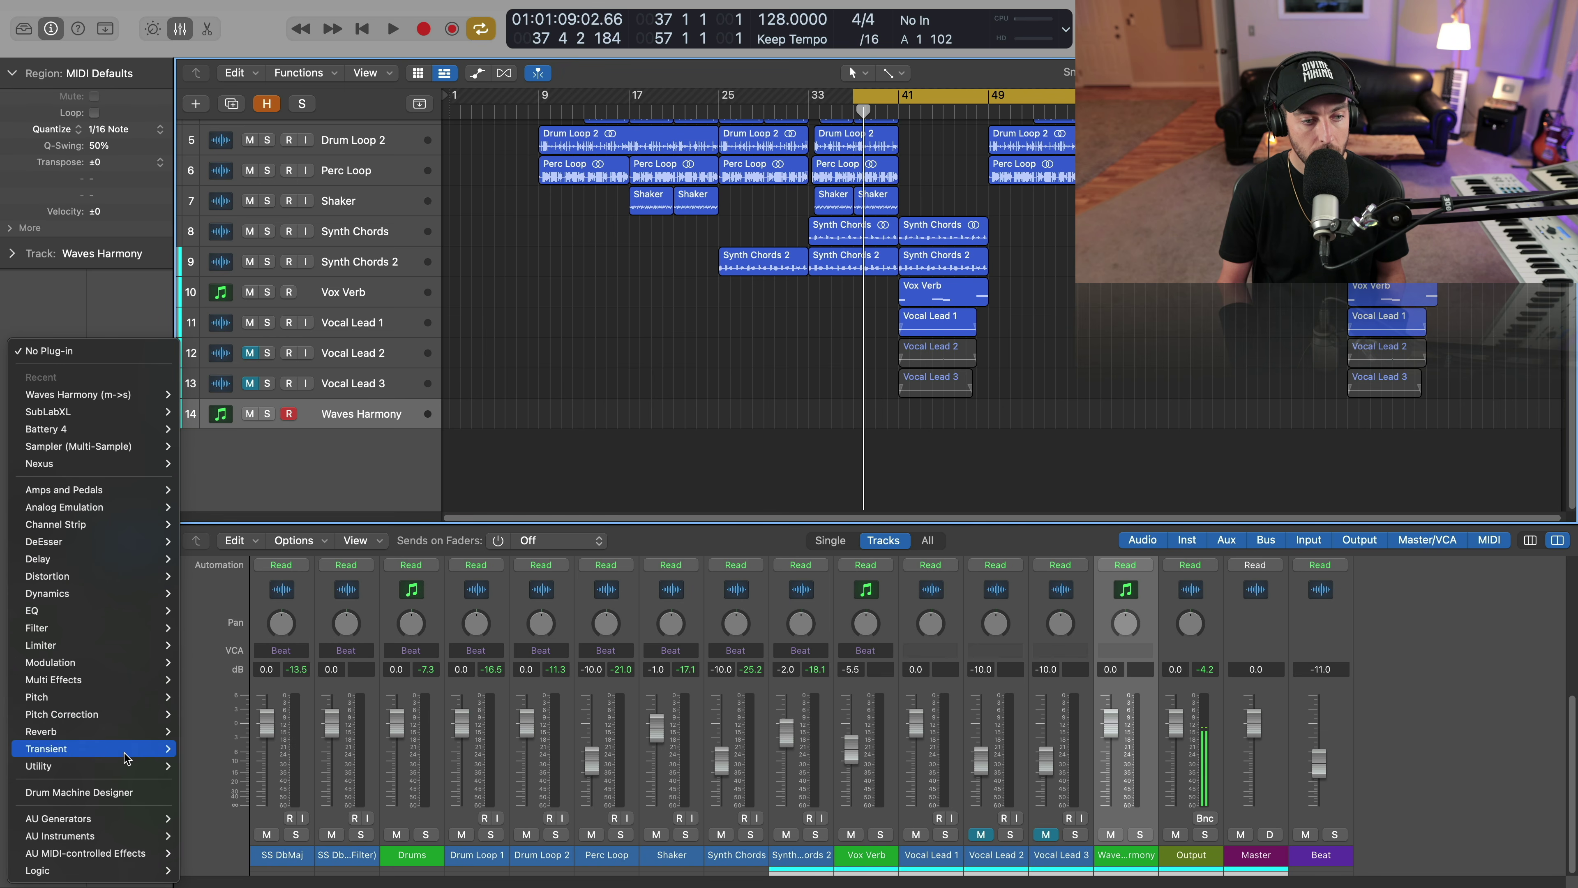
pyautogui.moveTo(116, 848)
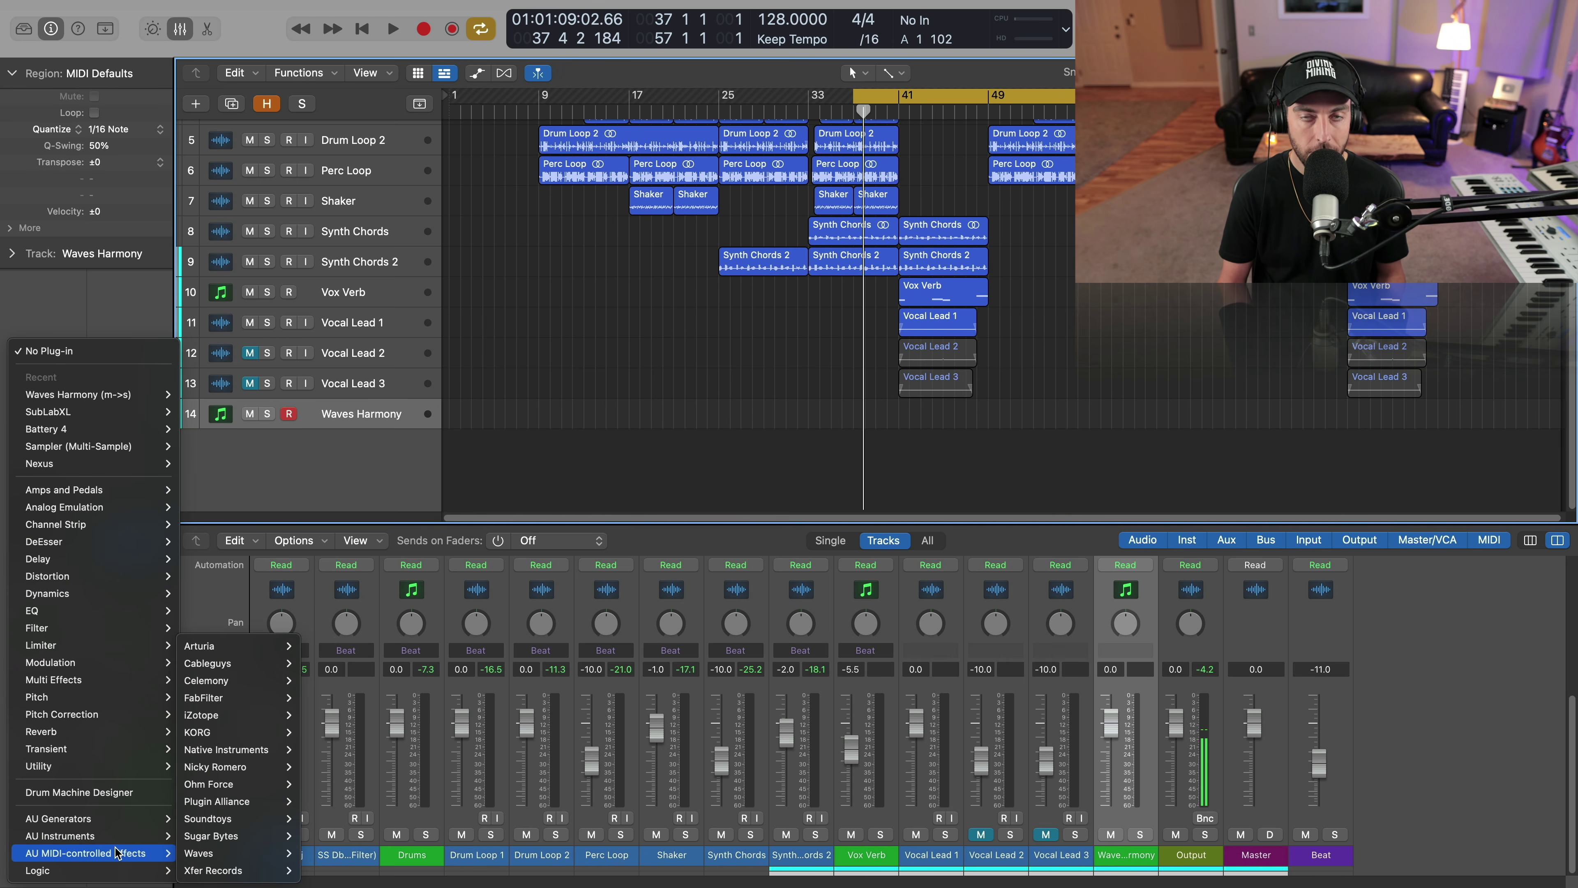
pyautogui.moveTo(230, 851)
pyautogui.moveTo(348, 847)
pyautogui.click(465, 848)
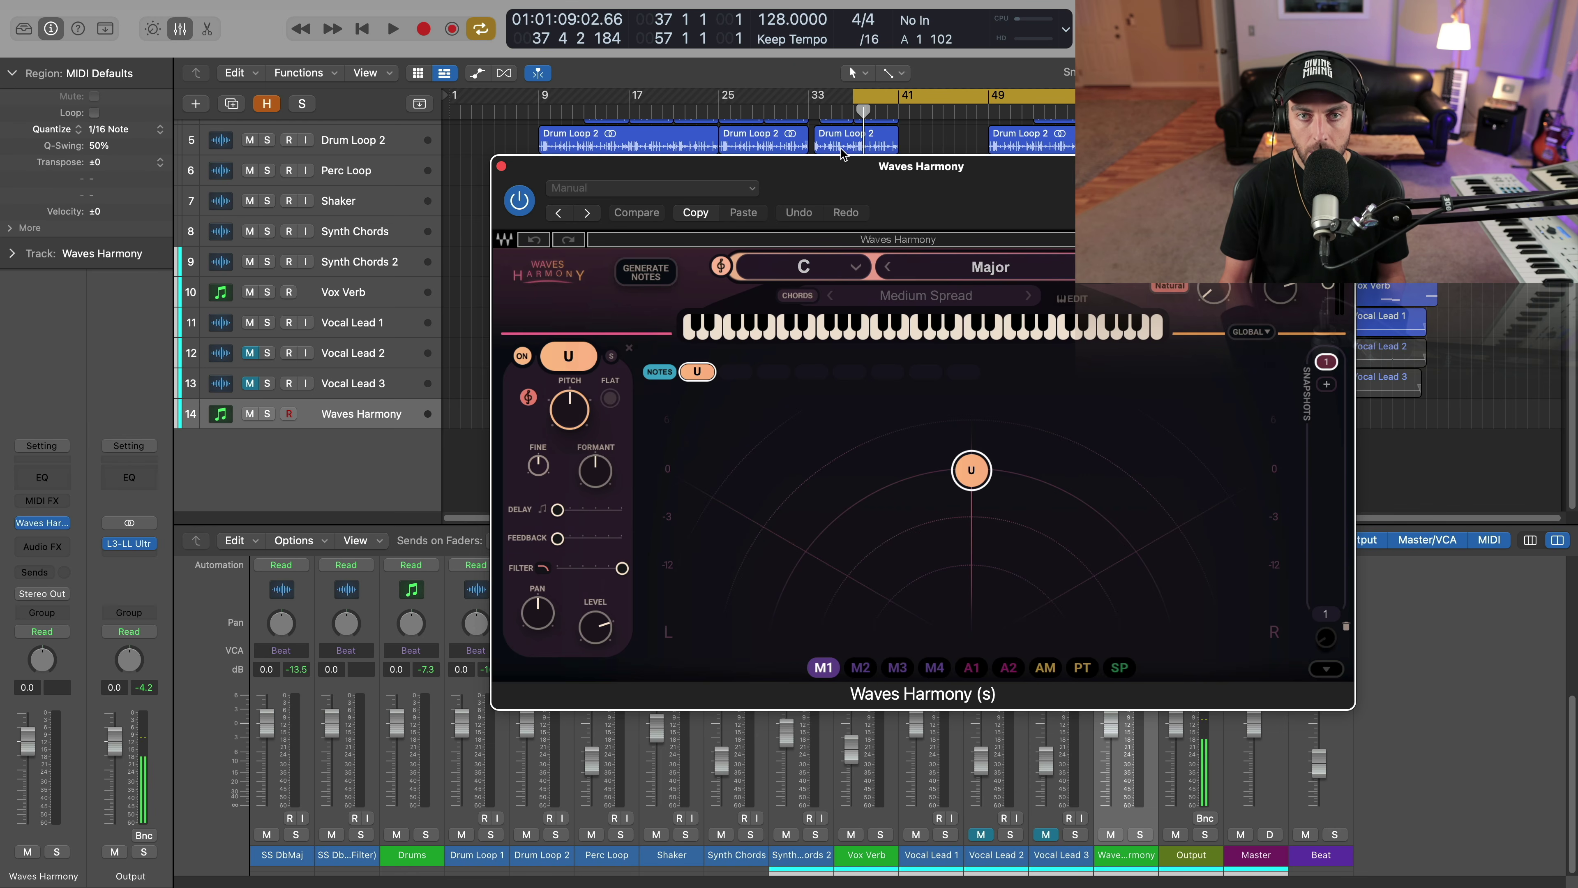
pyautogui.moveTo(847, 163); pyautogui.dragTo(698, 250)
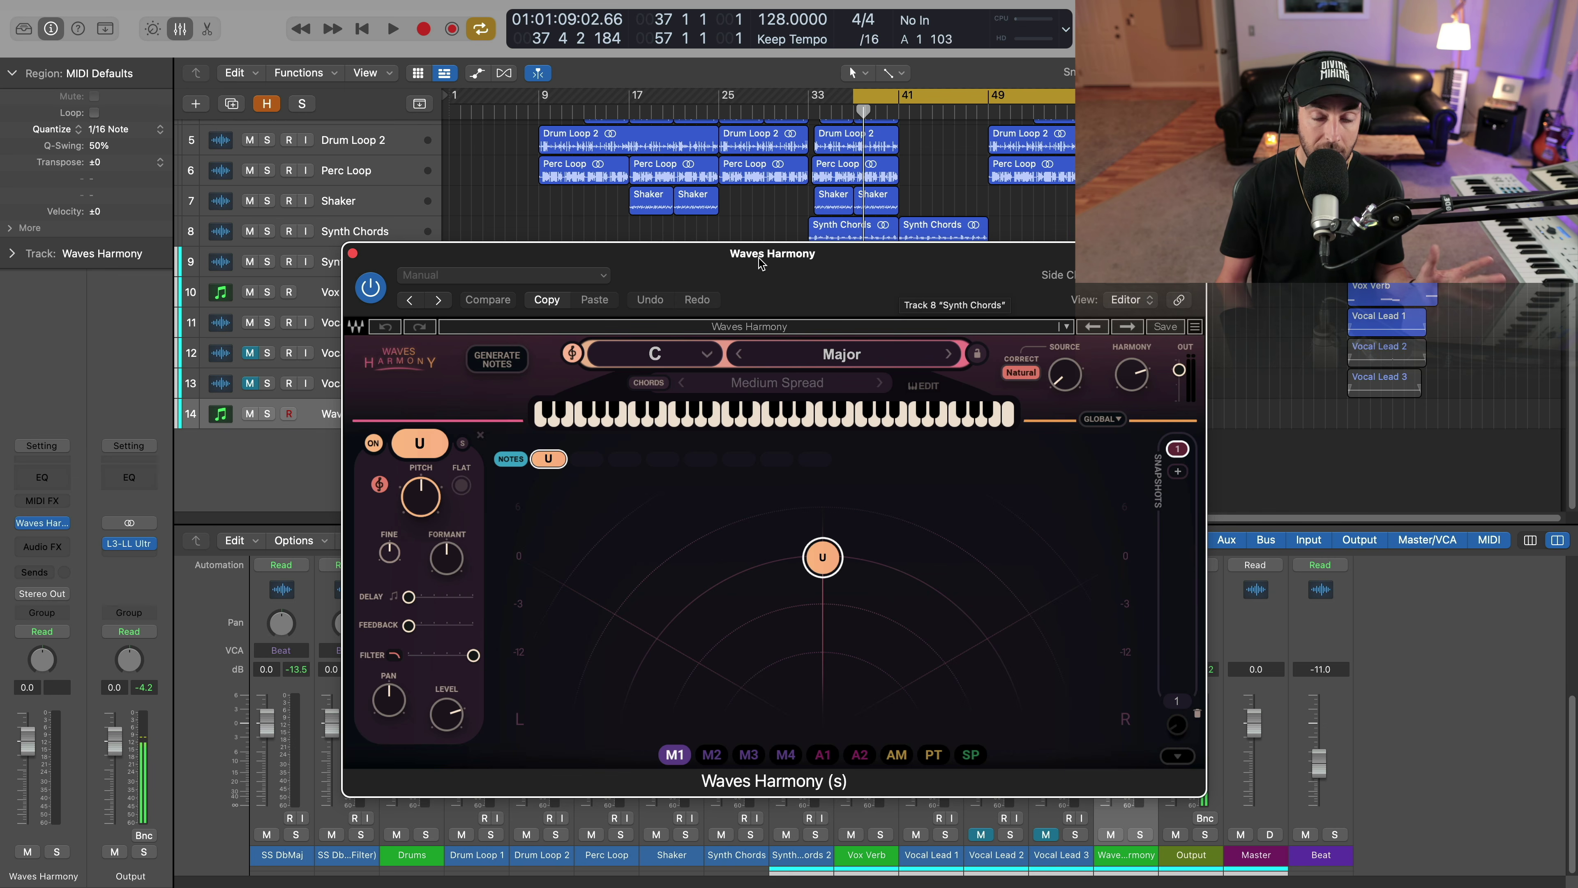
pyautogui.click(353, 253)
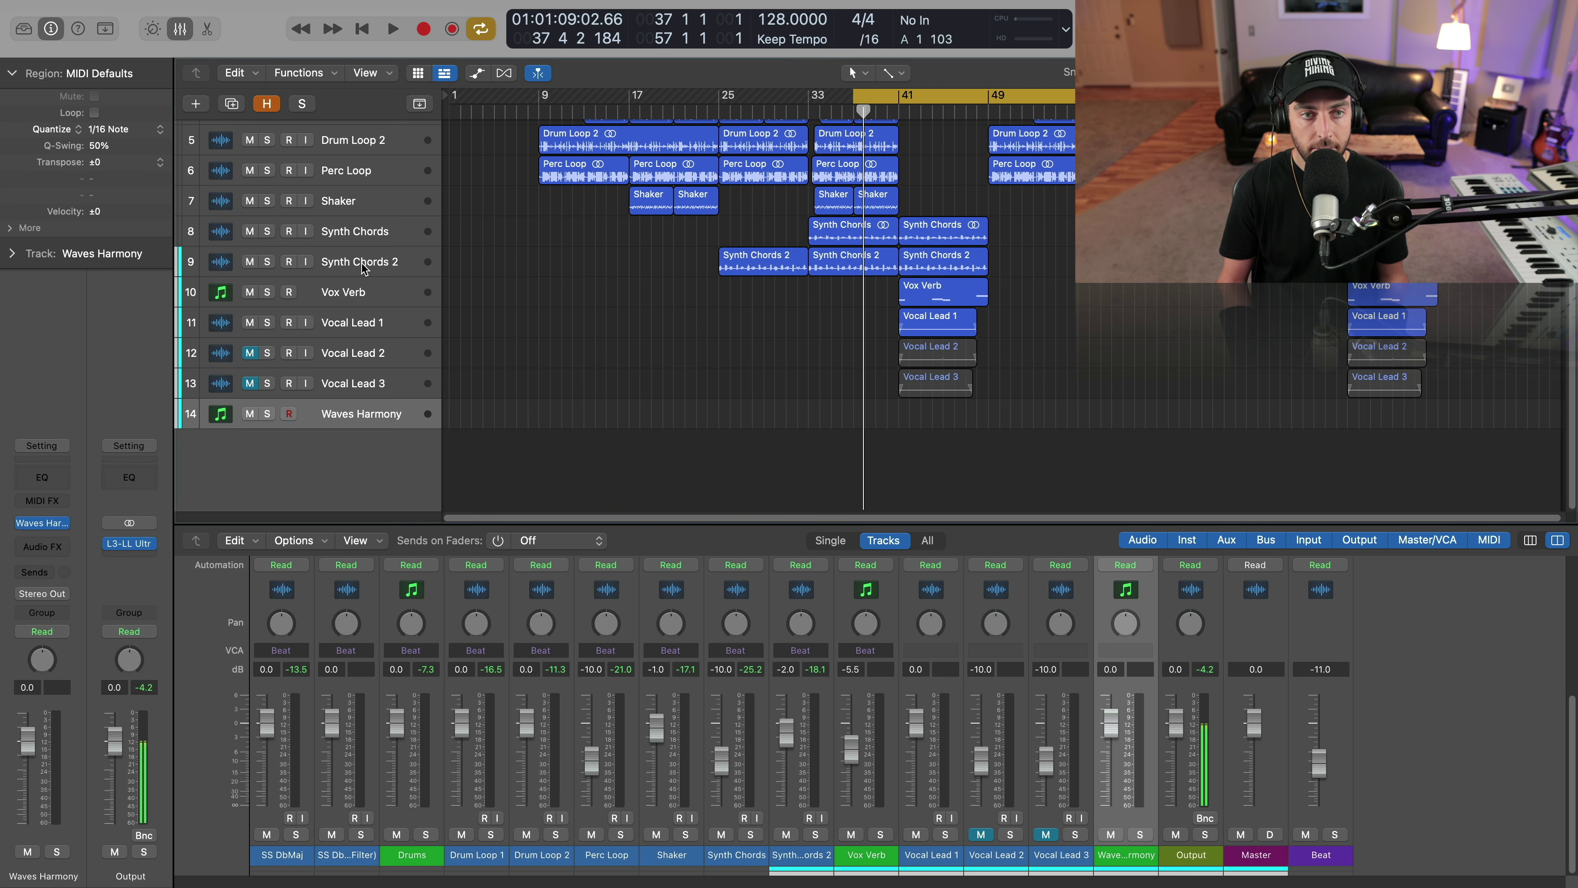
# Reopen the Waves Harmony plug-in, set its side chain to Vocal Lead 1 (Audio 9) and close its window
pyautogui.click(366, 326)
pyautogui.click(399, 418)
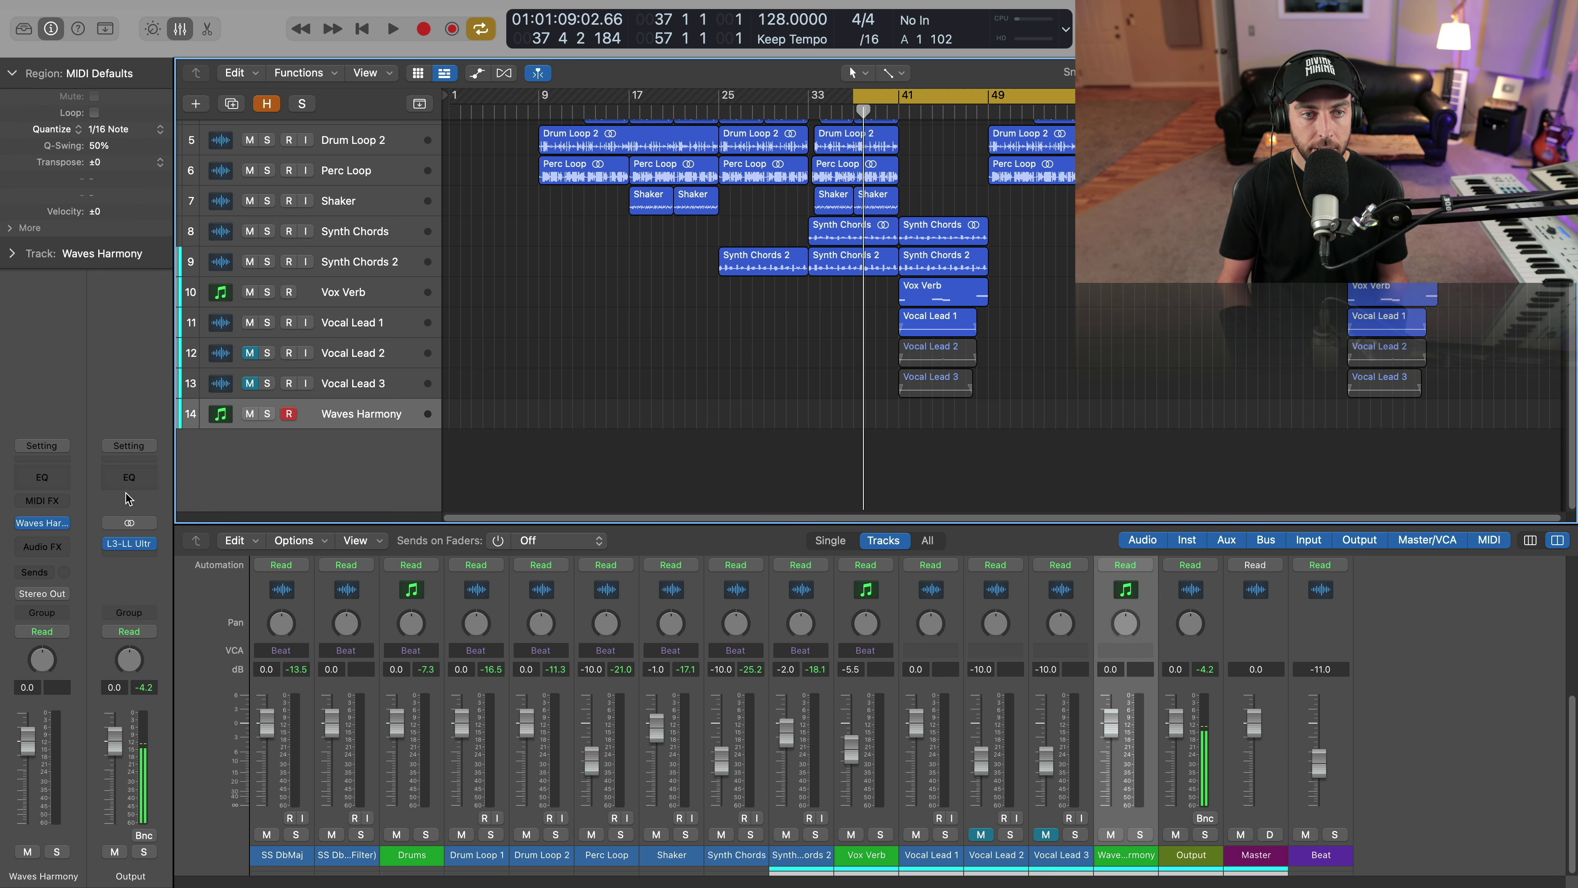
pyautogui.click(40, 527)
pyautogui.click(1143, 287)
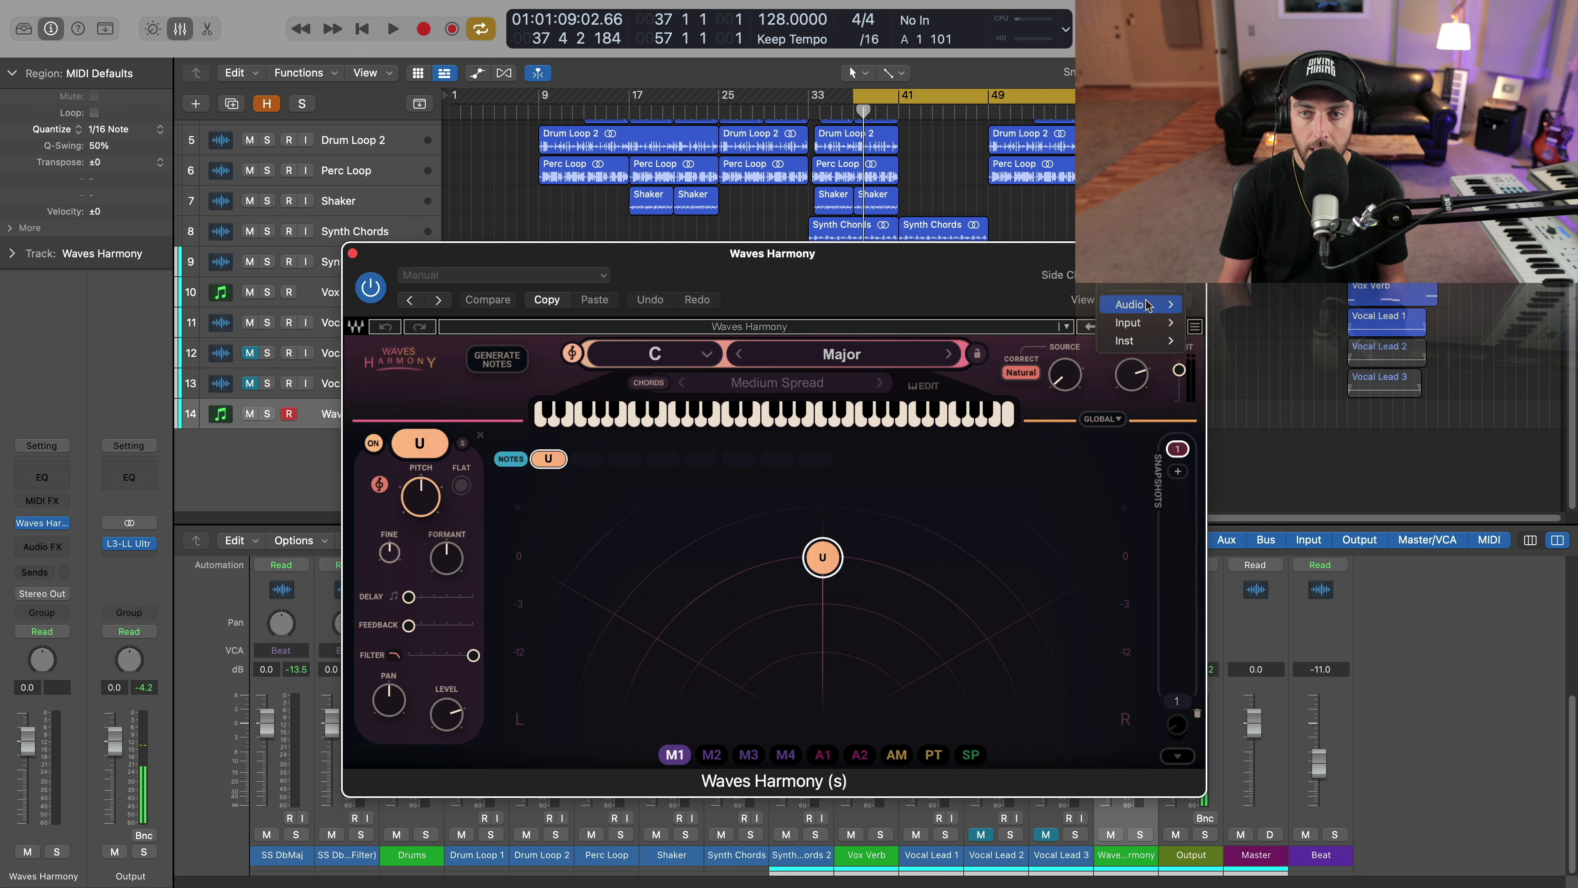
pyautogui.moveTo(1149, 304)
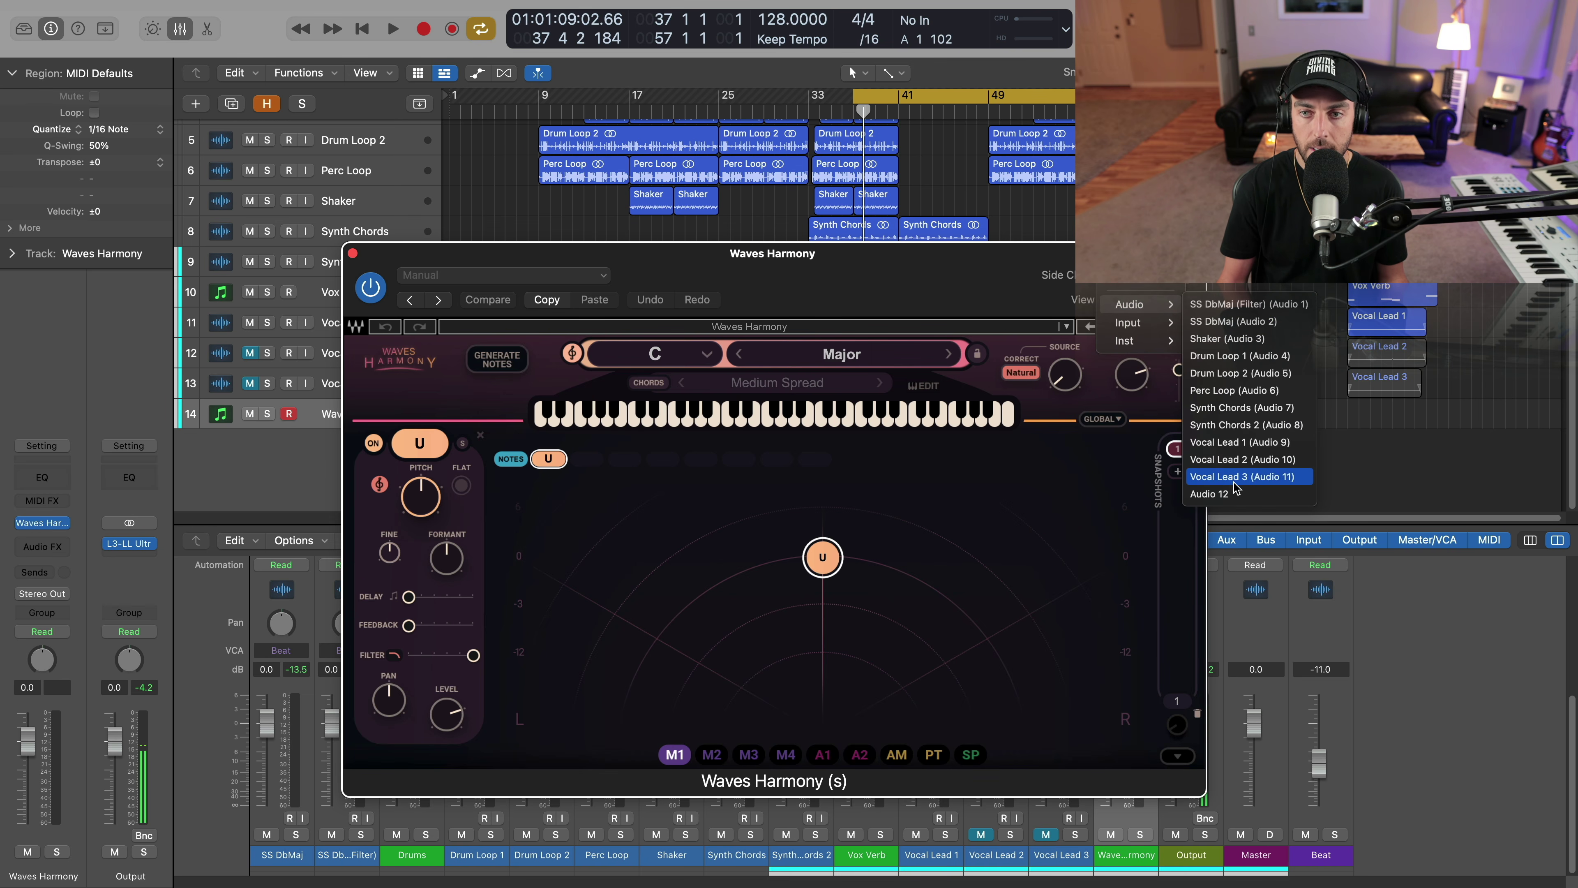
pyautogui.click(1253, 442)
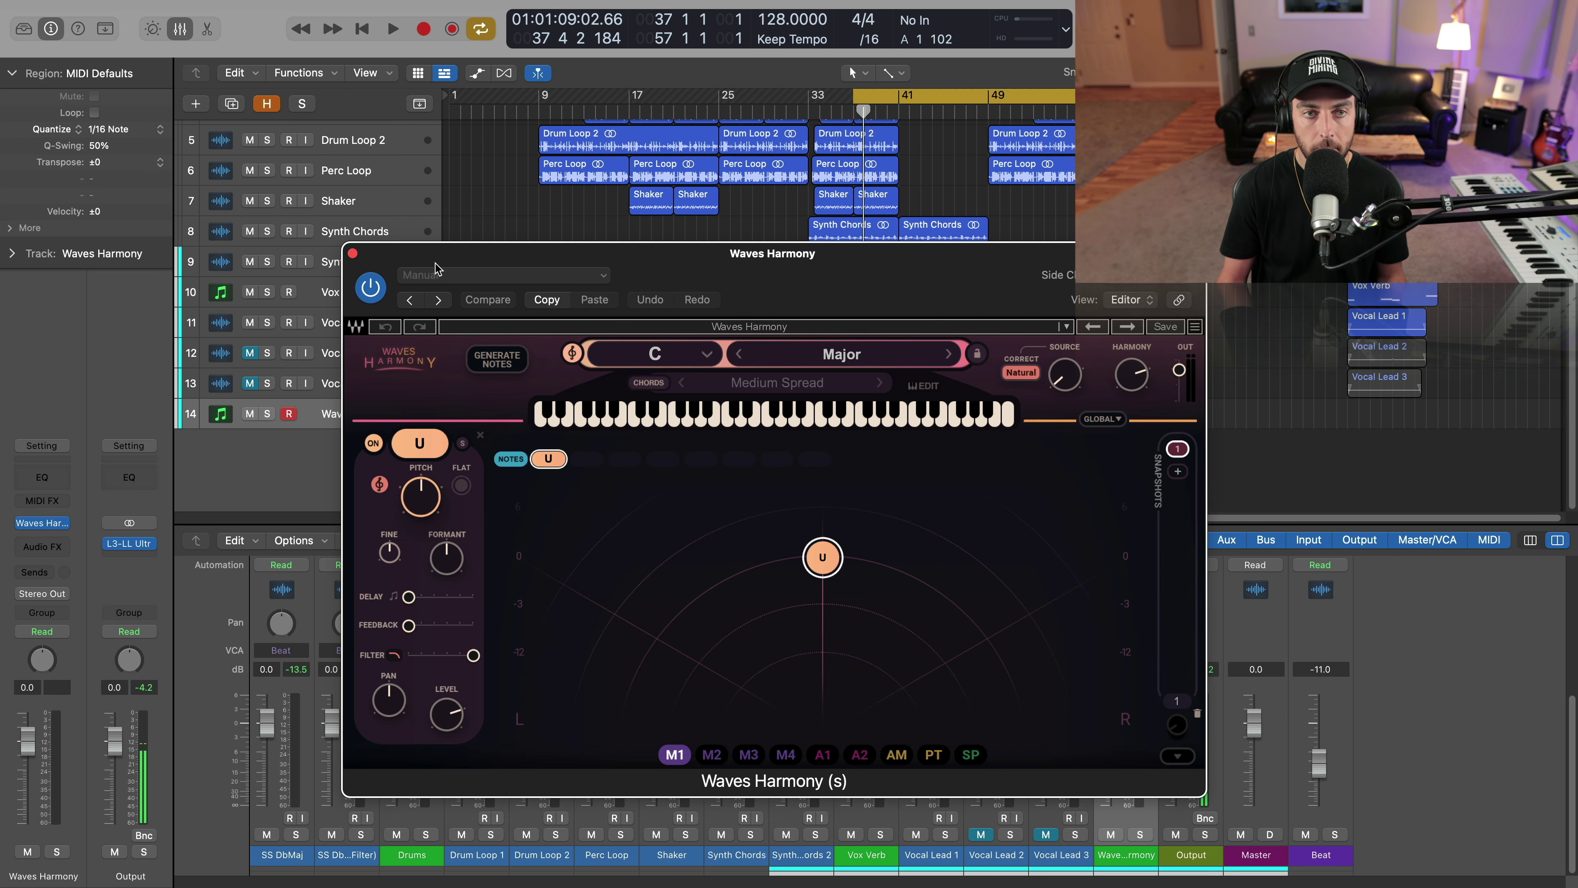
pyautogui.click(352, 253)
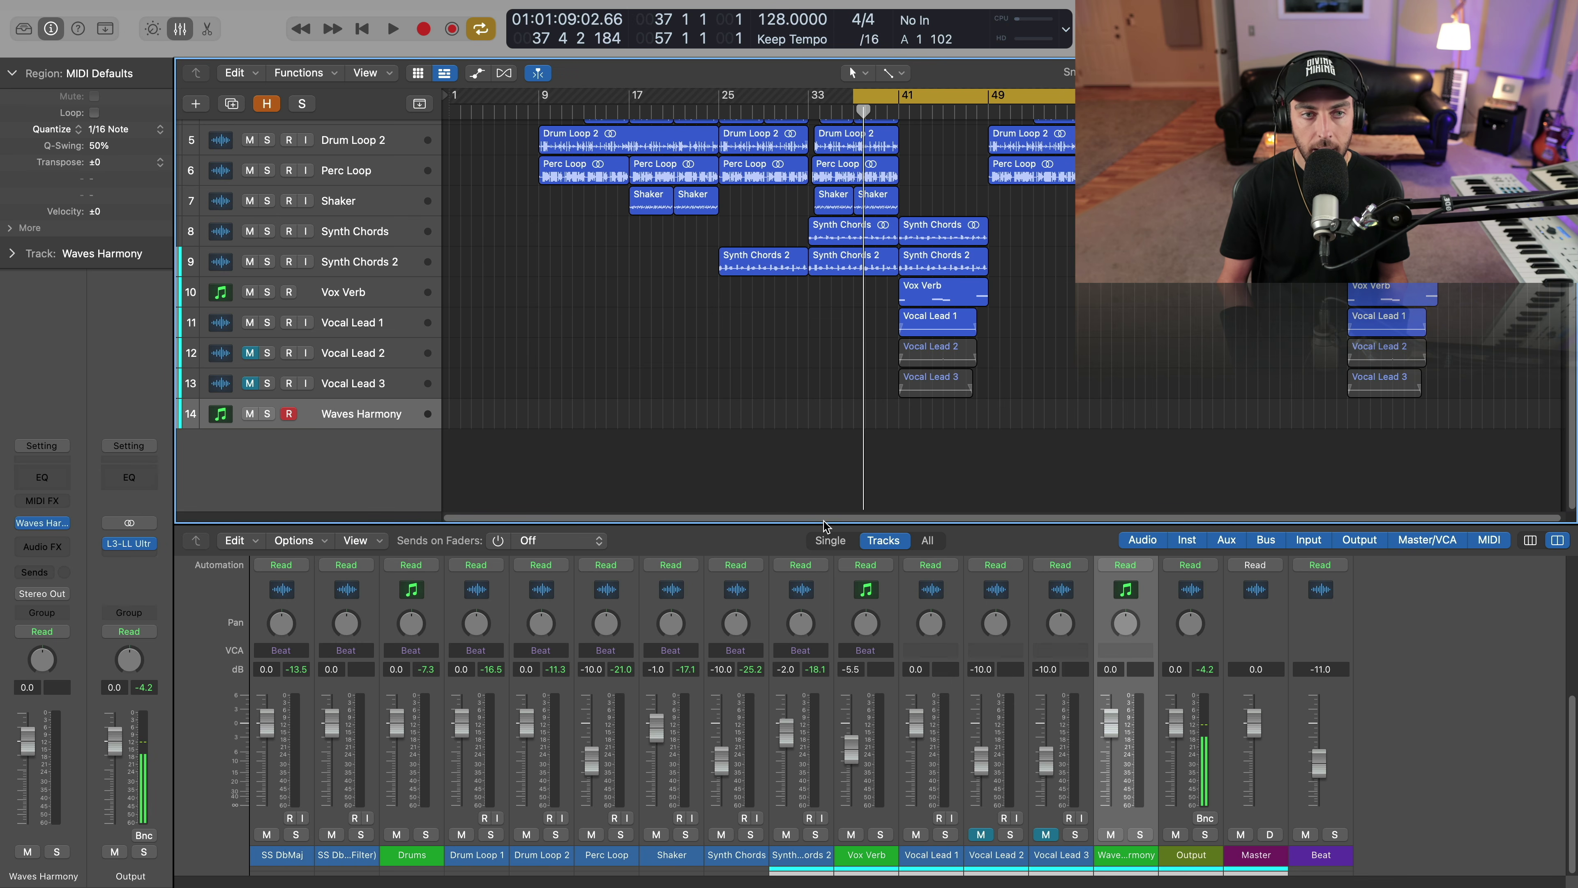
# Select the Vocal Lead 1 track, check its output routing options including No Output, and dismiss them
pyautogui.click(409, 328)
pyautogui.click(358, 352)
pyautogui.press('Up')
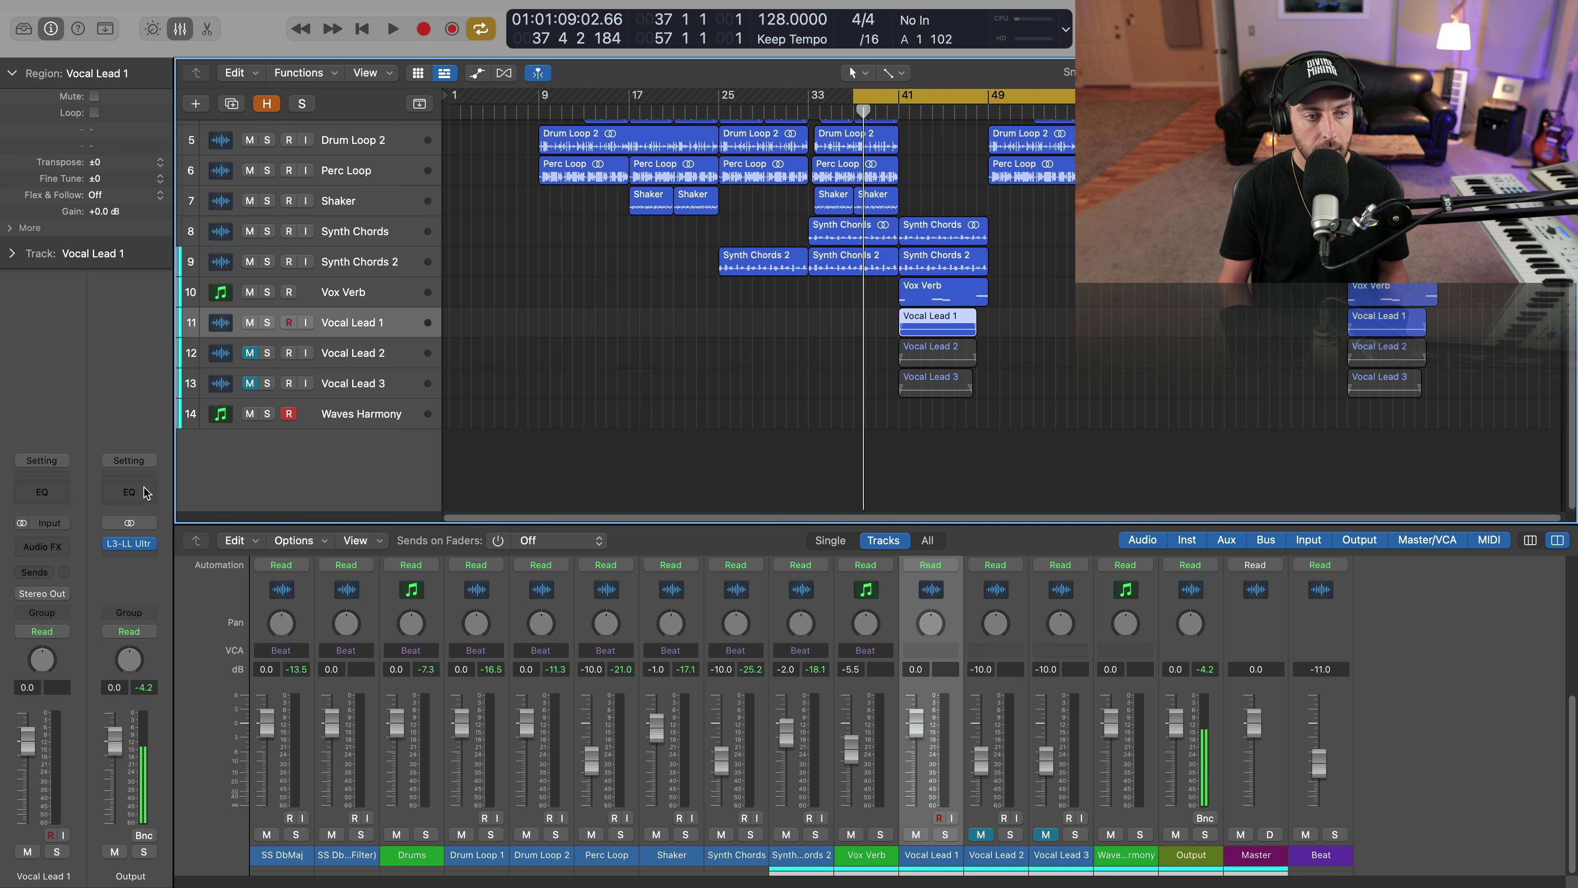
pyautogui.click(60, 595)
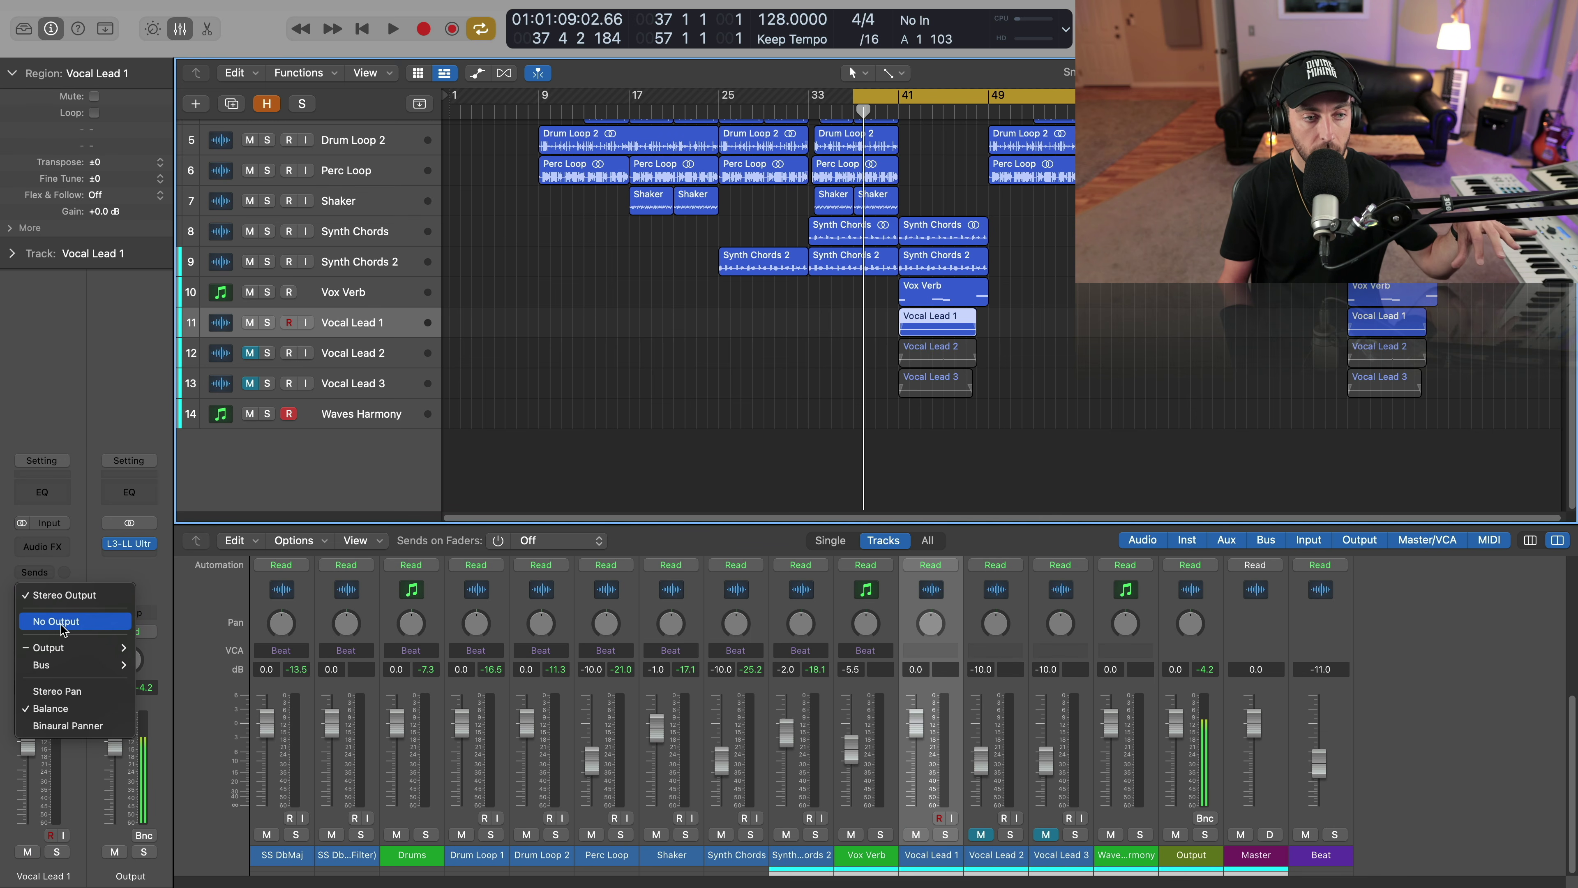
pyautogui.press('Escape')
# Hide the mixer and close the windows of the StudioRack and RVerb effects on the Waves Harmony track
pyautogui.press('x')
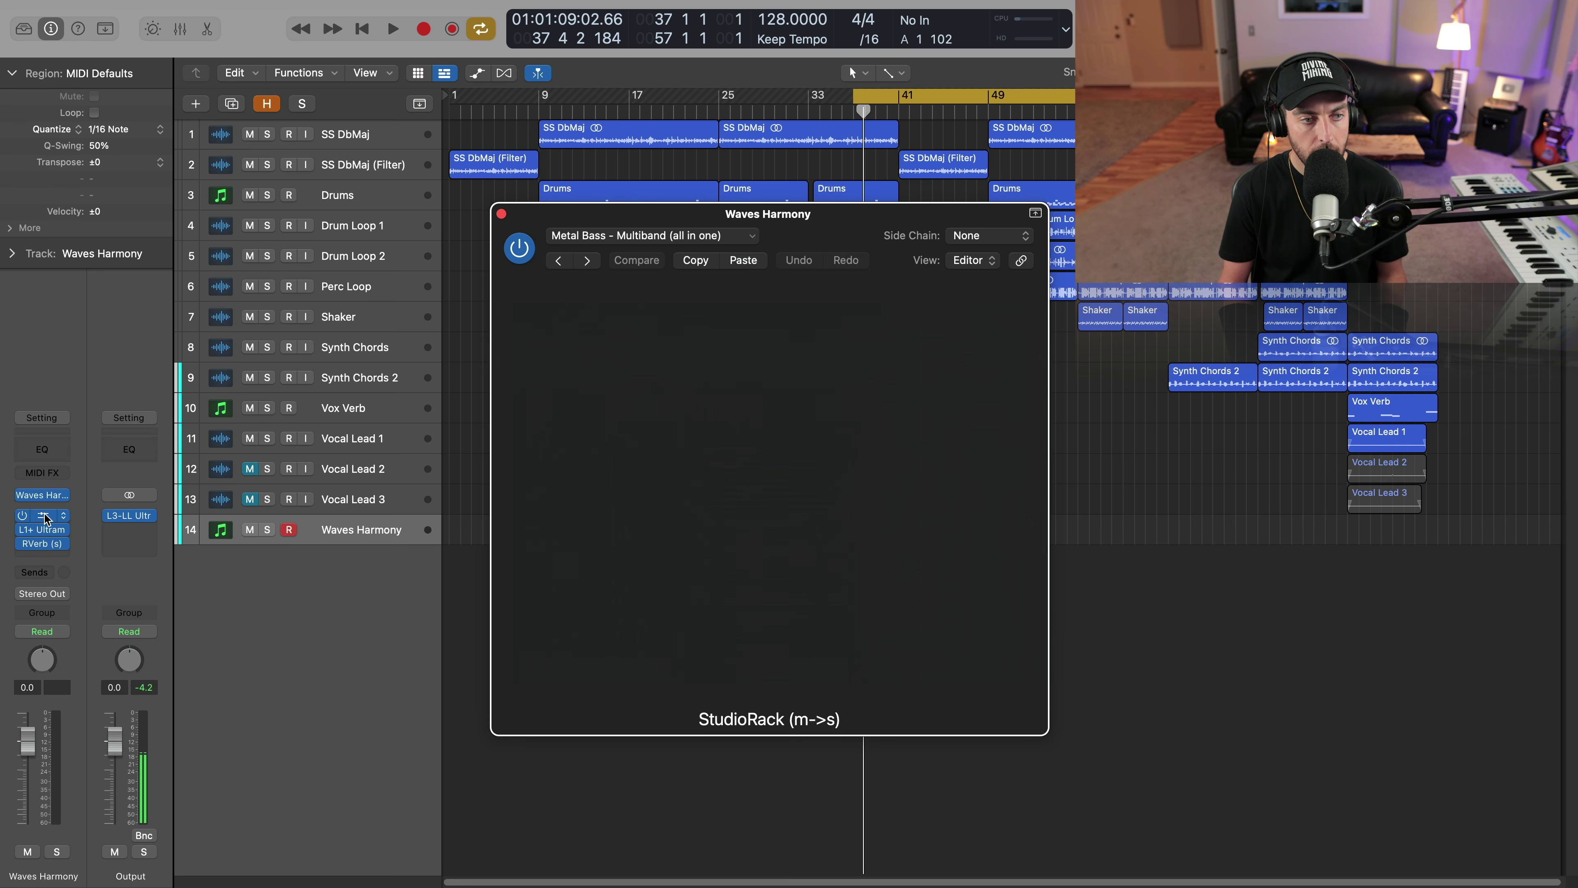
pyautogui.click(501, 214)
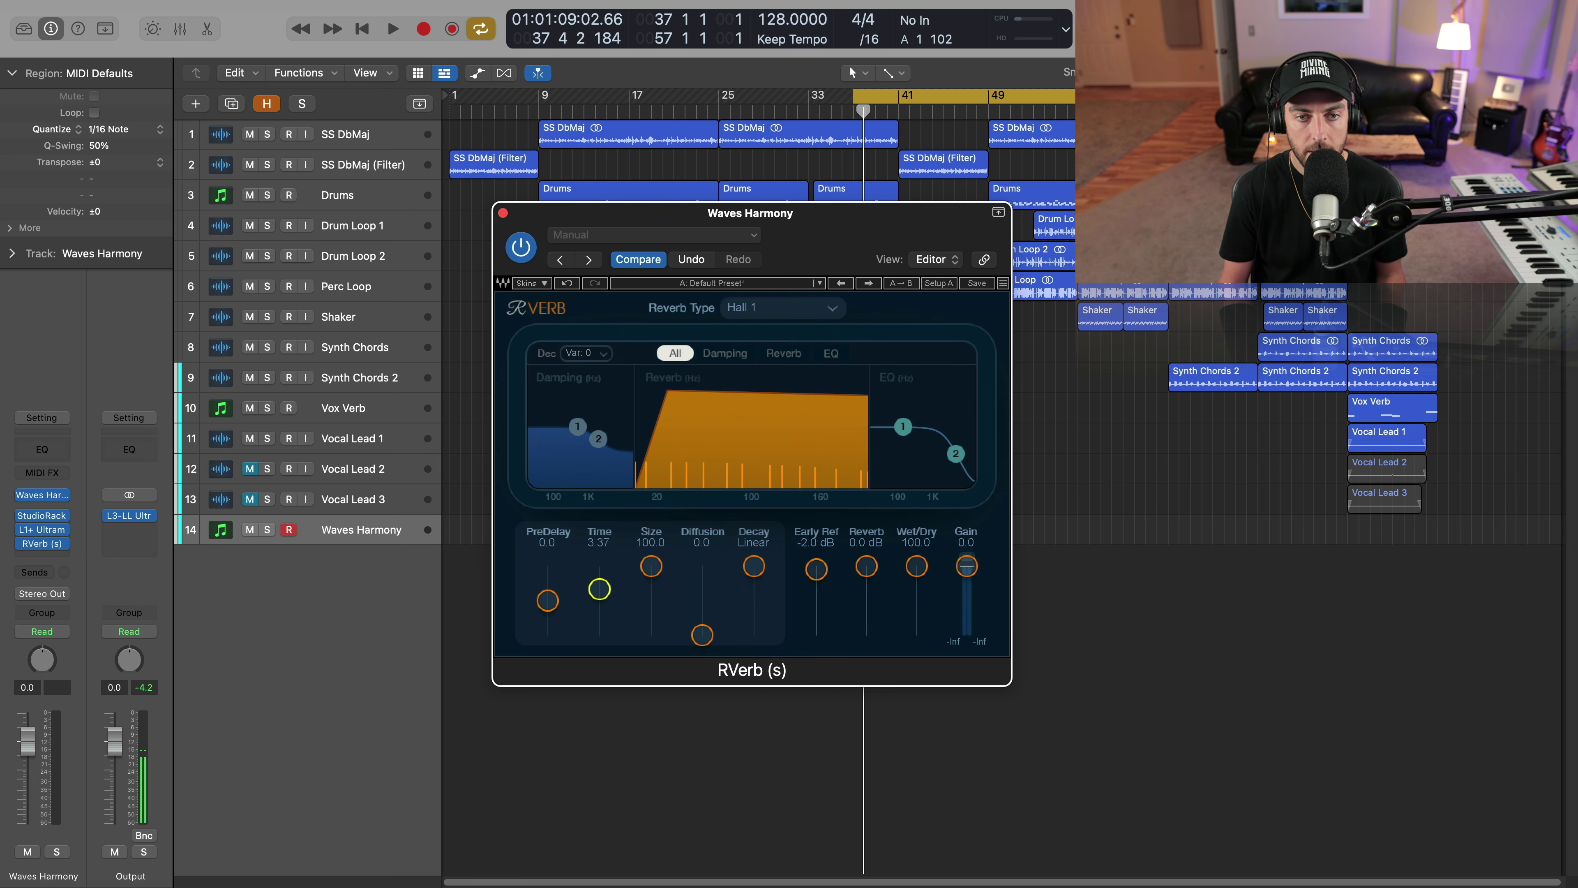
pyautogui.click(504, 213)
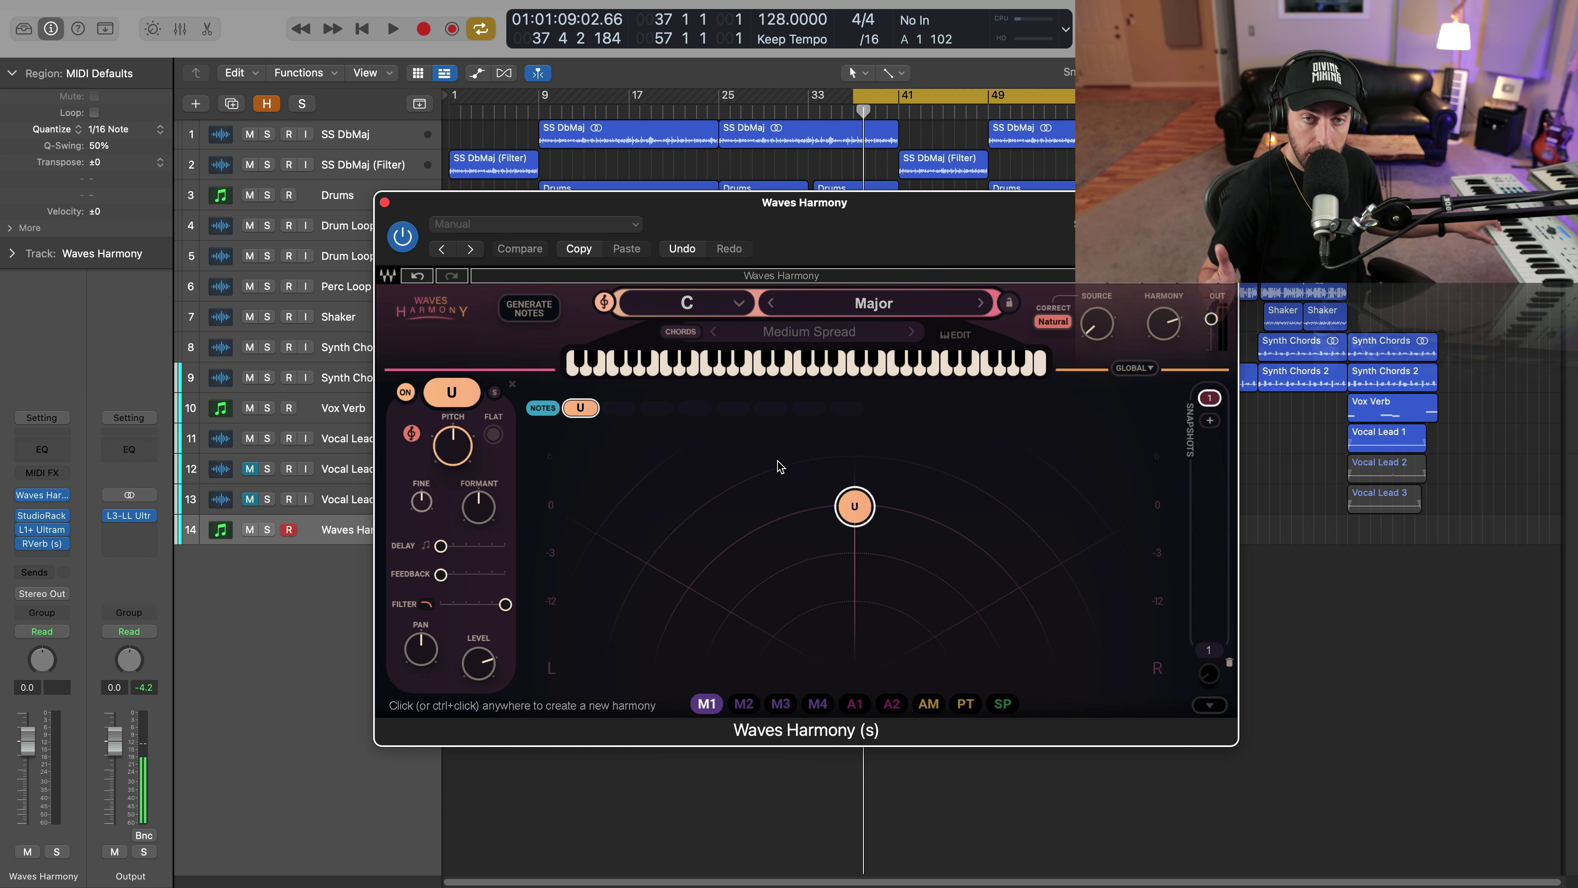
# Set the session key in Waves Harmony to G#/Ab with the Major scale and toggle playback
pyautogui.click(736, 304)
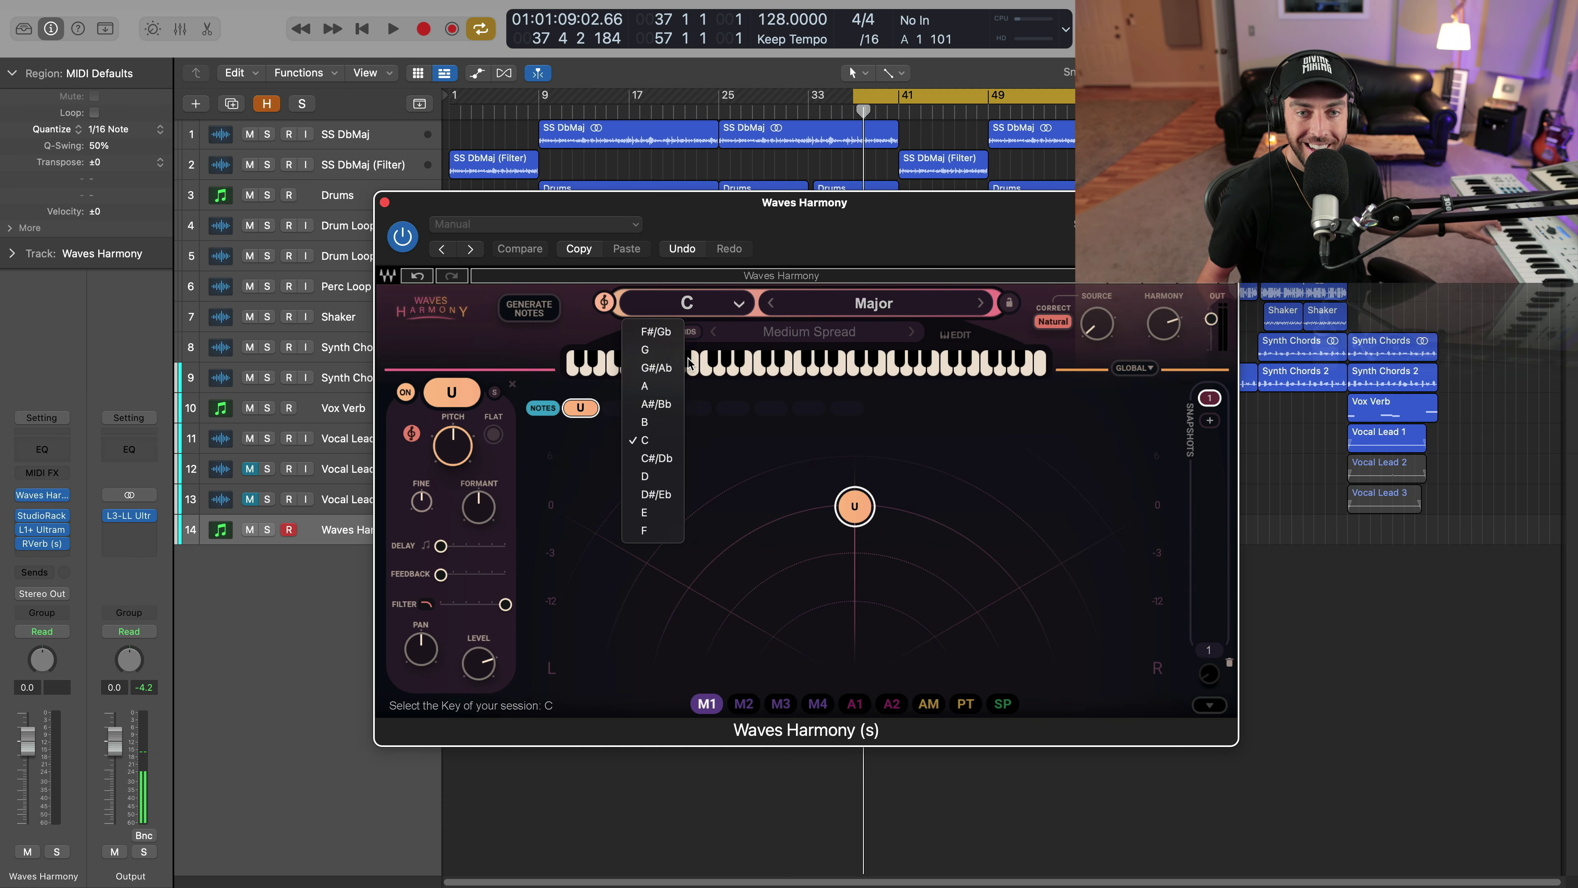
pyautogui.click(656, 368)
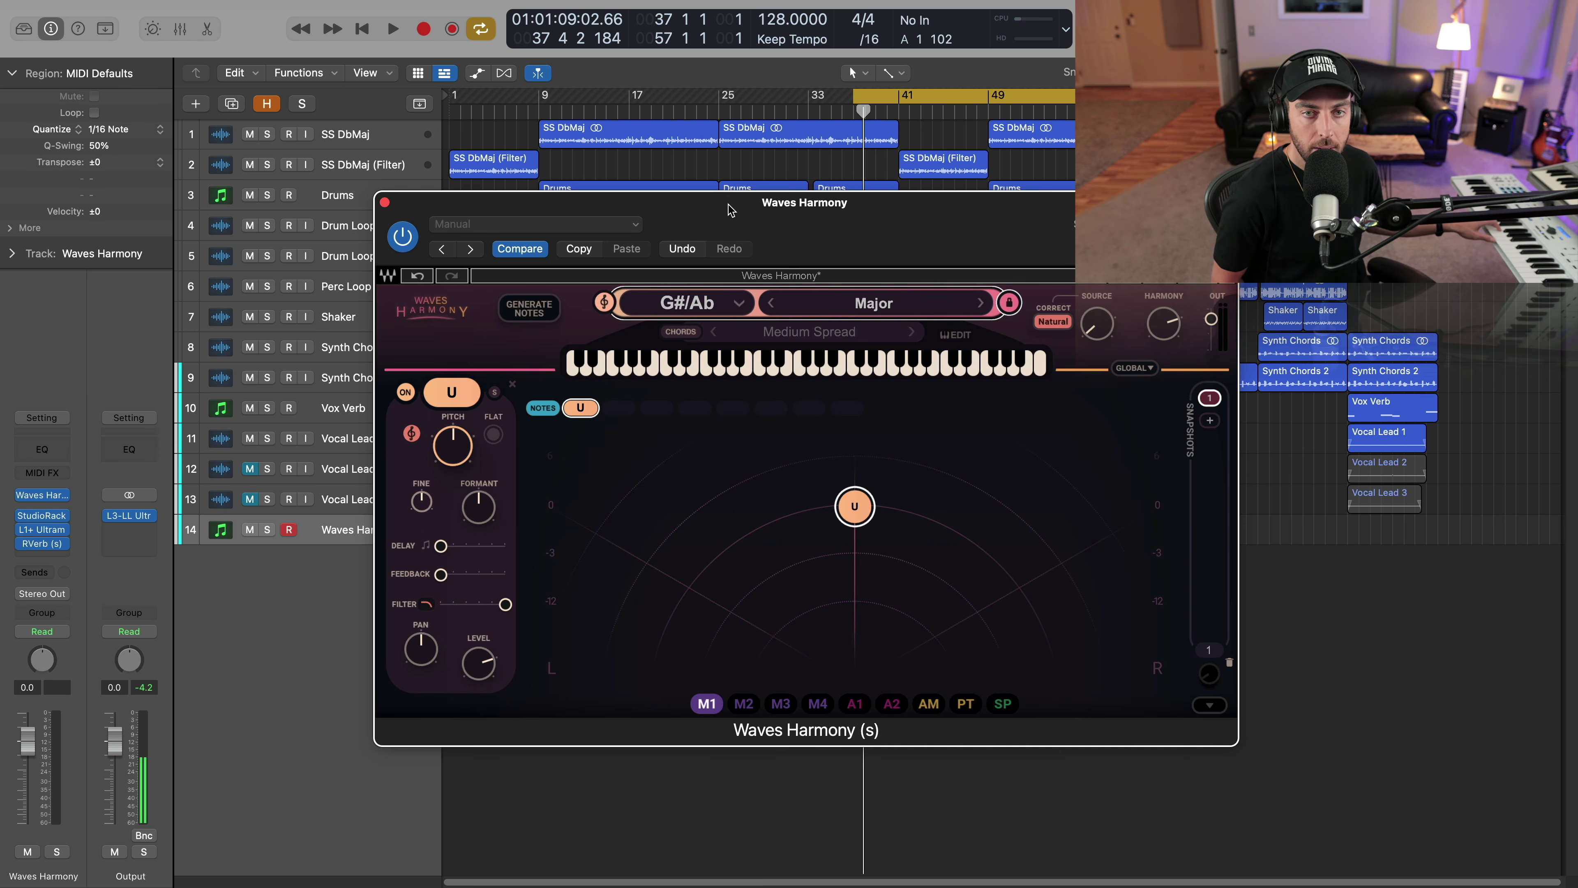
pyautogui.press('space')
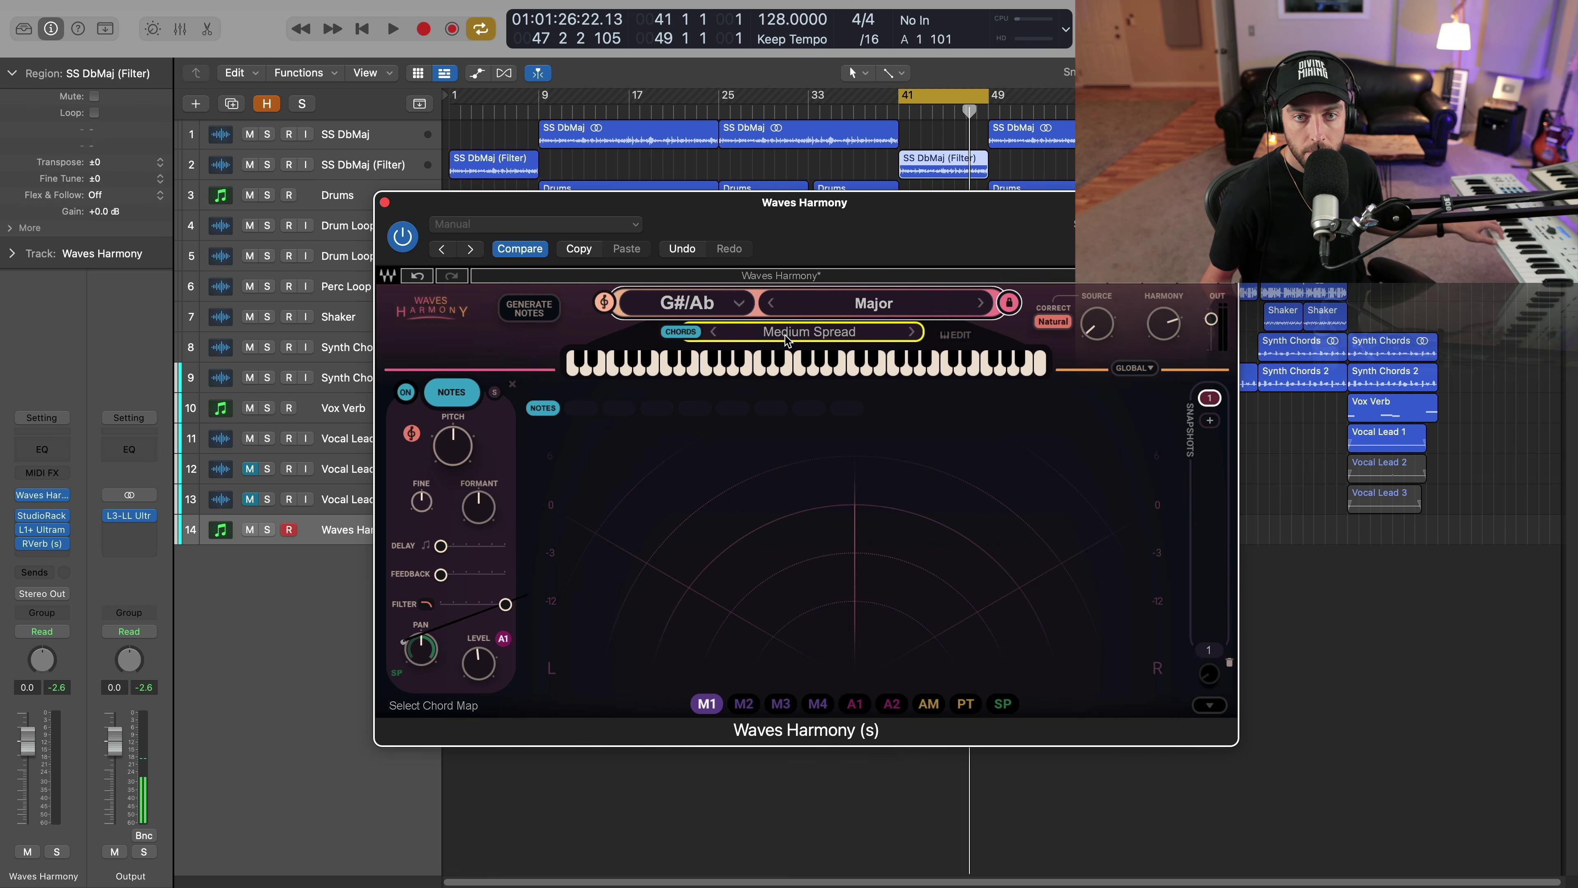
# Try the EDM 1 chord map in Waves Harmony, switch to Dream and audition it with playback
pyautogui.click(790, 335)
pyautogui.moveTo(746, 353)
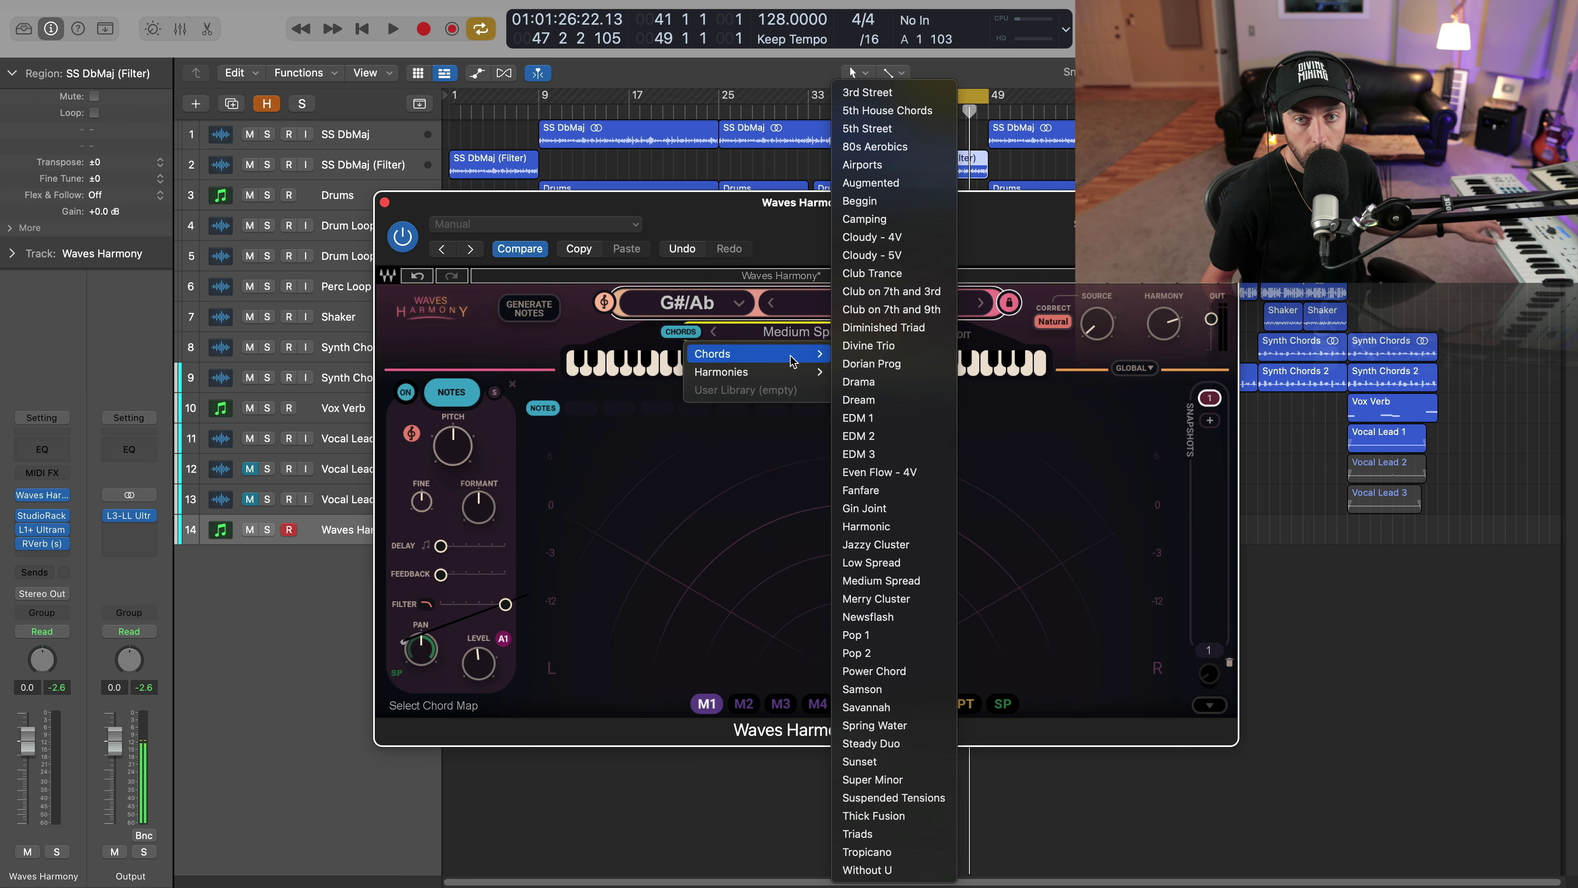
pyautogui.click(870, 417)
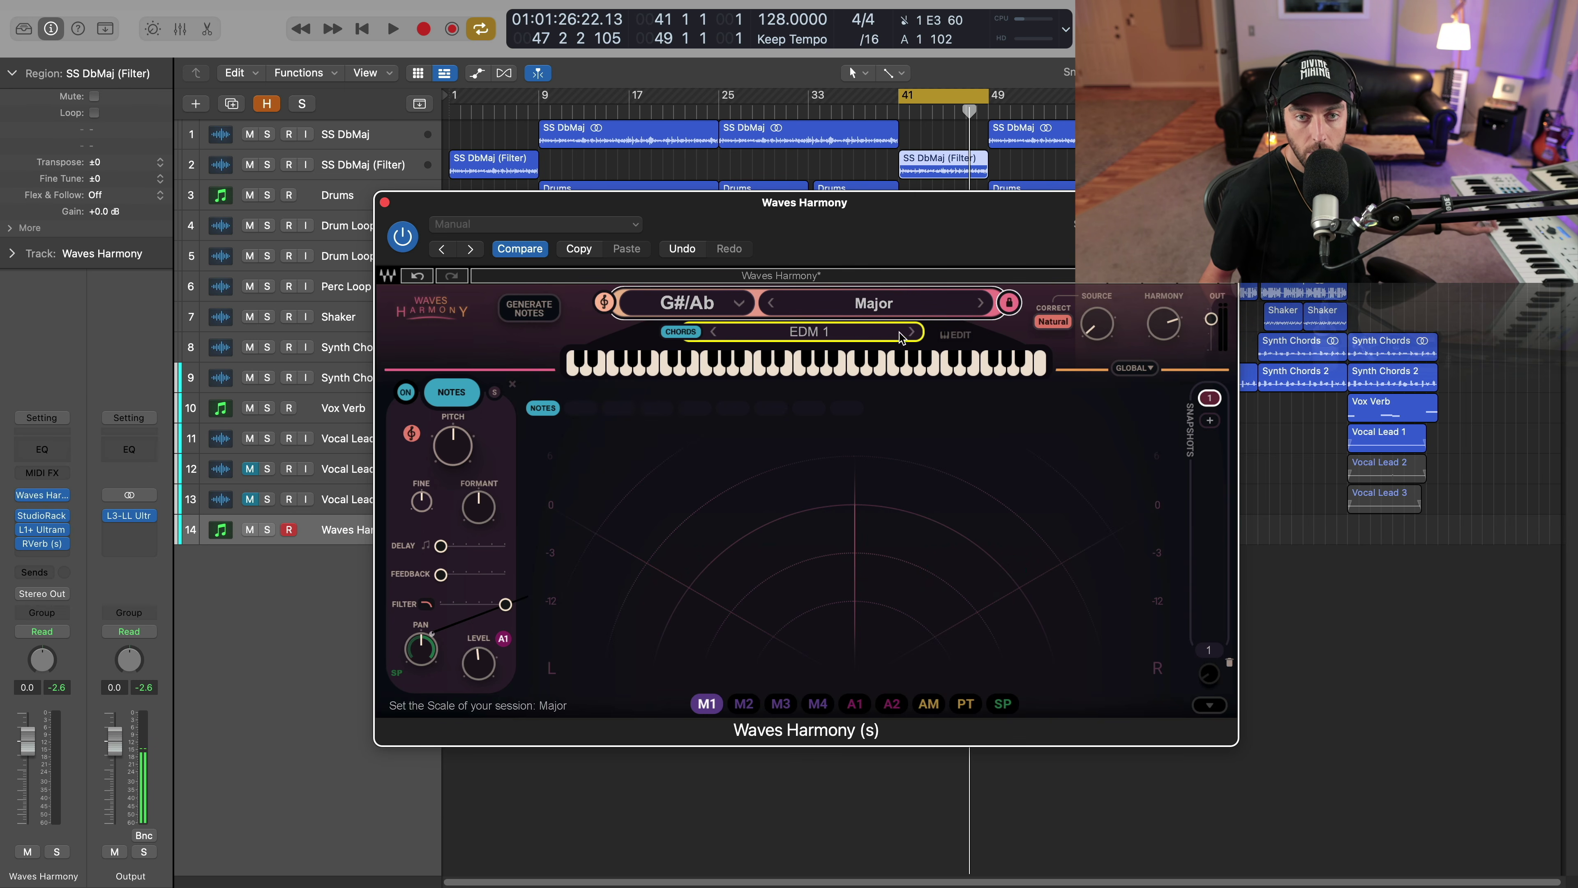
pyautogui.press('space')
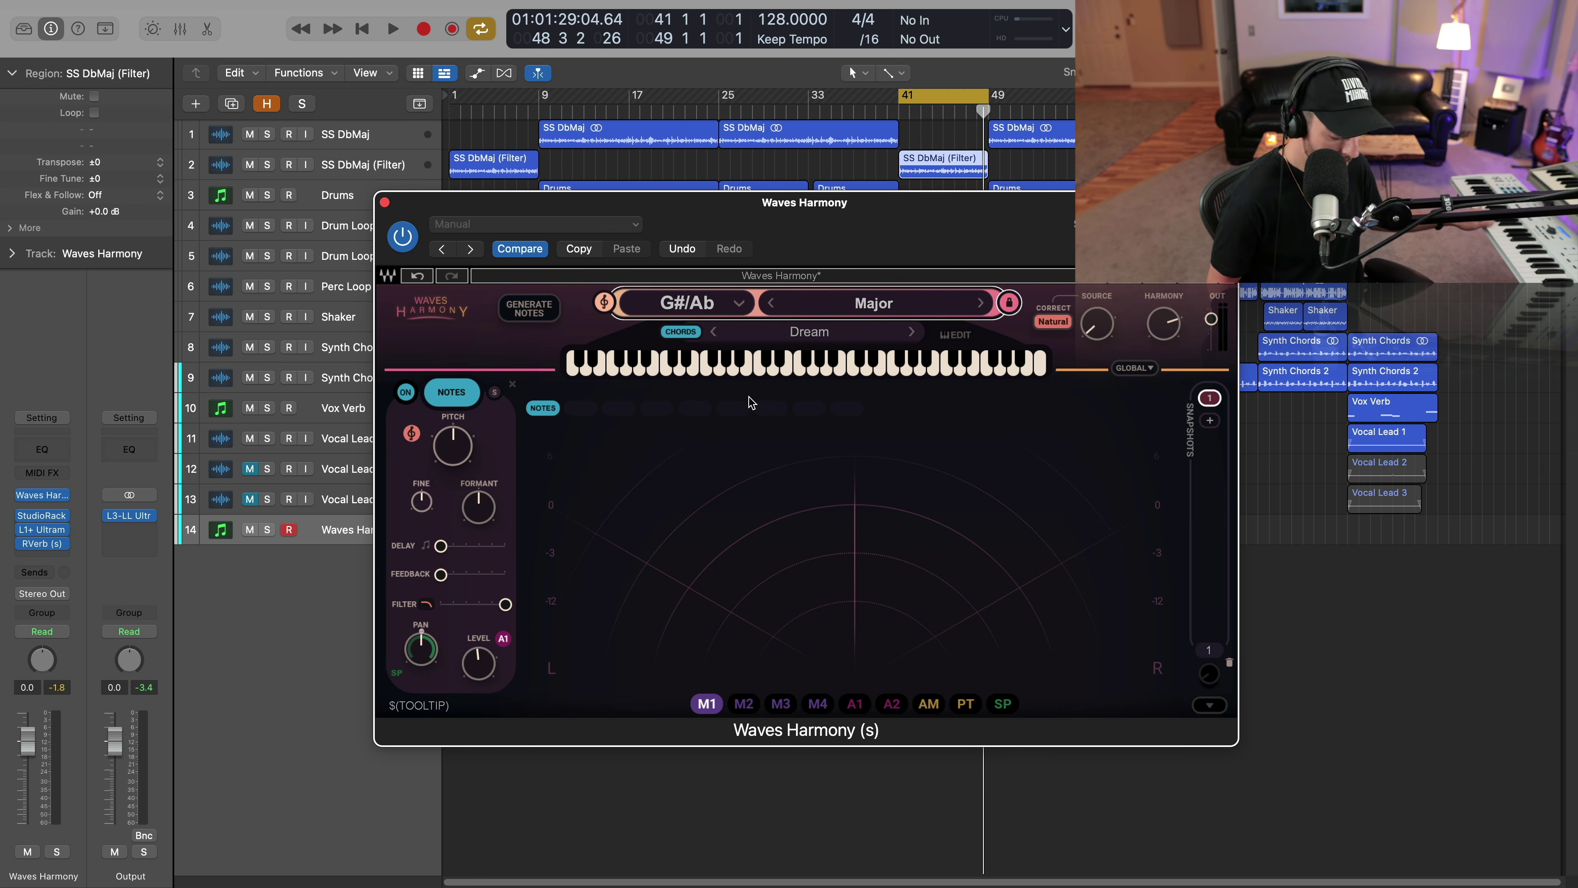